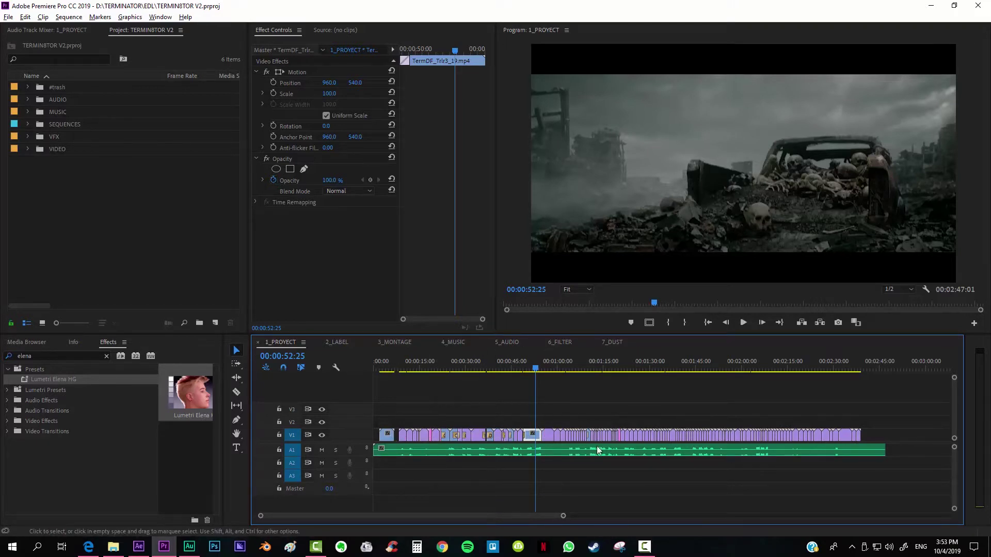
# Inspect the 1_PROYECT timeline up close around TermDF_Trlr3_19 and TermDF_Trlr3_20, moving the playhead to 00:00:59:01 before returning to the full overview.
pyautogui.scroll(5, 560, 515)
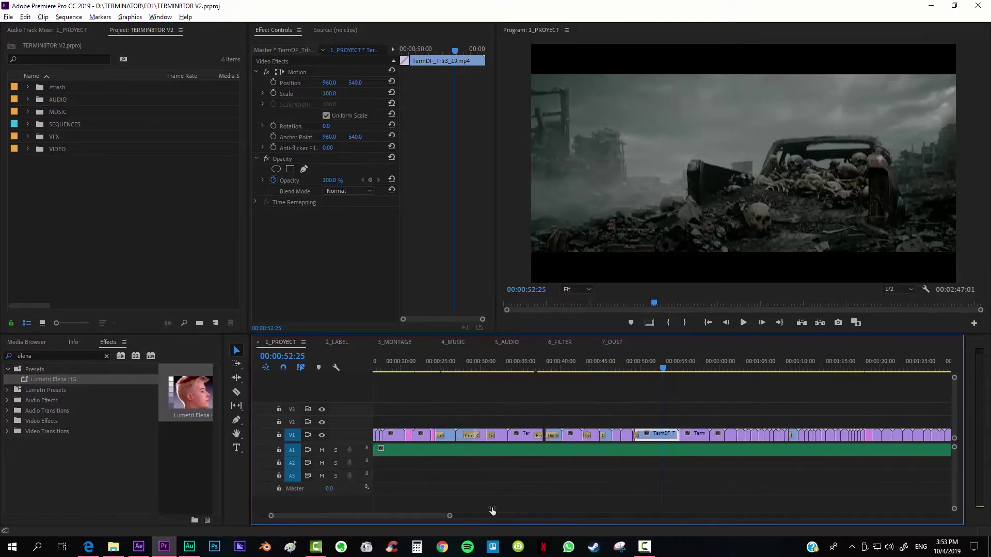
pyautogui.scroll(1, 454, 510)
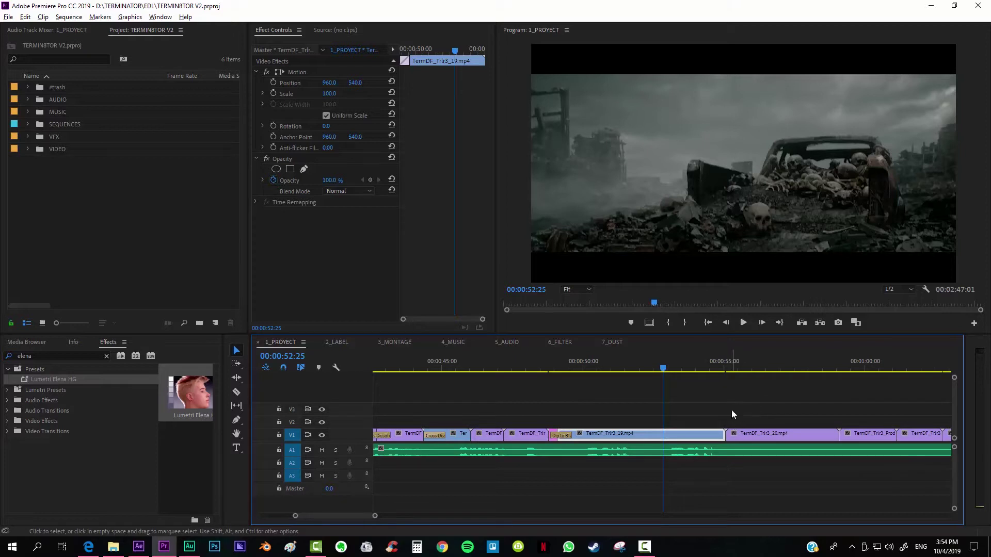
pyautogui.moveTo(723, 361); pyautogui.dragTo(840, 368)
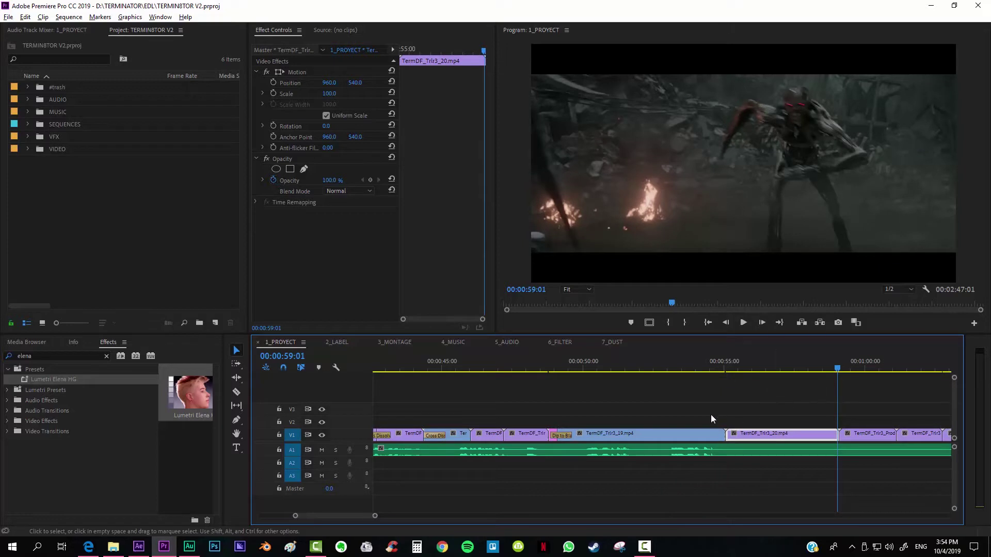
pyautogui.moveTo(375, 515); pyautogui.dragTo(531, 489)
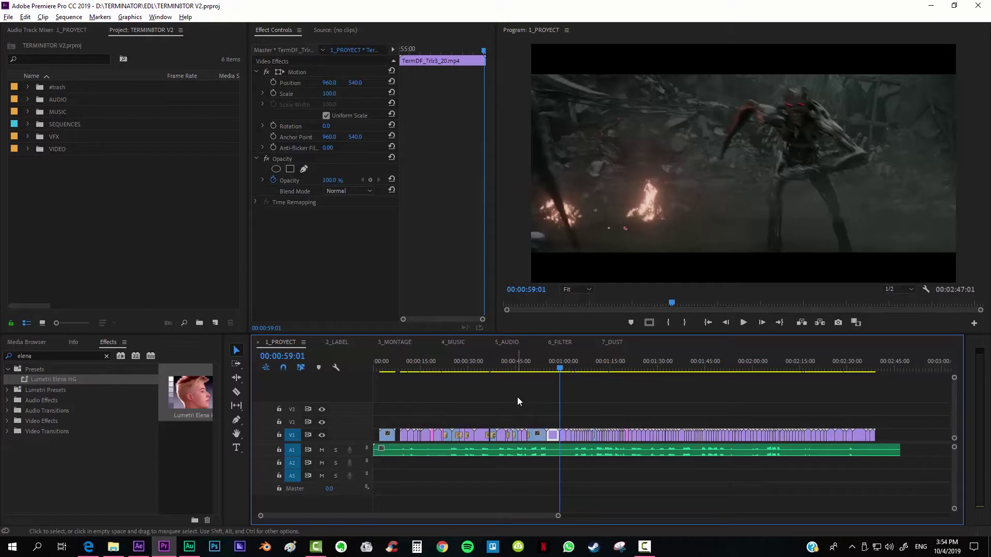
# Open the 2_LABEL sequence and scrub through its colour-labelled clip groups from the opening to the border patrol scene.
pyautogui.click(338, 343)
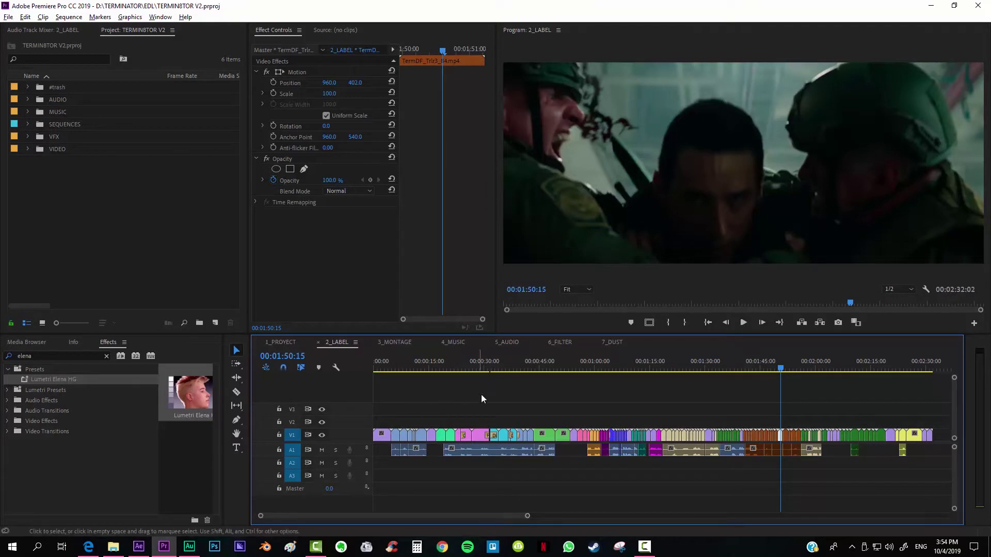
pyautogui.click(418, 362)
pyautogui.click(396, 365)
pyautogui.moveTo(541, 369); pyautogui.dragTo(529, 363)
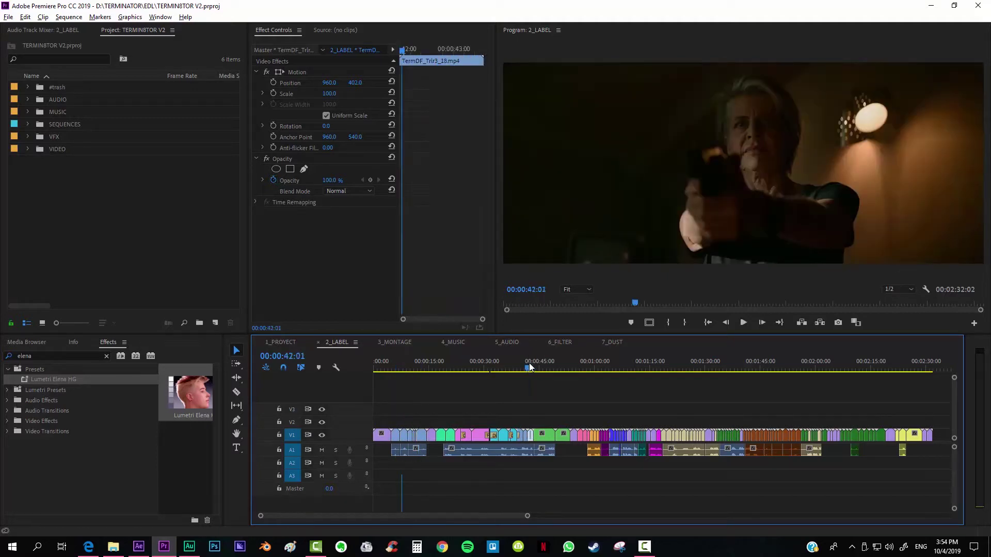
pyautogui.click(675, 359)
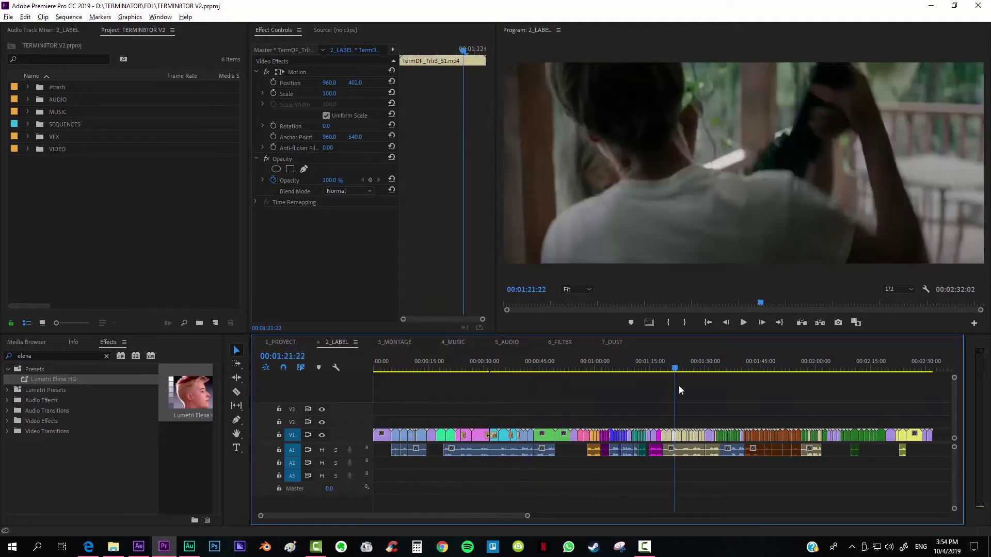
pyautogui.moveTo(681, 371); pyautogui.dragTo(698, 370)
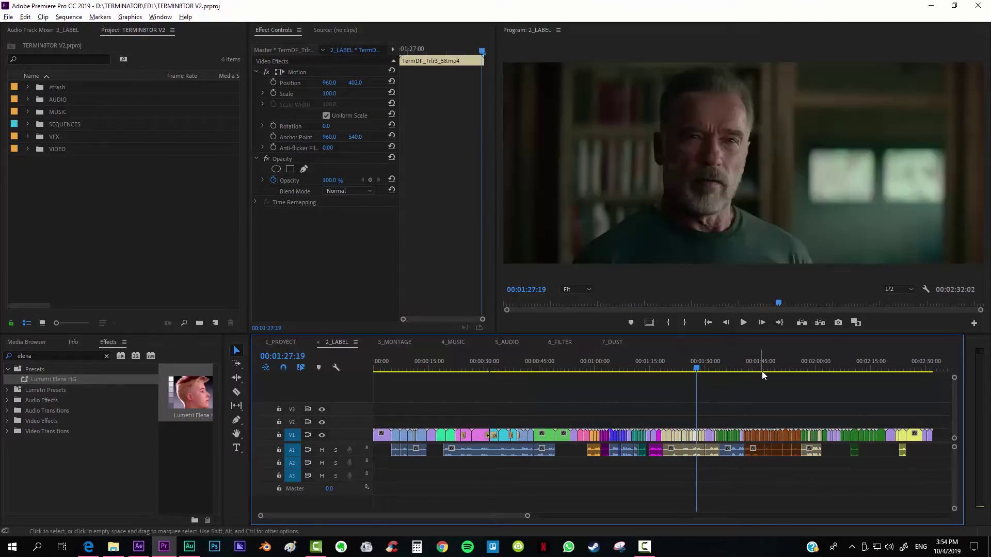
pyautogui.click(765, 366)
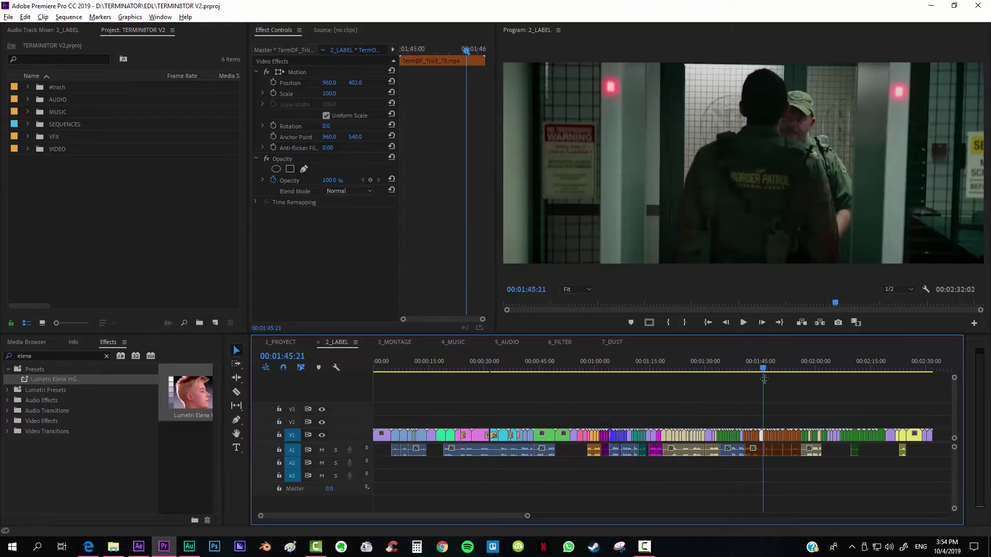
pyautogui.moveTo(769, 369); pyautogui.dragTo(780, 370)
pyautogui.click(782, 368)
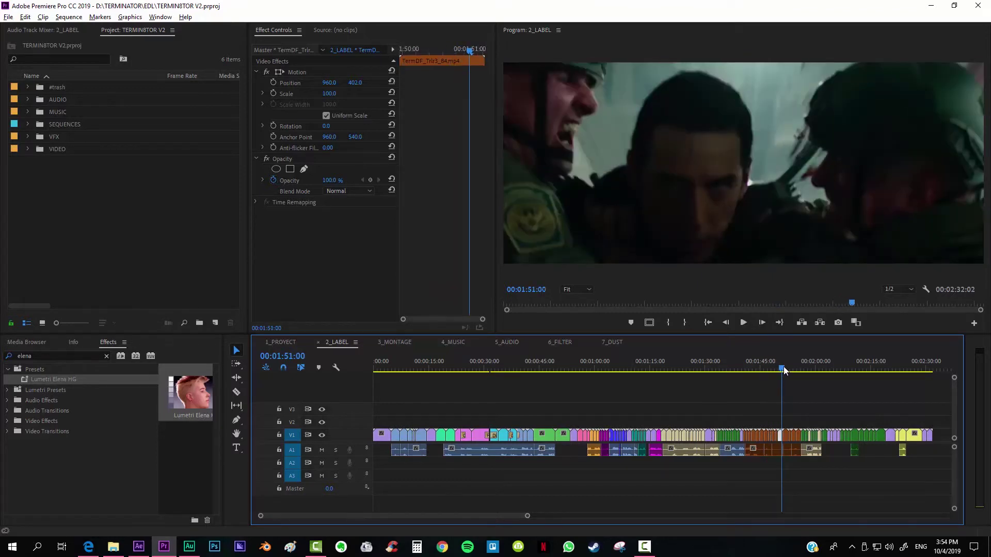
pyautogui.moveTo(767, 368); pyautogui.dragTo(756, 368)
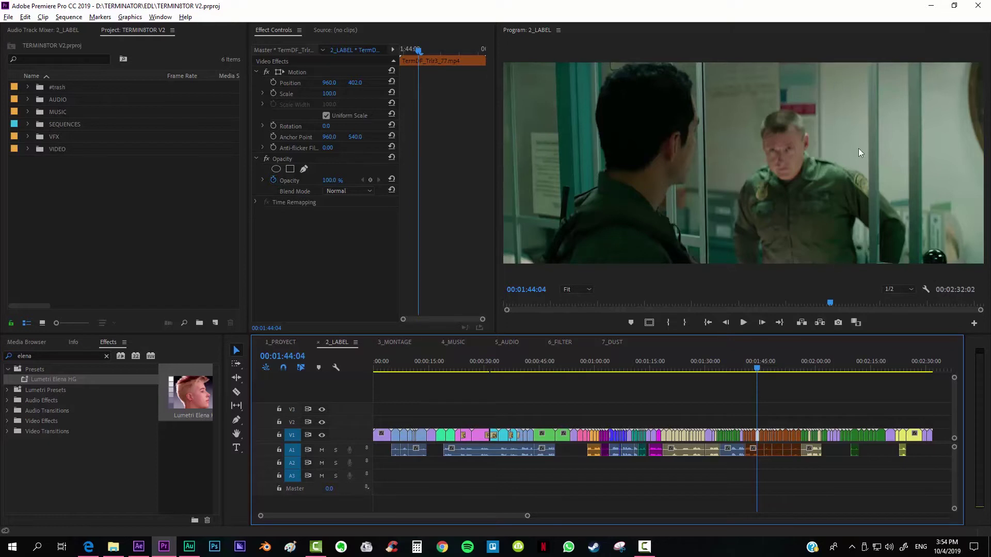
# Switch between the 1_PROYECT, 2_LABEL and 3_MONTAGE sequences to compare their clip layout and labelling.
pyautogui.click(283, 342)
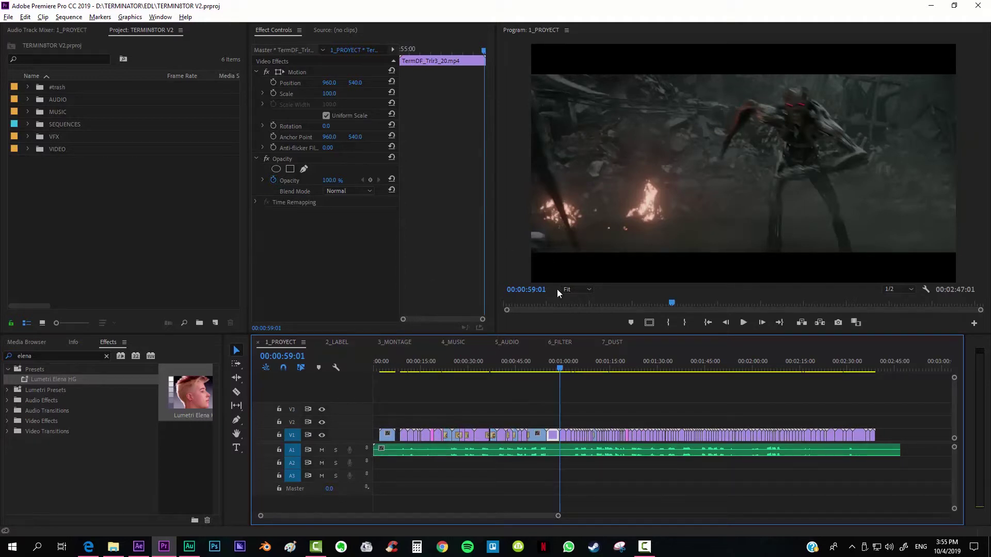
pyautogui.click(333, 342)
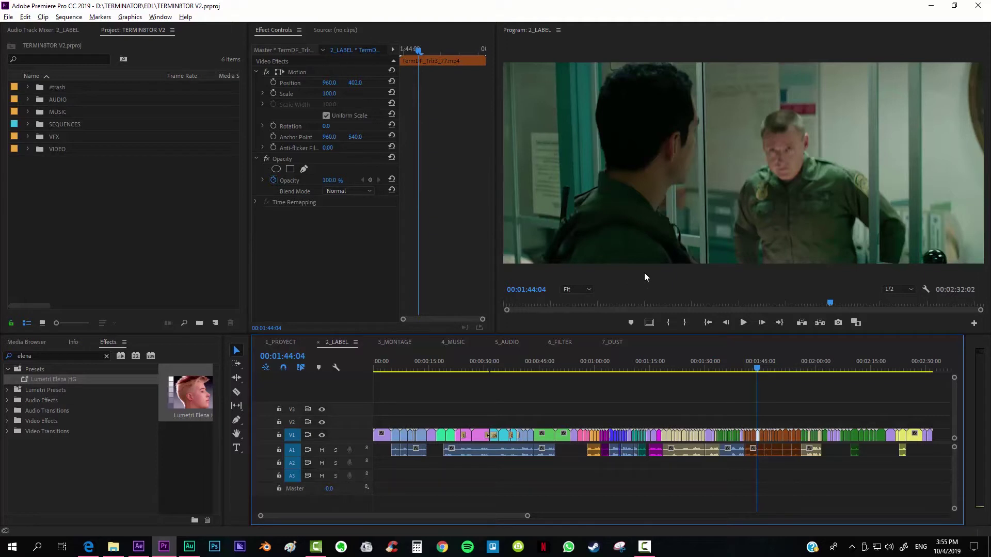
pyautogui.click(391, 341)
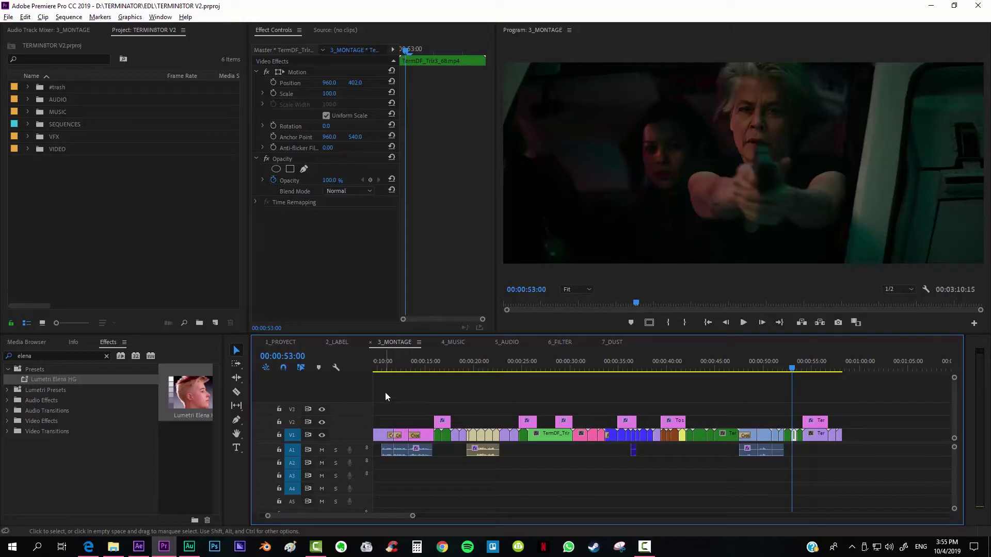
pyautogui.click(341, 344)
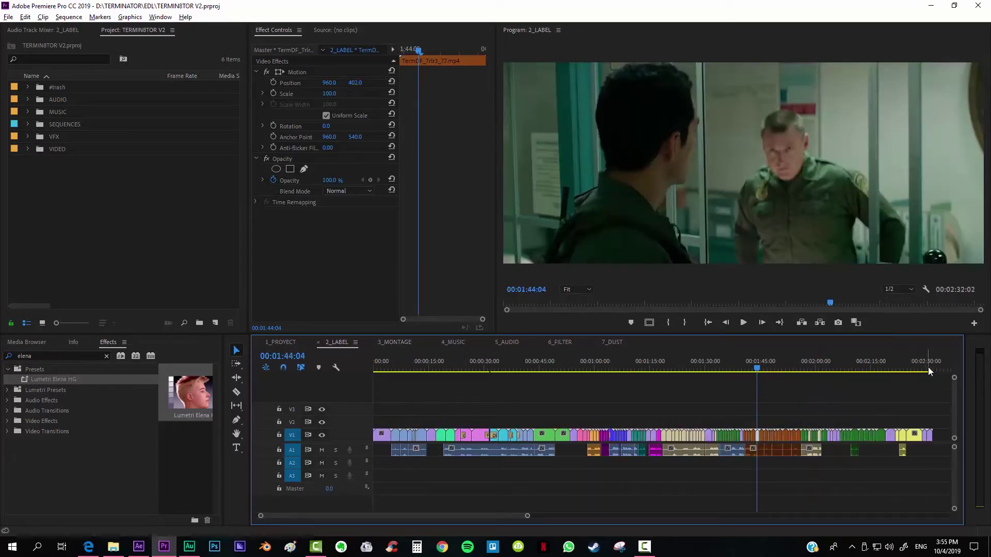
pyautogui.click(391, 342)
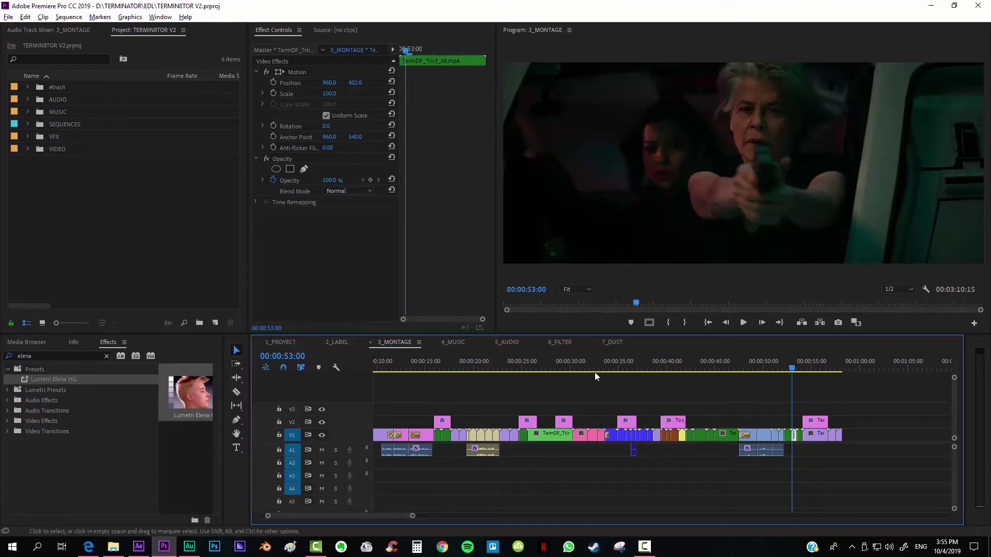
pyautogui.click(339, 341)
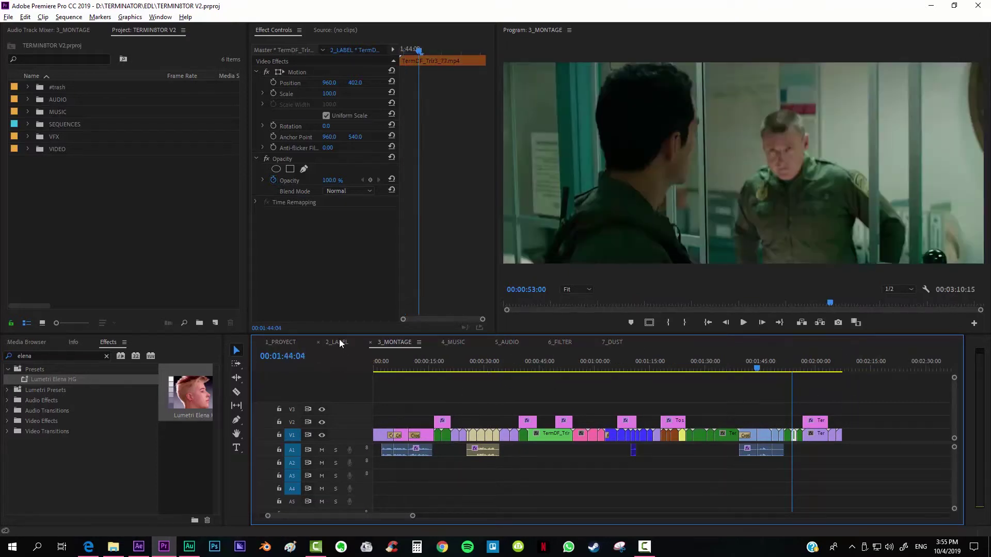
# Show the whole 3_MONTAGE edit and preview its first on-screen text clips on track V2, up to 00:00:25:20.
pyautogui.click(395, 343)
pyautogui.moveTo(382, 368); pyautogui.dragTo(380, 368)
pyautogui.moveTo(412, 515); pyautogui.dragTo(441, 514)
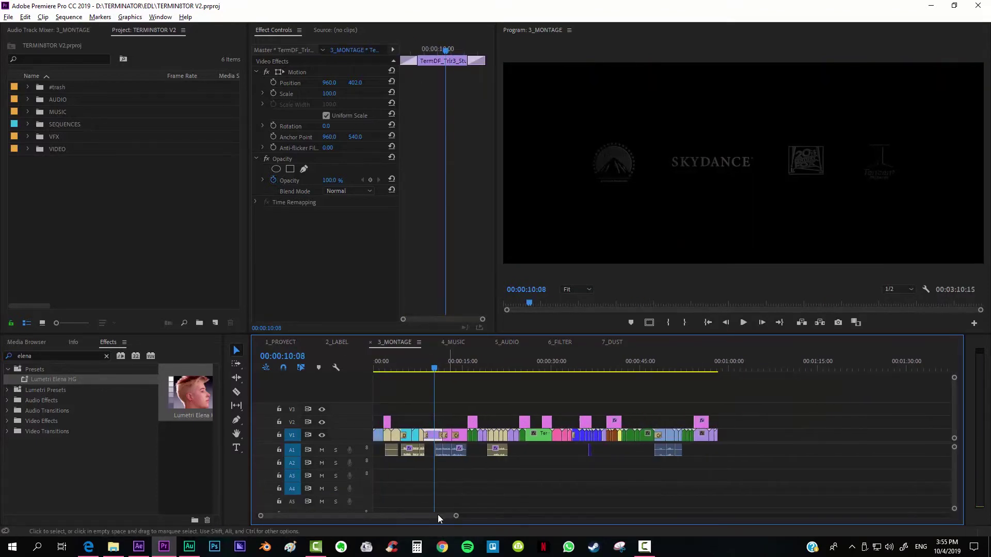
pyautogui.moveTo(377, 367); pyautogui.dragTo(388, 363)
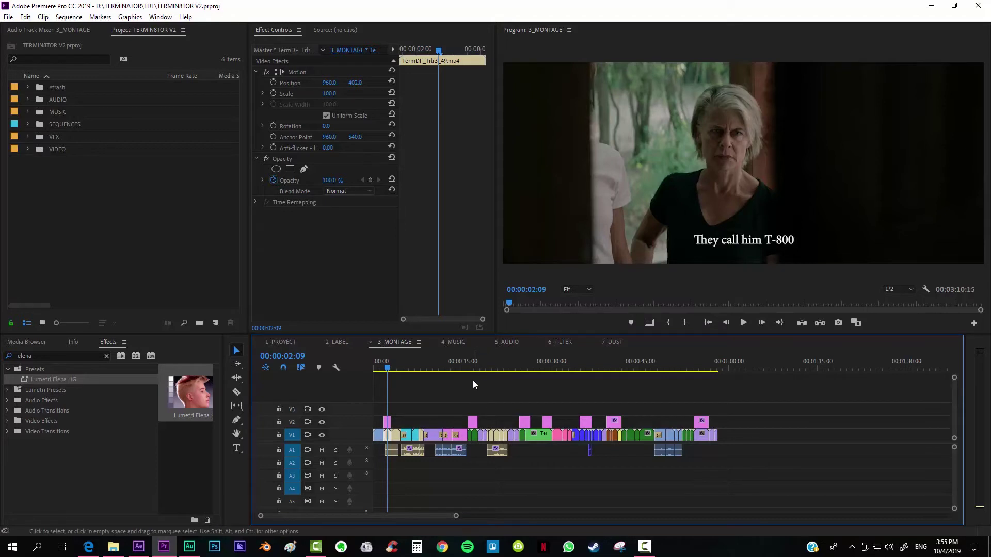
pyautogui.click(468, 362)
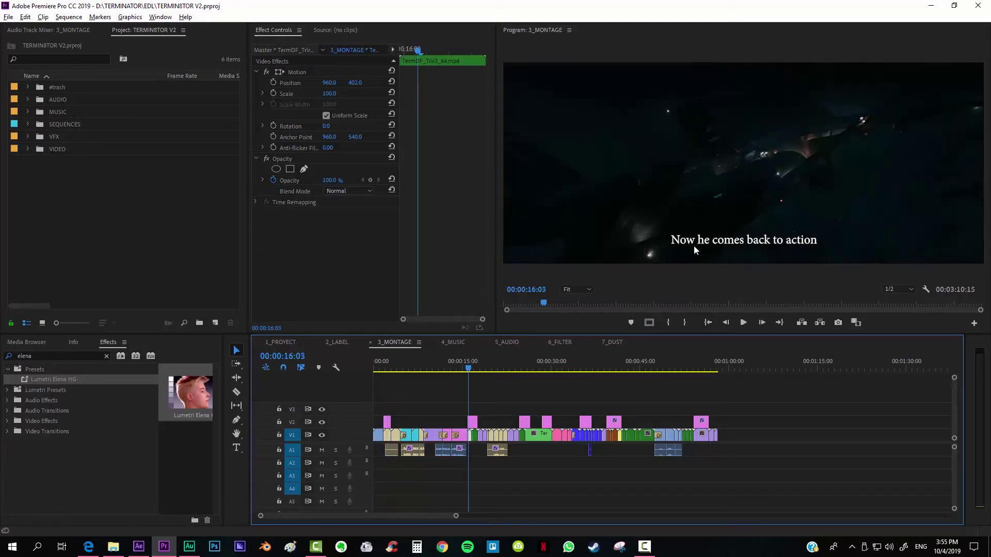
pyautogui.click(526, 359)
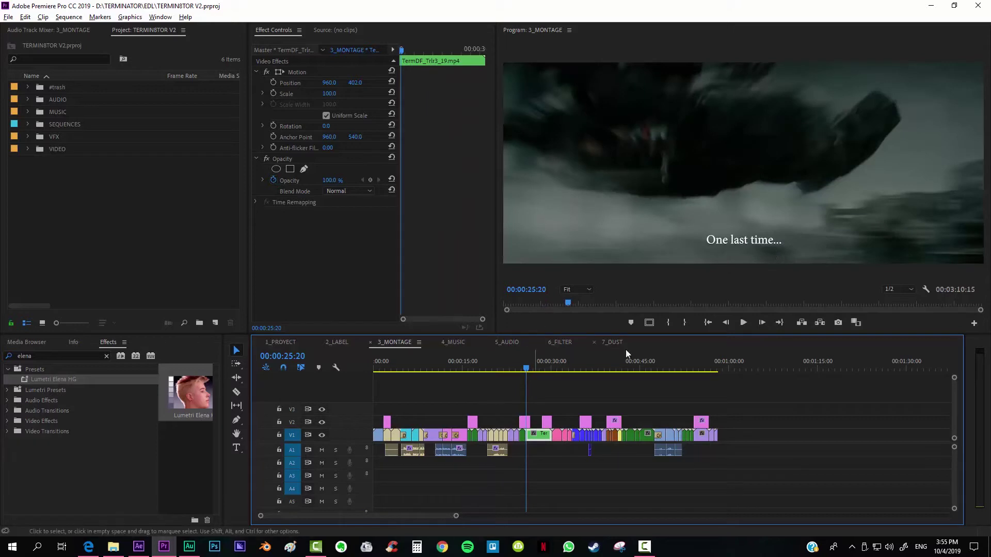
# Preview the remaining shots of the 3_MONTAGE sequence at several points up to 00:00:52:03.
pyautogui.click(554, 356)
pyautogui.click(565, 356)
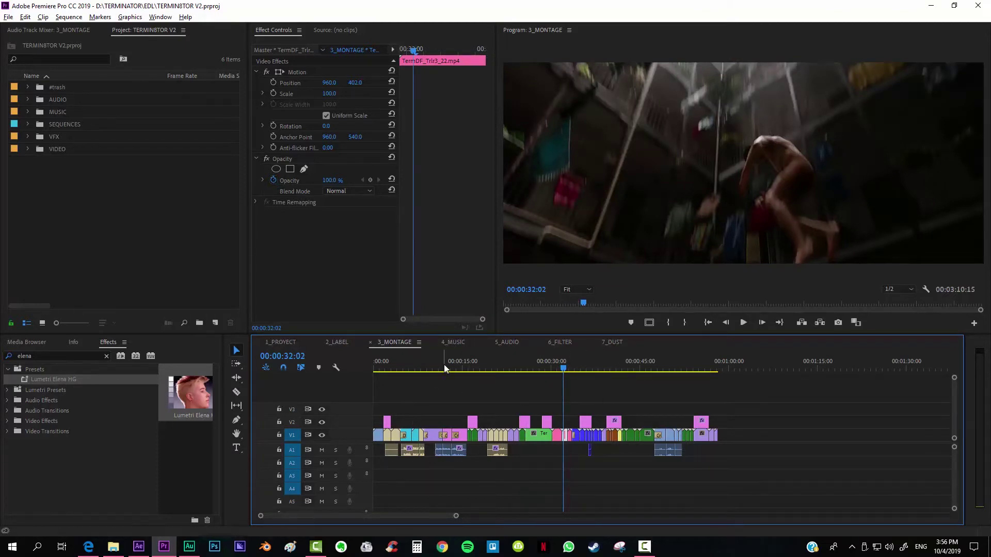
pyautogui.click(591, 360)
pyautogui.click(608, 361)
pyautogui.click(615, 358)
pyautogui.click(635, 357)
pyautogui.click(650, 355)
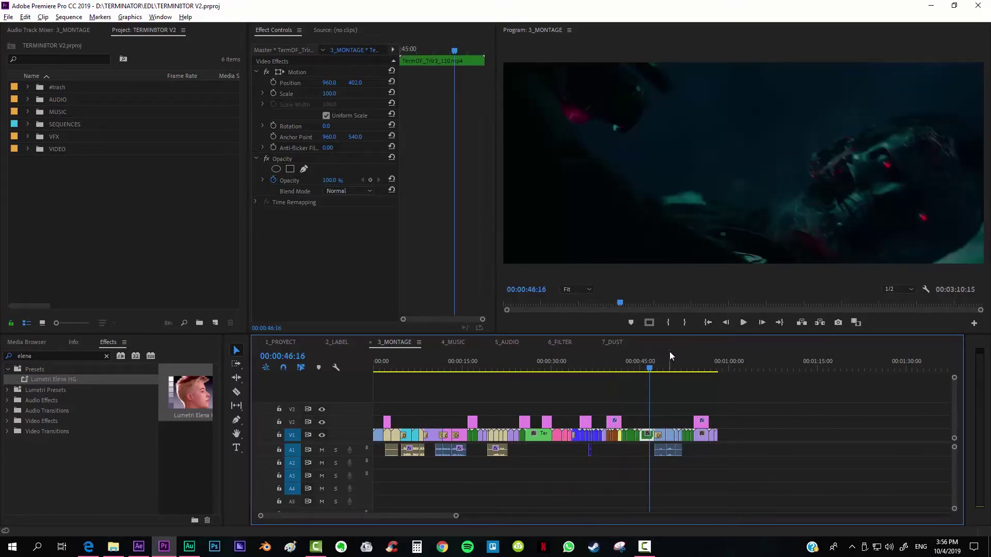
pyautogui.click(670, 352)
pyautogui.click(684, 350)
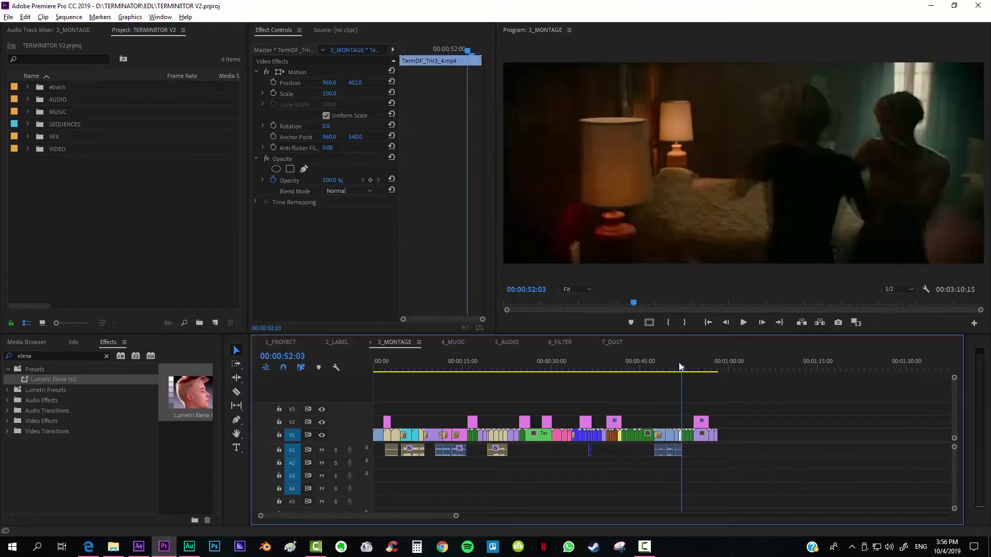
# Open the 4_MUSIC sequence and play it from near the beginning to about nine seconds to review the music and voice tracks.
pyautogui.click(454, 342)
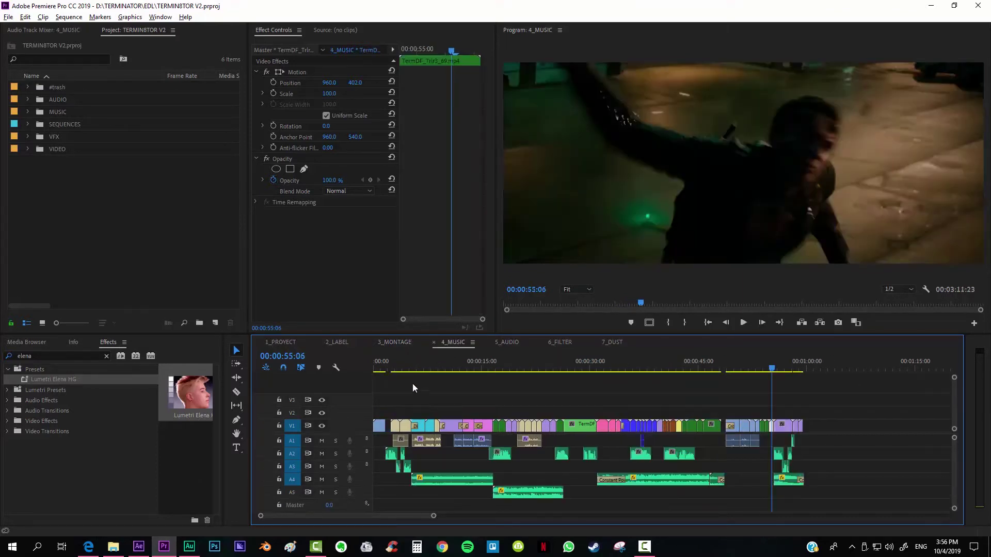
pyautogui.click(417, 389)
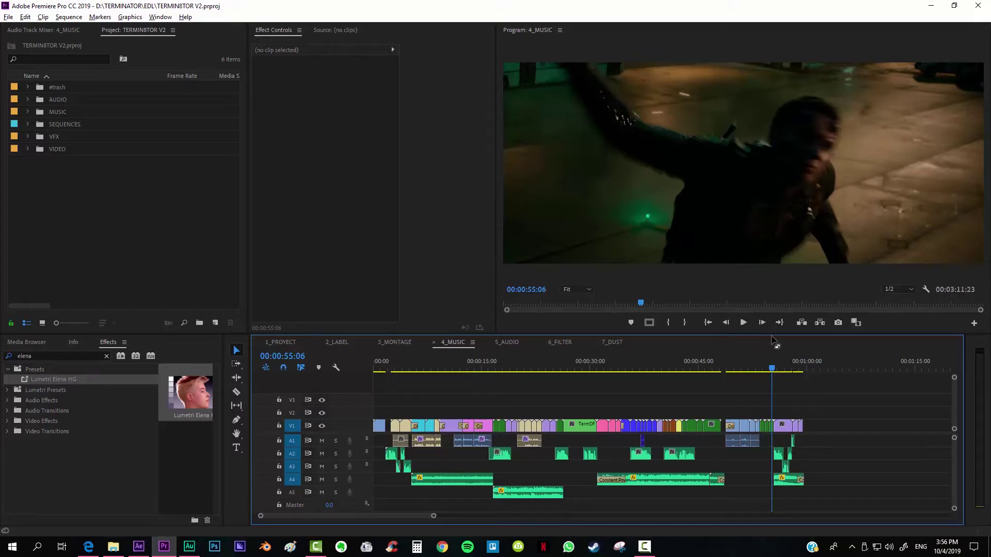
pyautogui.moveTo(432, 368); pyautogui.dragTo(463, 368)
pyautogui.click(384, 368)
pyautogui.press('space')
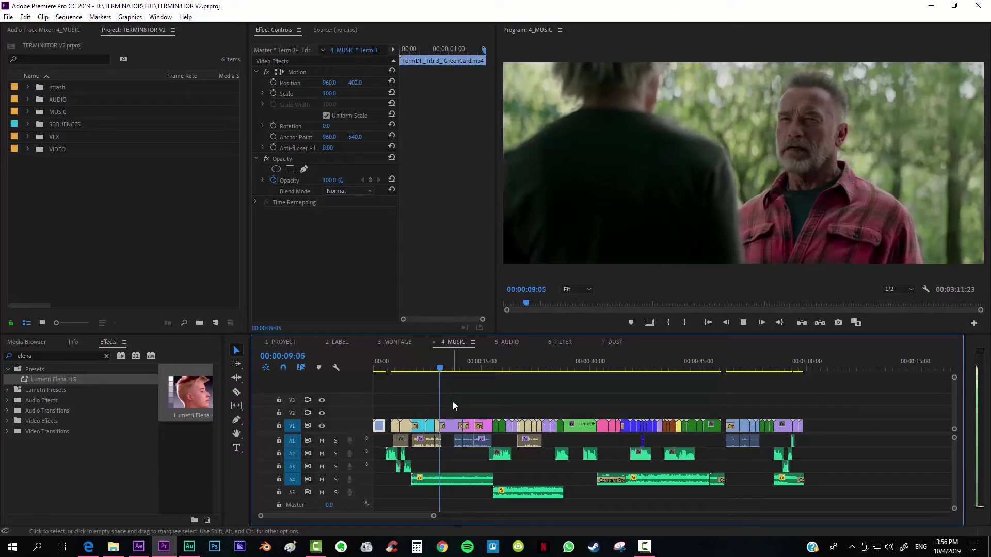
pyautogui.press('space')
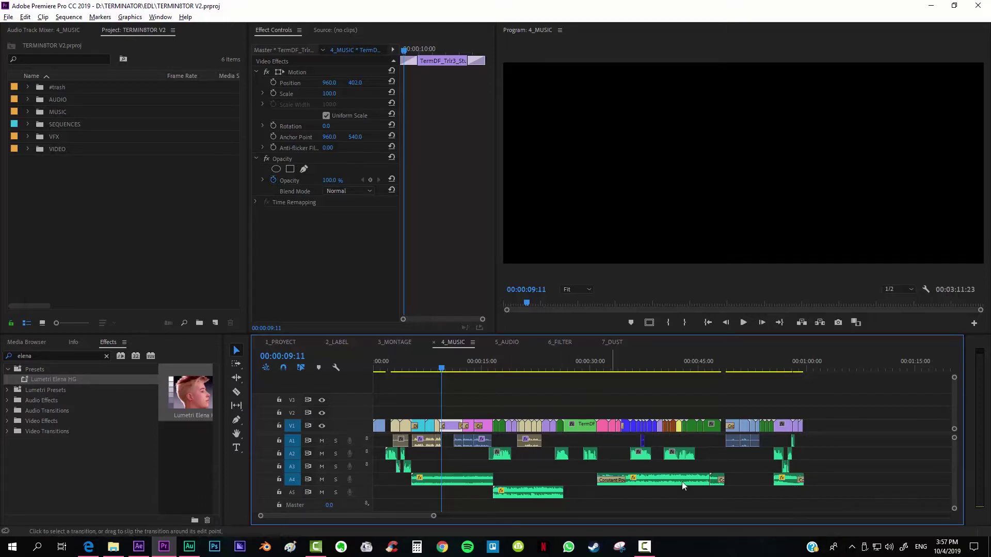
# Open the 5_AUDIO sequence and examine all its layered audio tracks in a maximized, enlarged timeline, then restore the workspace.
pyautogui.click(510, 341)
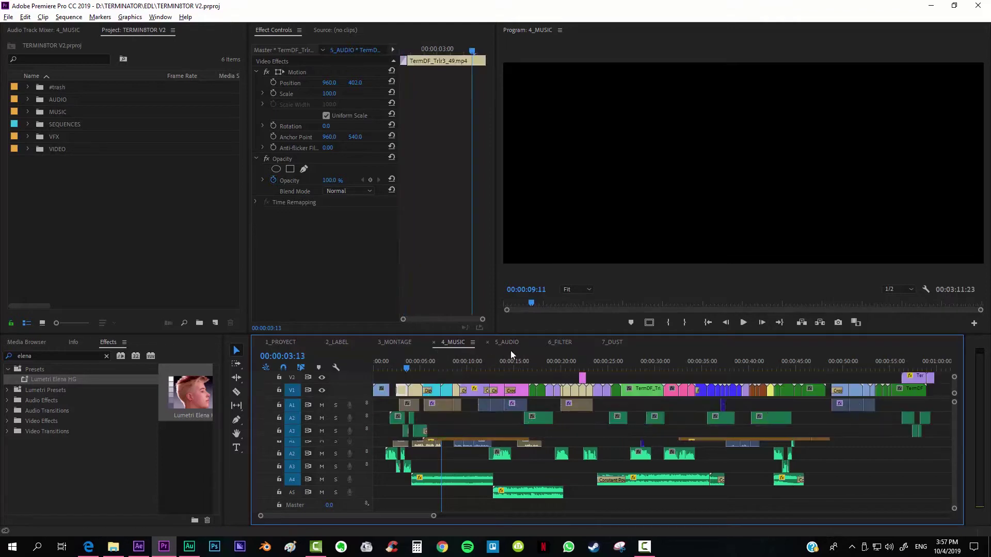
pyautogui.click(389, 363)
pyautogui.press('`')
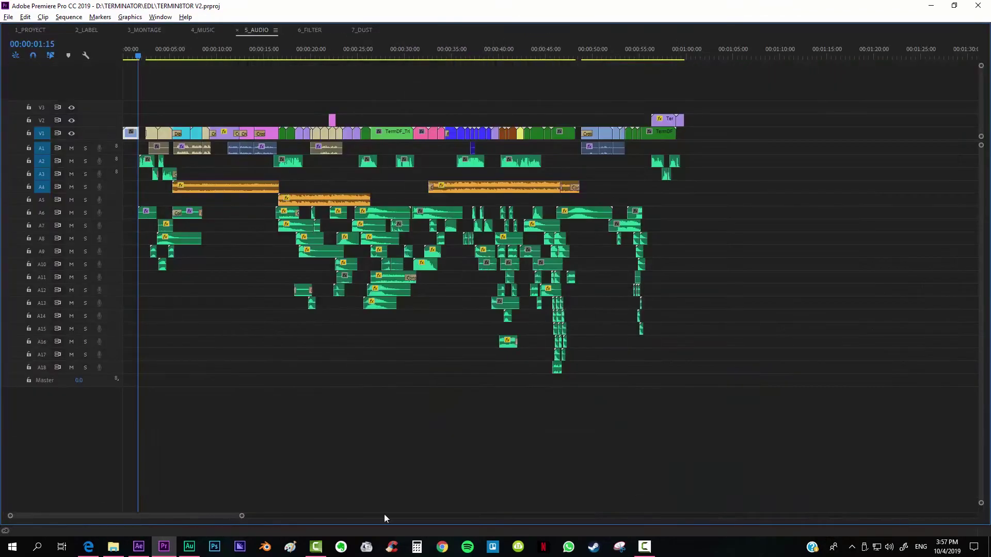
pyautogui.moveTo(242, 517); pyautogui.dragTo(189, 516)
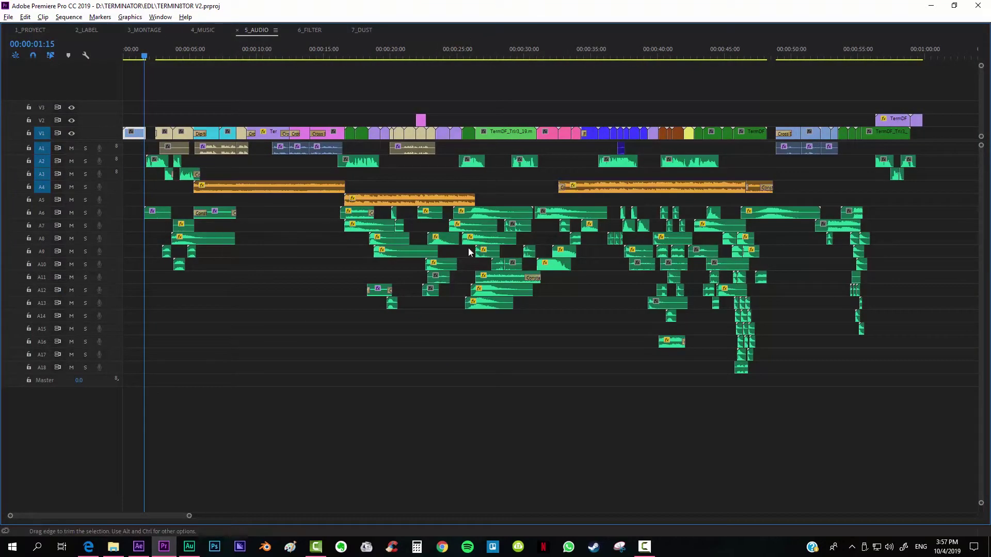
pyautogui.press('`')
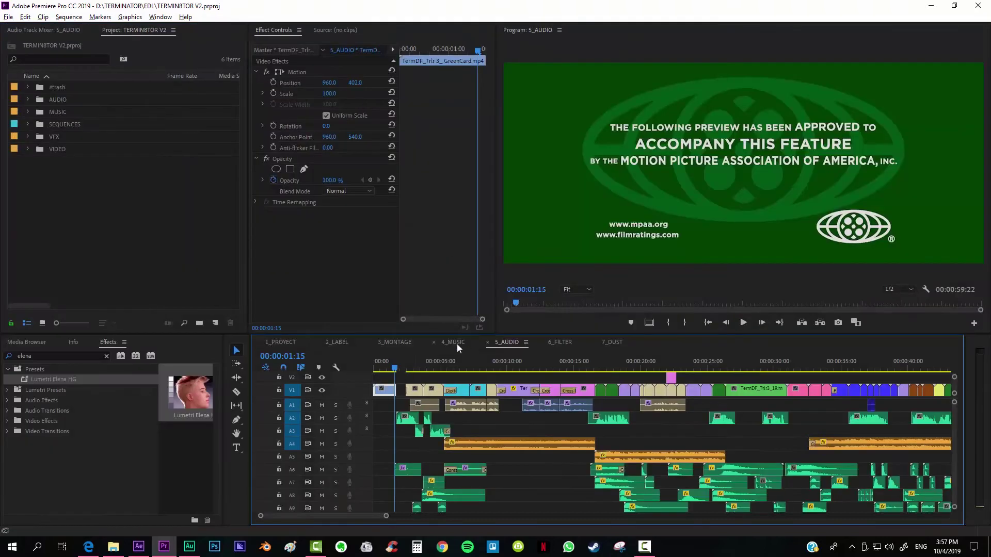
# Play the opening six seconds of the 5_AUDIO sequence and return the playhead to 00:00:03:05.
pyautogui.click(383, 370)
pyautogui.press('space')
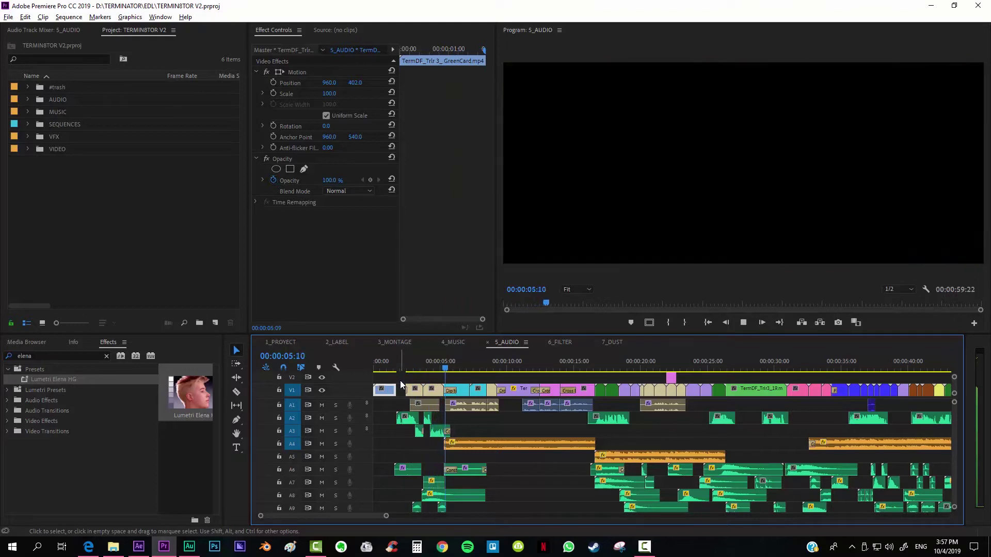
pyautogui.press('space')
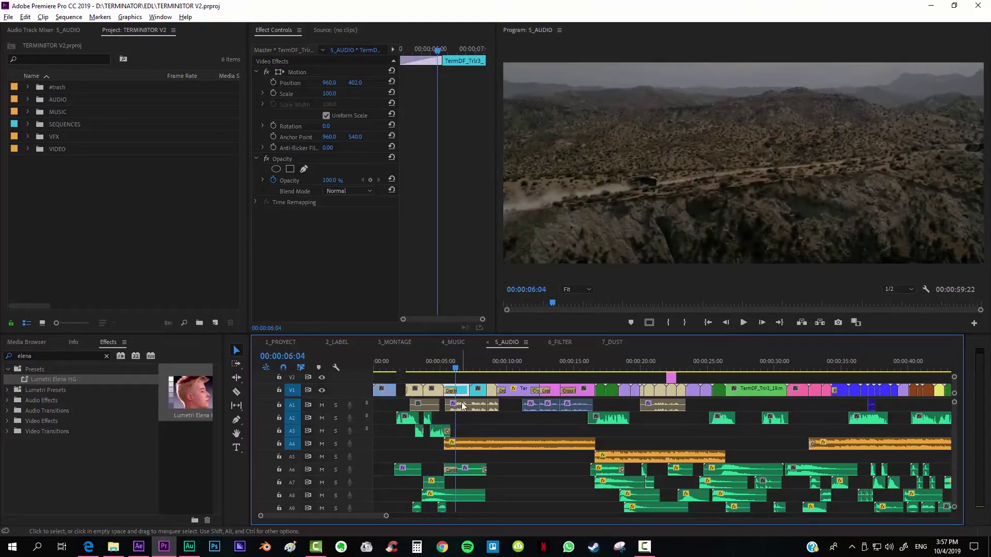
pyautogui.moveTo(406, 367); pyautogui.dragTo(416, 367)
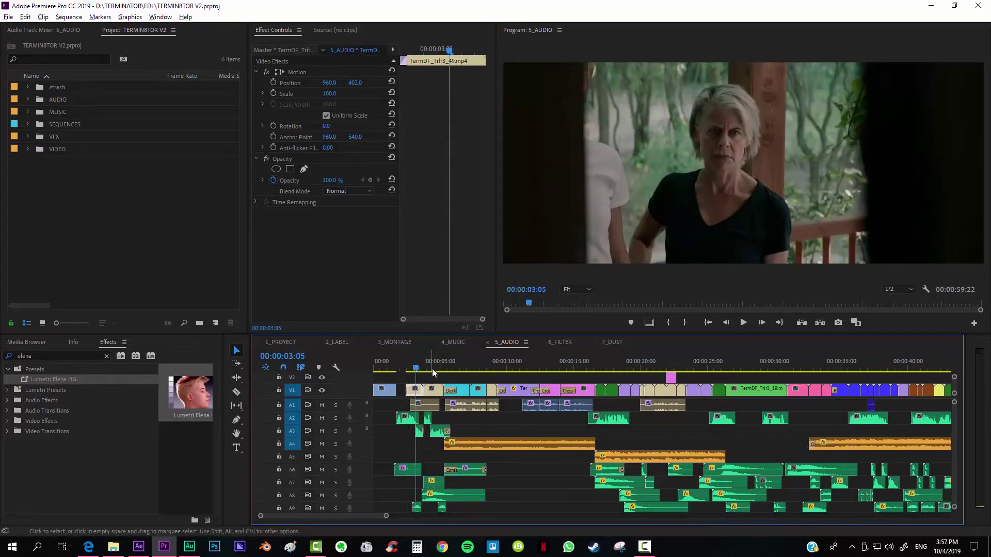
# Move to 00:00:04:06 in the 5_AUDIO sequence, then replay its opening from the green card to 00:00:05:12.
pyautogui.click(431, 367)
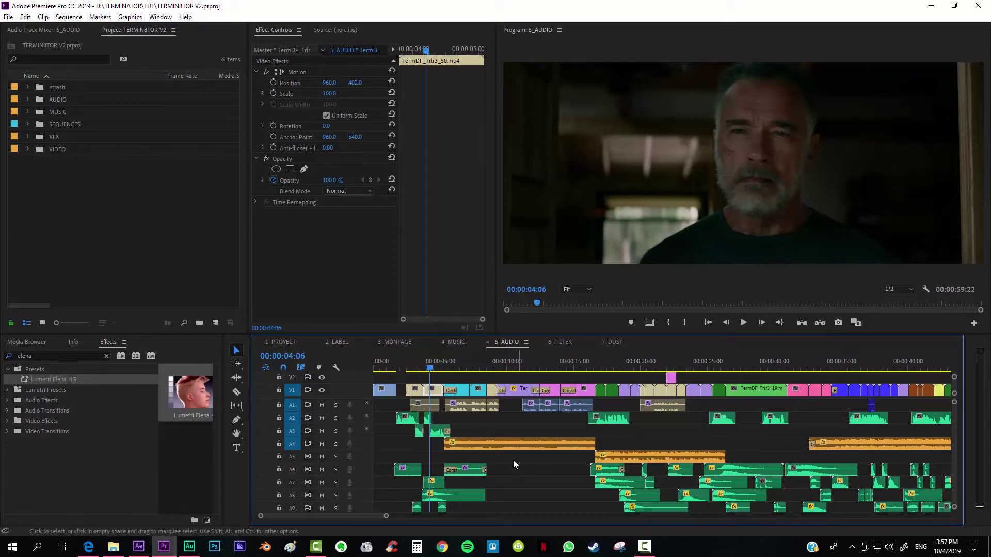
pyautogui.click(397, 364)
pyautogui.press('space')
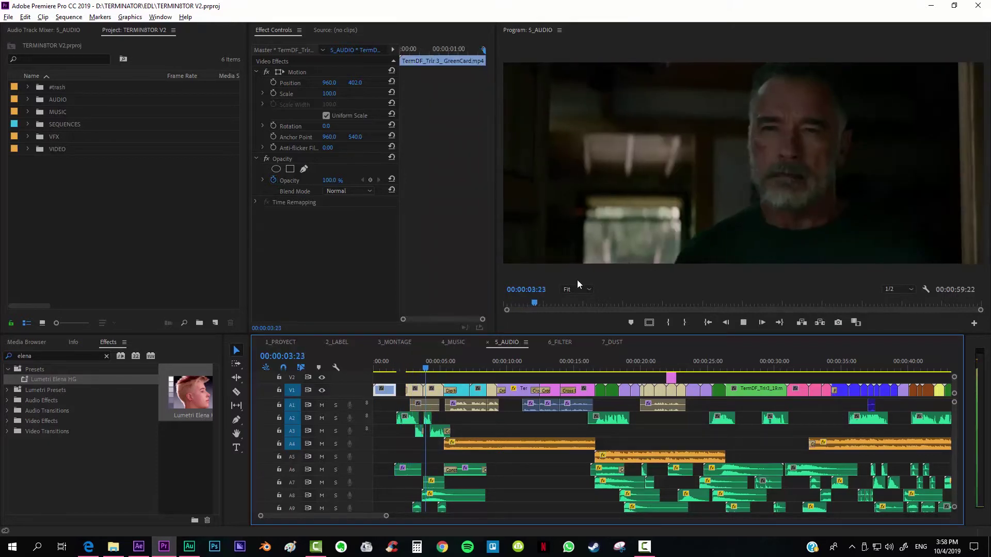
pyautogui.press('space')
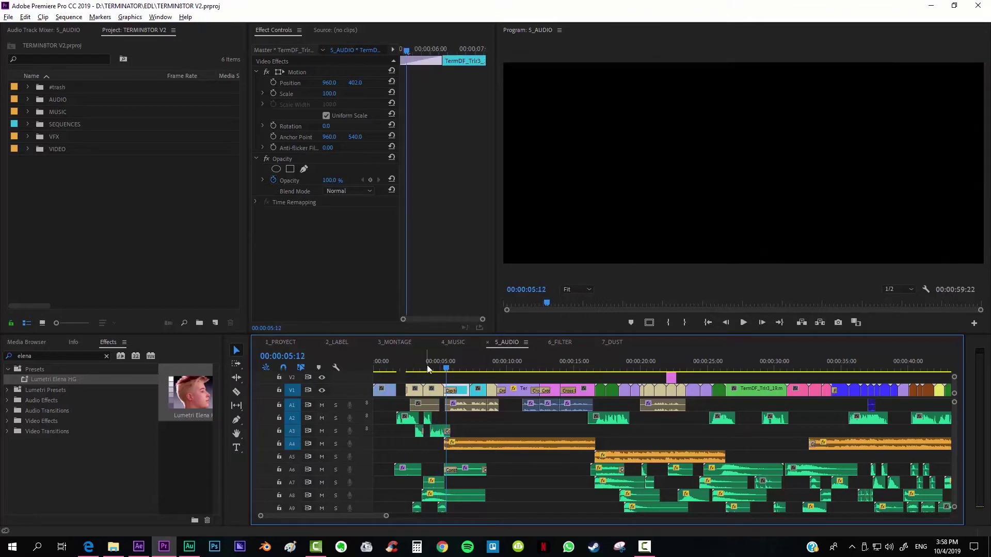
# Mute audio track A8, which holds the Eagle.wav clip, and play the opening from 00:00:01:15 to 00:00:05:17 without it.
pyautogui.click(423, 368)
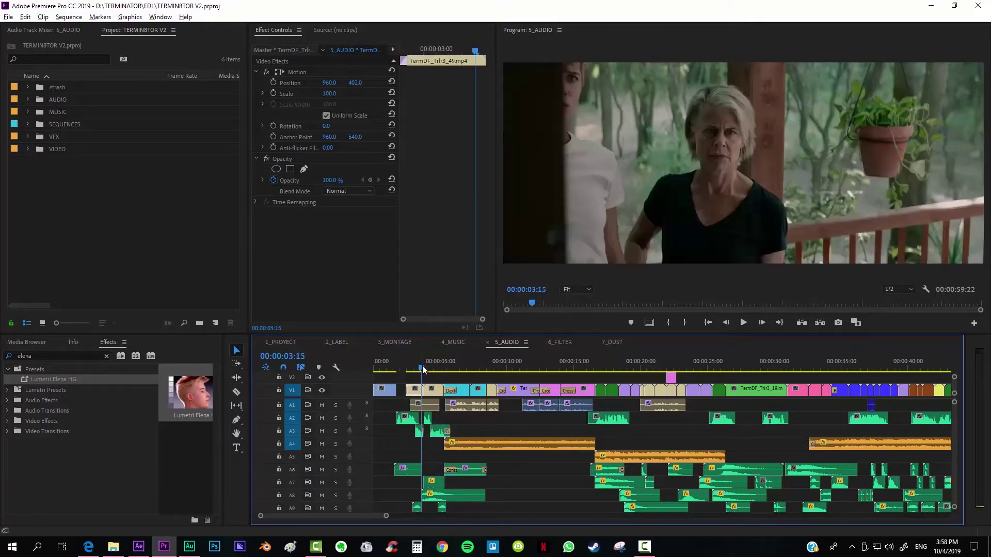
pyautogui.click(435, 497)
pyautogui.click(321, 494)
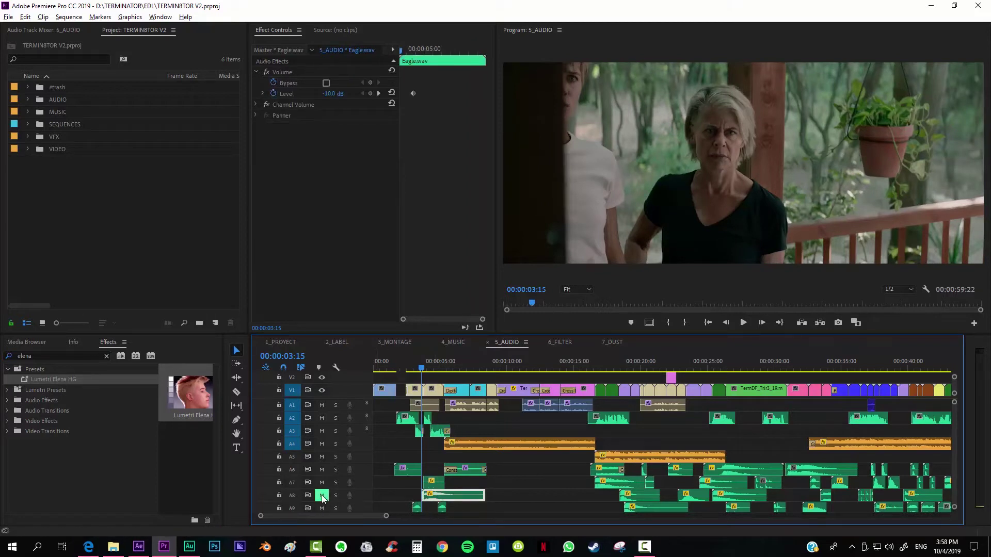
pyautogui.moveTo(406, 365); pyautogui.dragTo(397, 365)
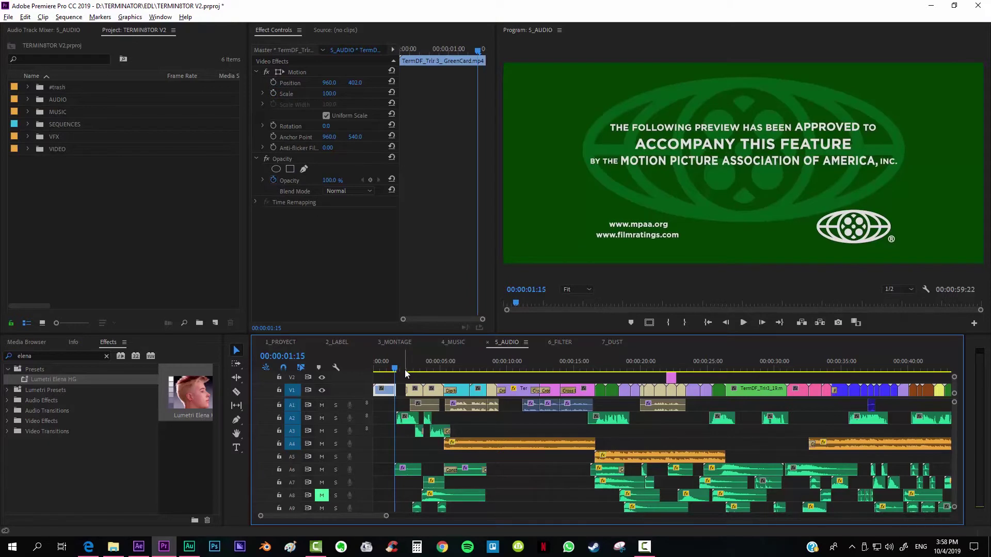
pyautogui.press('space')
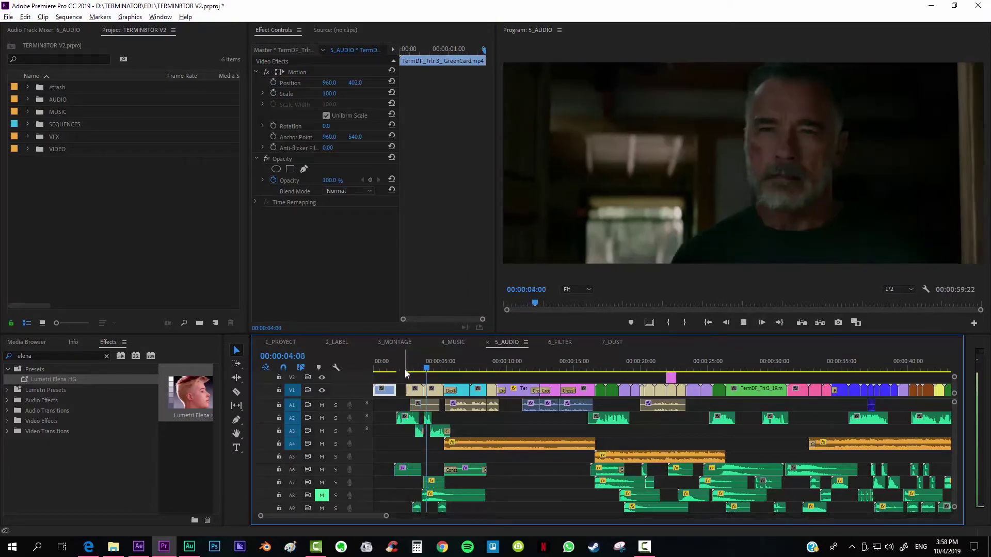
pyautogui.click(405, 370)
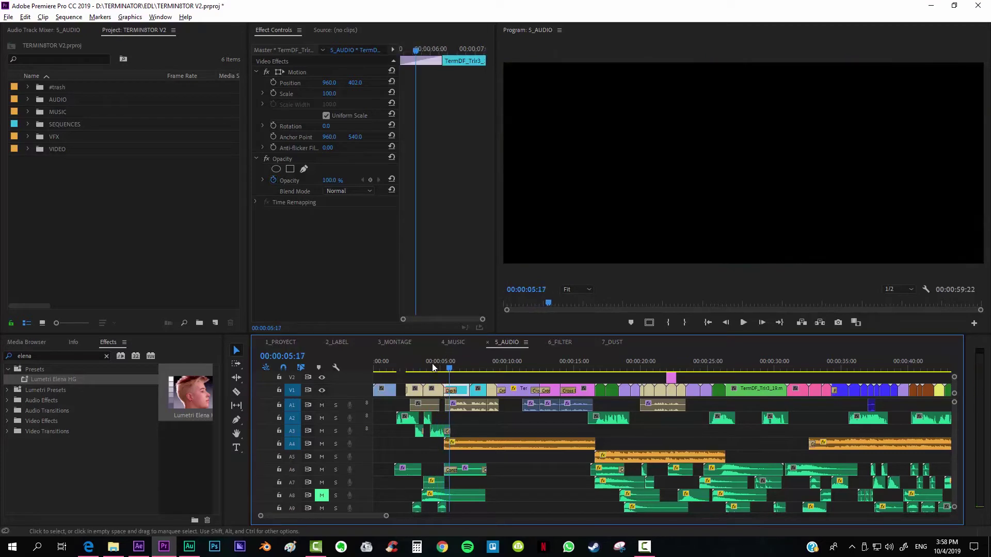
# Unmute audio track A8 and replay the opening from 00:00:01:12 to 00:00:06:08 with the Eagle.wav sound.
pyautogui.click(393, 360)
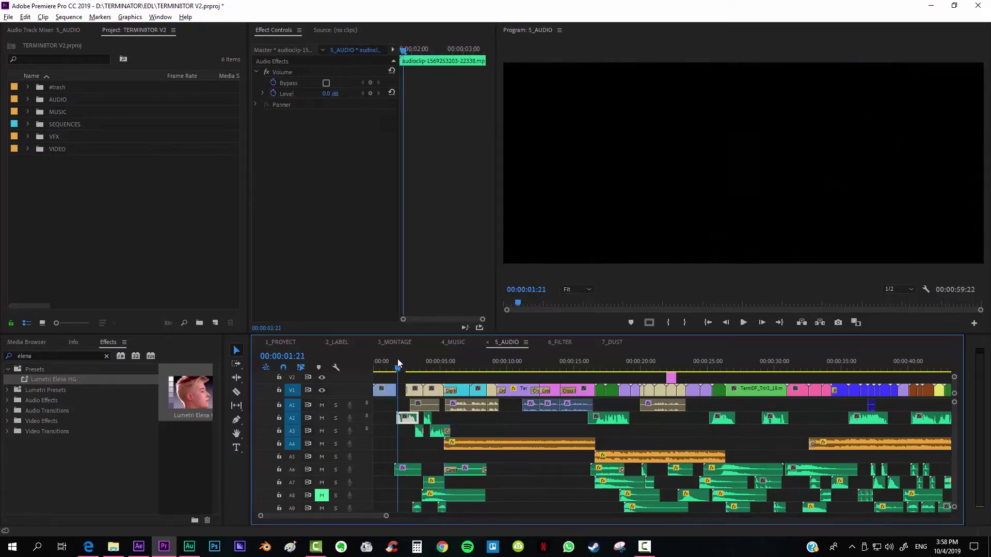
pyautogui.click(437, 500)
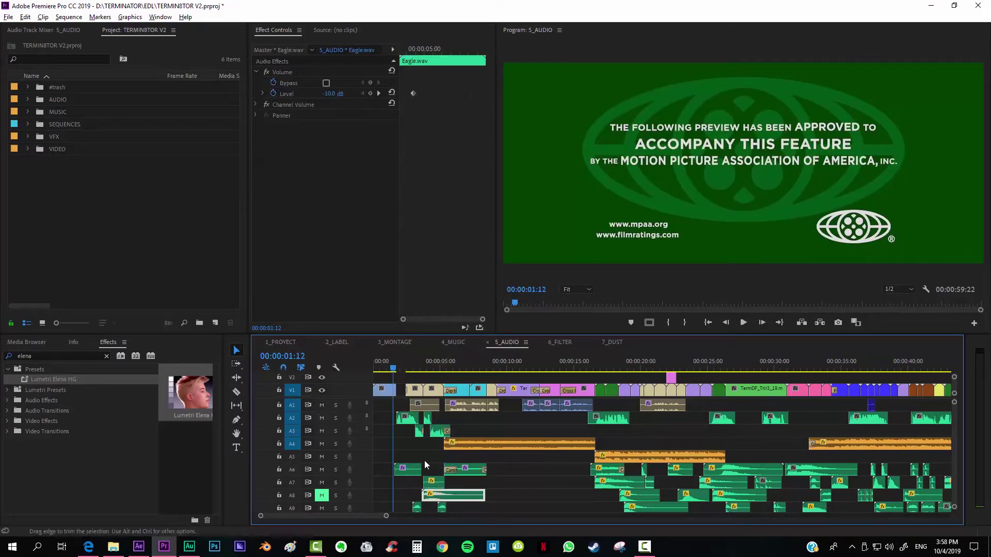
pyautogui.click(322, 495)
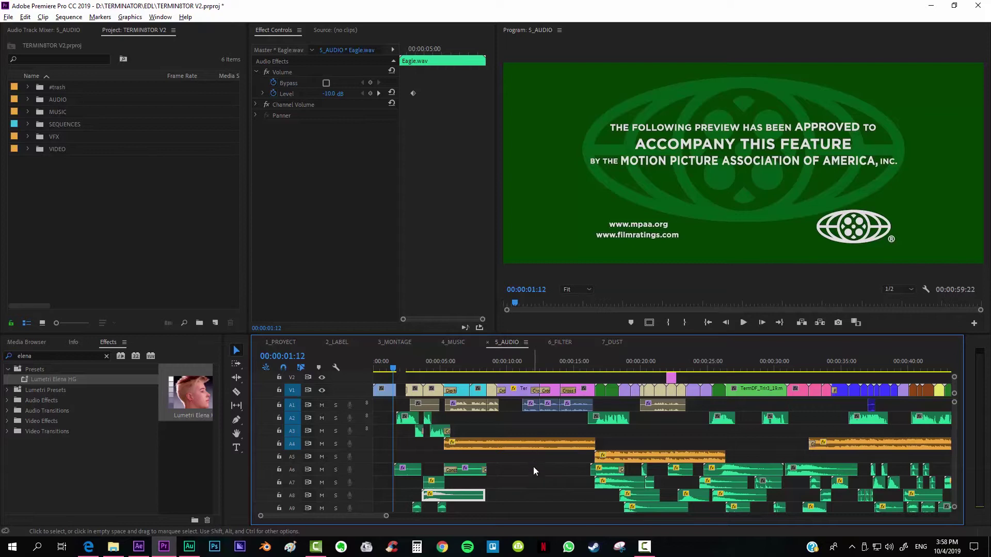
pyautogui.press('space')
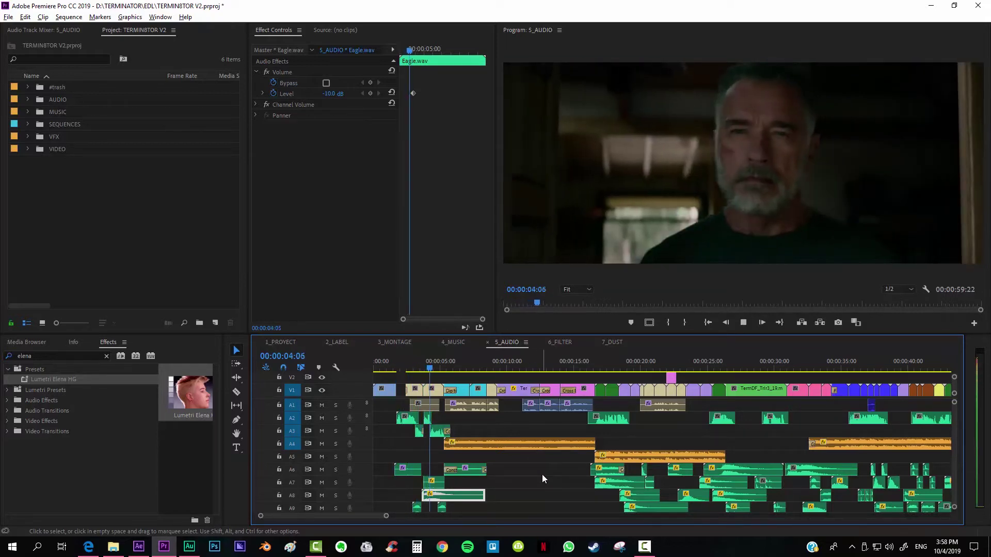
pyautogui.press('space')
# Show the whole 5_AUDIO sequence in the timeline and go to the gun shot at 00:00:54:07.
pyautogui.moveTo(386, 517); pyautogui.dragTo(451, 517)
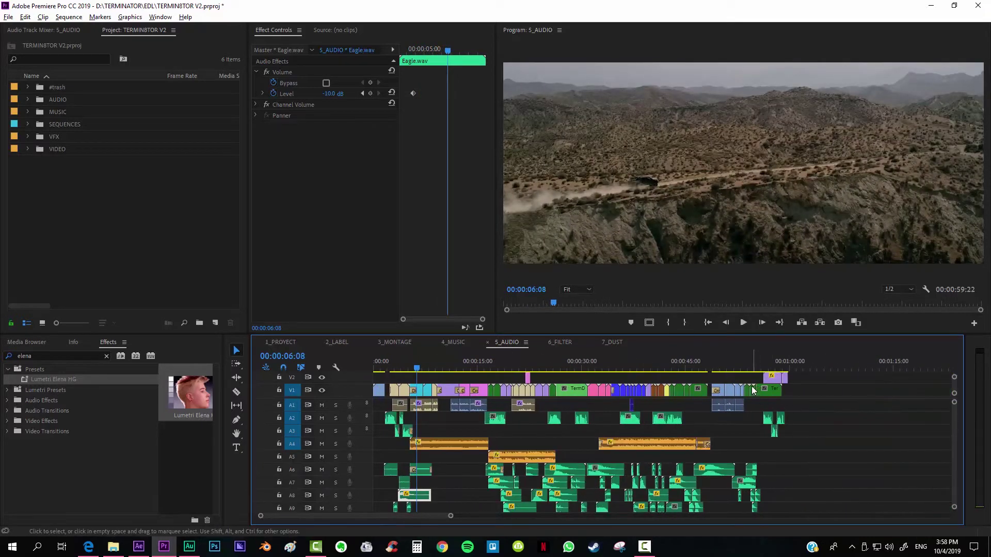
pyautogui.click(754, 368)
pyautogui.click(750, 368)
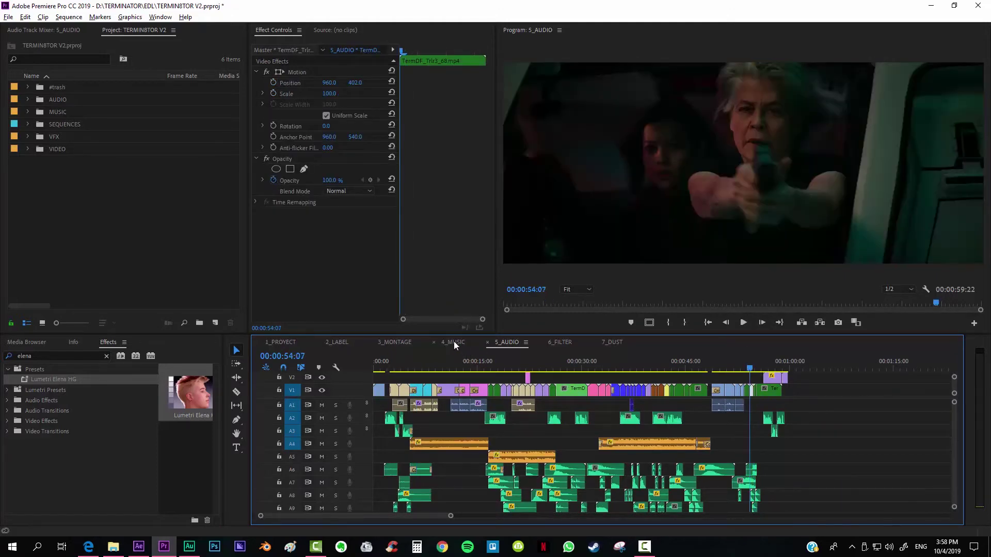
# Open the 4_MUSIC sequence, play its closing titles, and return to the TERMINATOR title card at 00:00:56:08.
pyautogui.click(454, 341)
pyautogui.click(760, 362)
pyautogui.press('space')
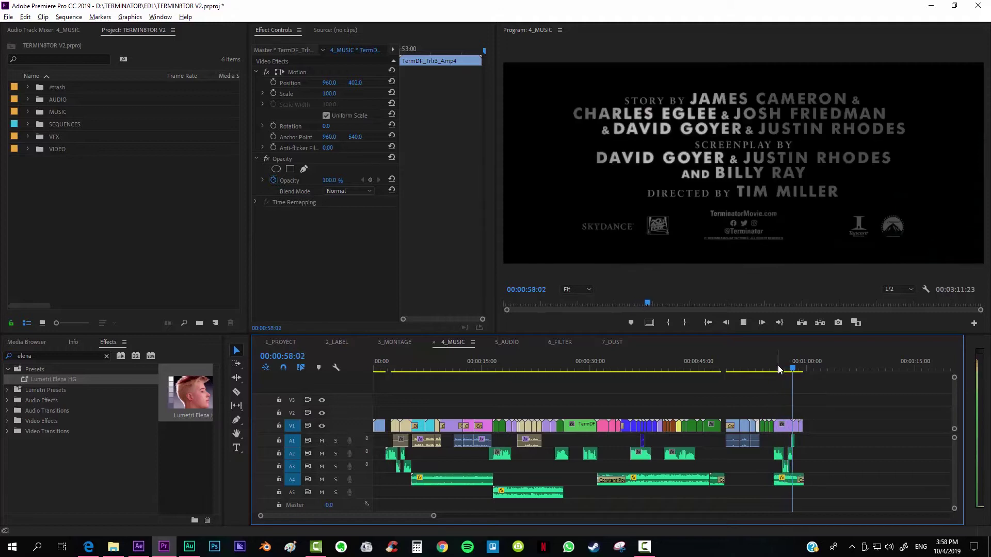
pyautogui.click(769, 367)
pyautogui.moveTo(771, 368); pyautogui.dragTo(777, 370)
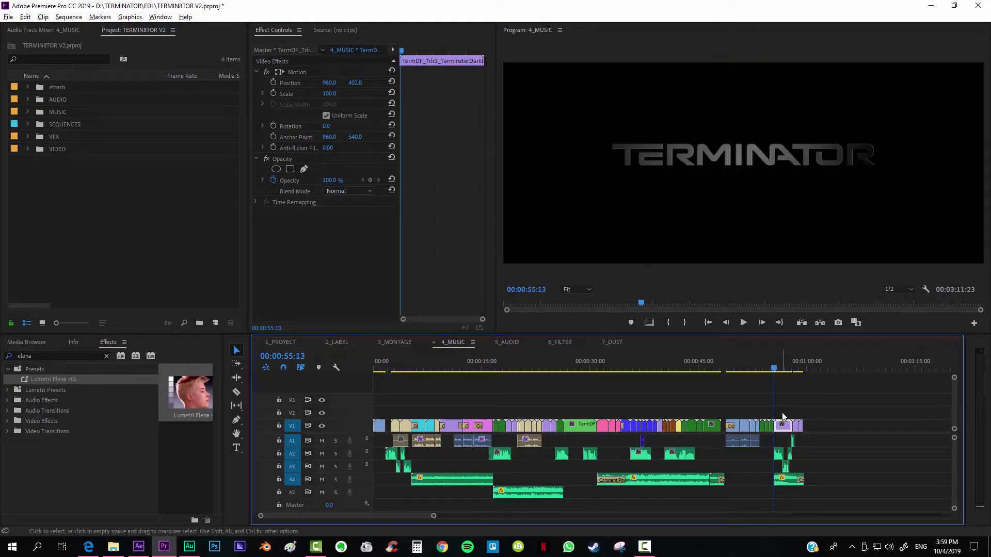
pyautogui.click(780, 360)
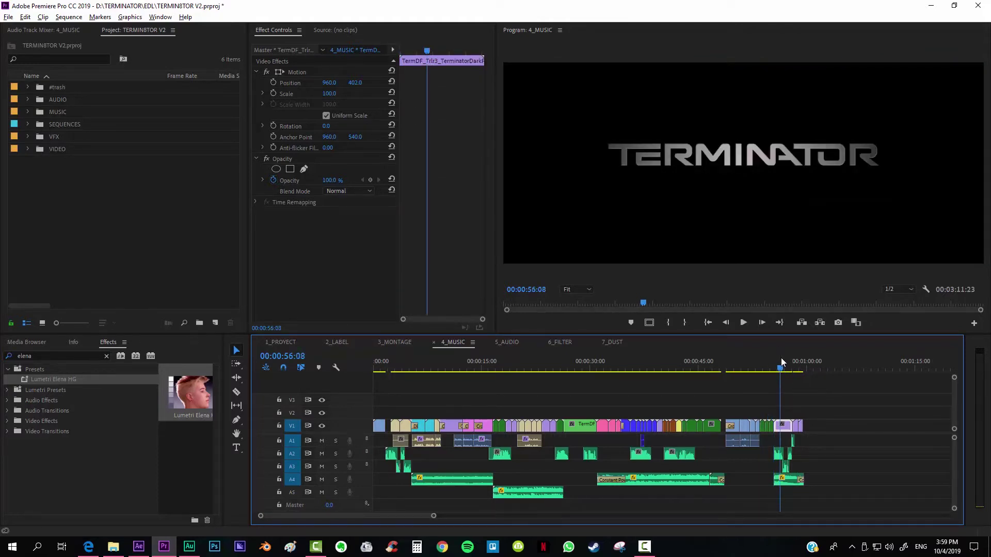
# Return to the 5_AUDIO sequence, play its ending from 00:00:52:16 to 00:00:59:17, and go back to 00:00:55:08.
pyautogui.click(512, 342)
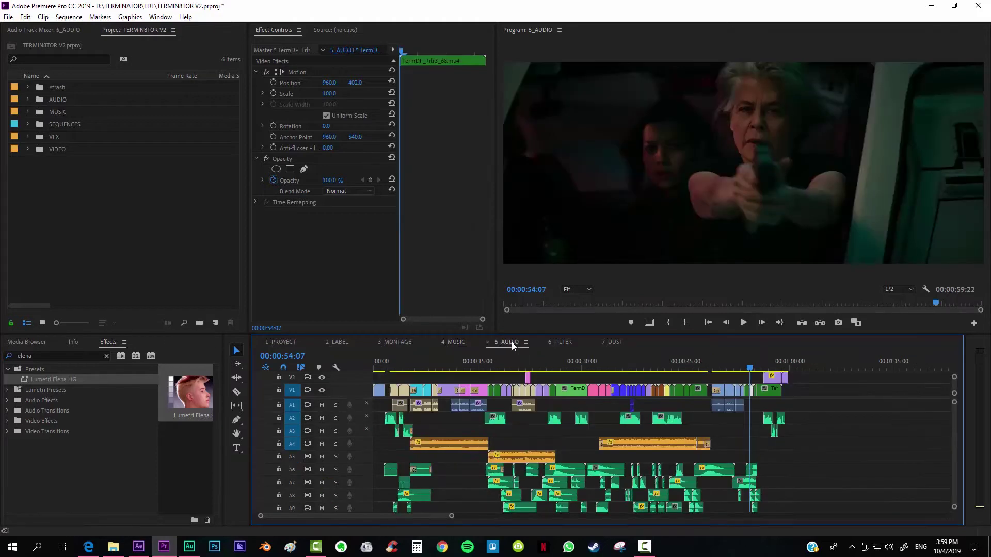
pyautogui.click(759, 366)
pyautogui.click(753, 367)
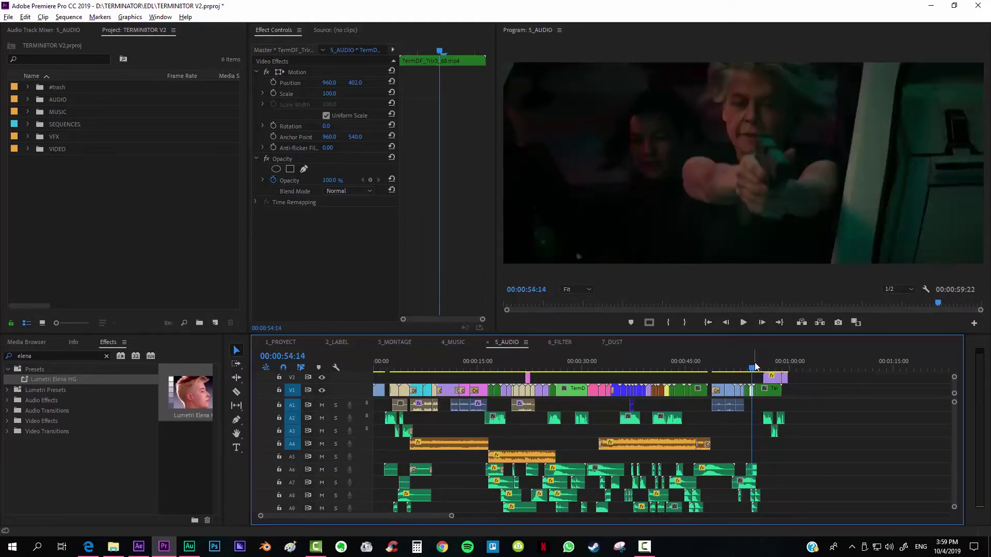
pyautogui.click(739, 365)
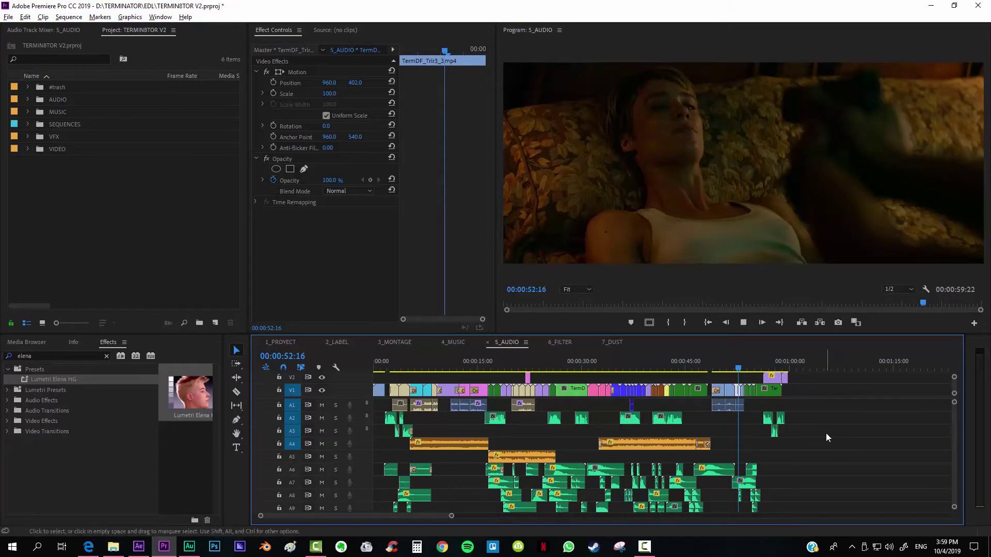
pyautogui.press('space')
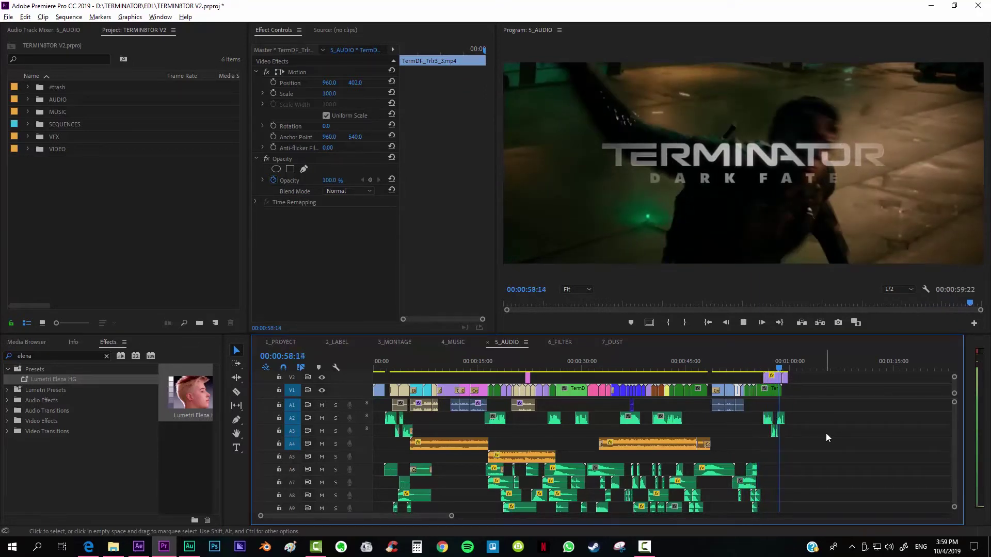
pyautogui.click(773, 393)
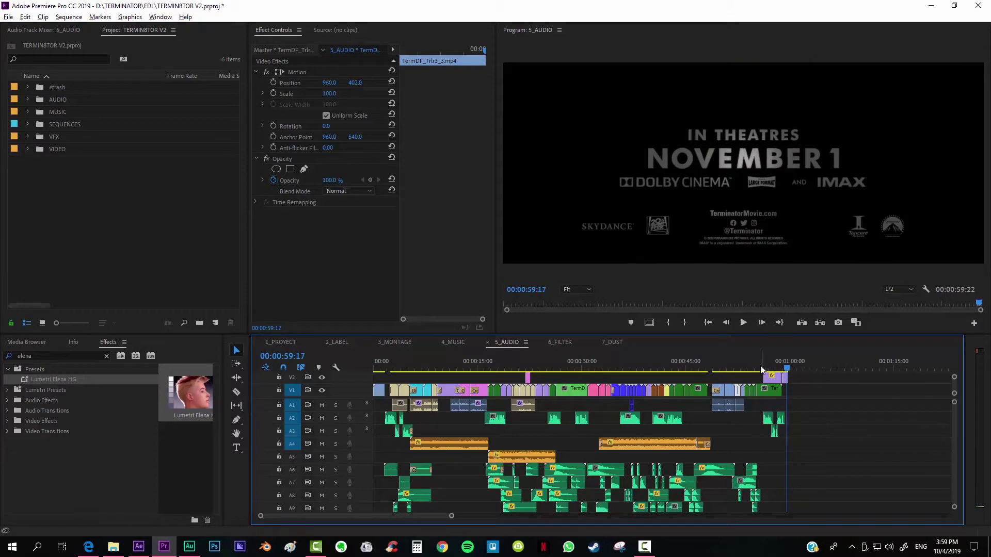
pyautogui.press('Up')
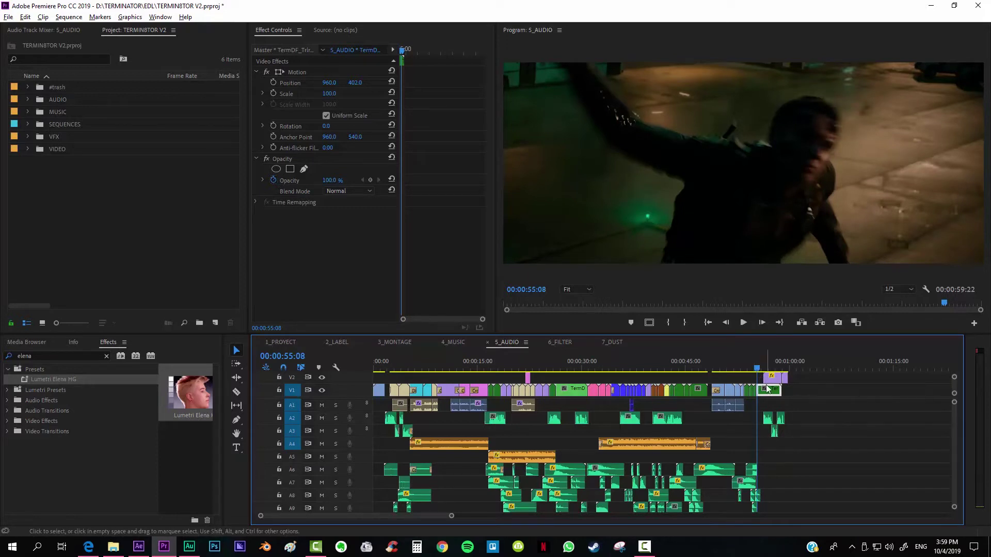
# Open the 4_MUSIC sequence, inspect the closing music clip on track A4, and play from 00:00:54:10 to 00:00:56:24.
pyautogui.click(453, 343)
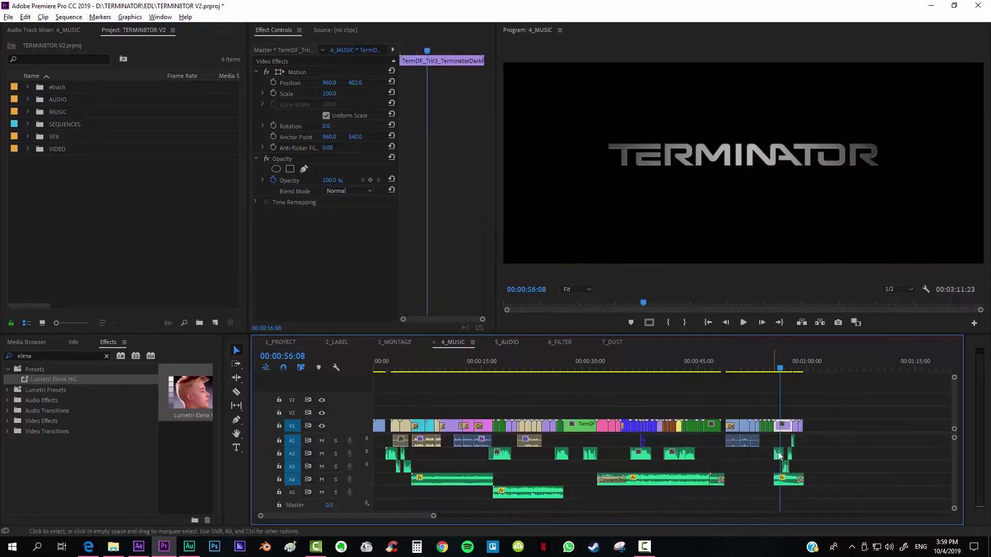
pyautogui.click(781, 482)
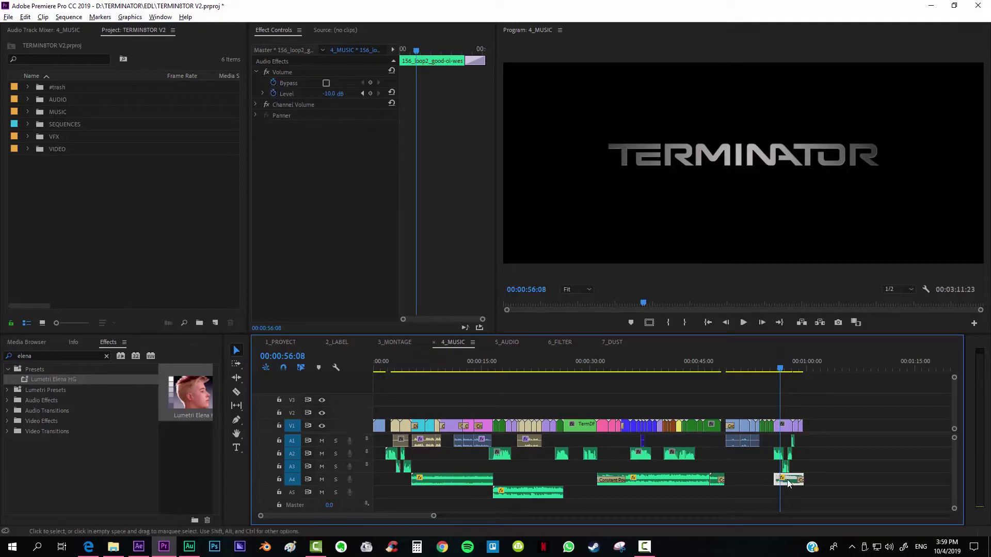
pyautogui.click(787, 451)
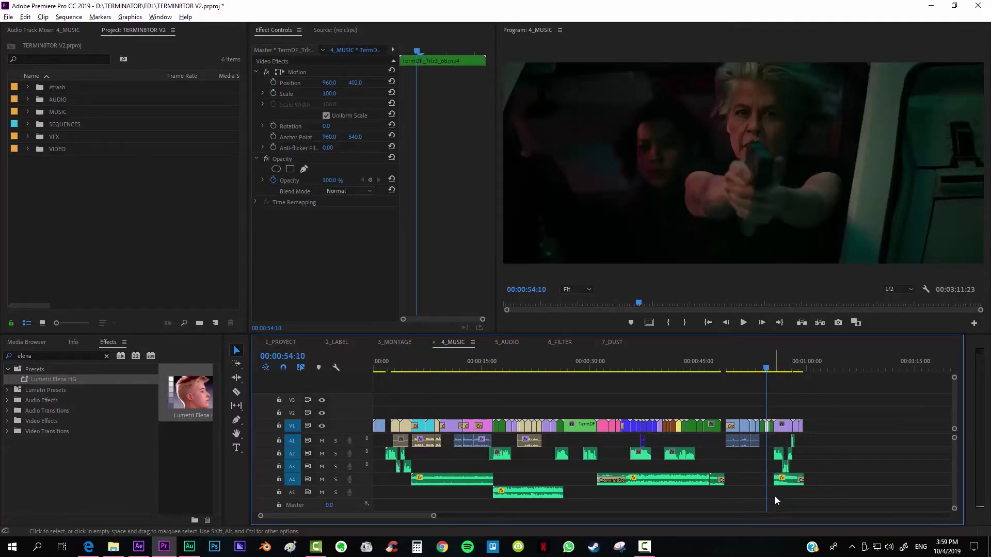
pyautogui.press('space')
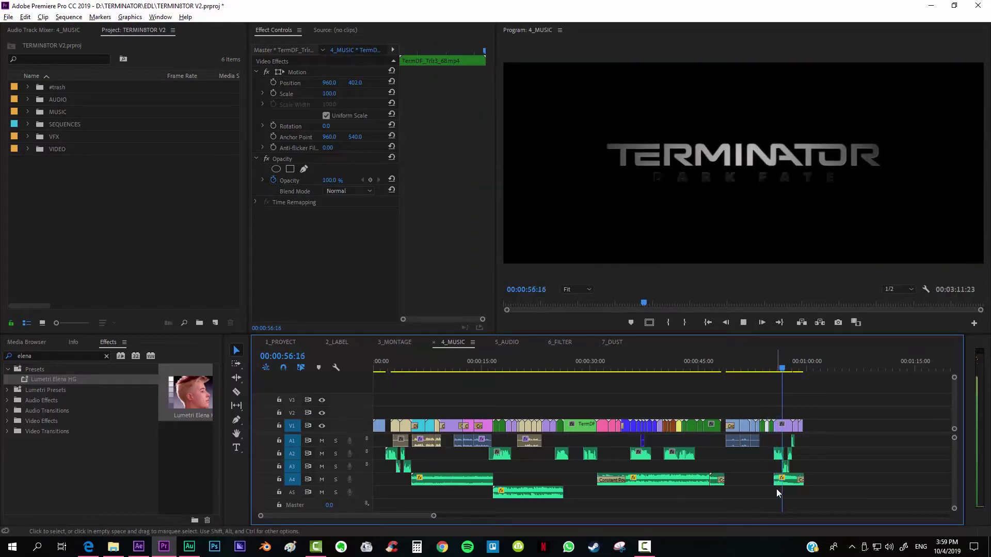
pyautogui.press('space')
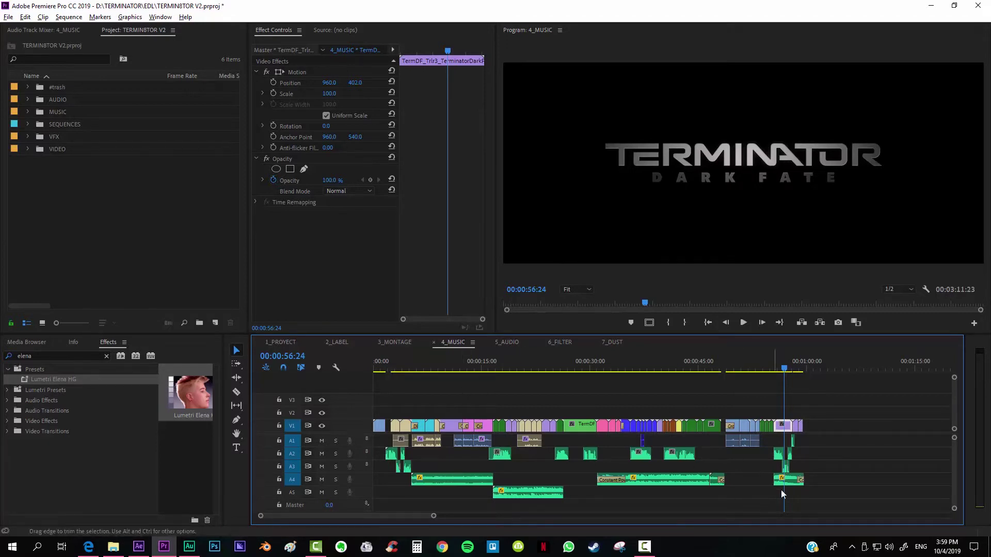
# Switch back to the 5_AUDIO sequence and play the title overlay ending from 00:00:54:05 to 00:00:57:10.
pyautogui.click(505, 342)
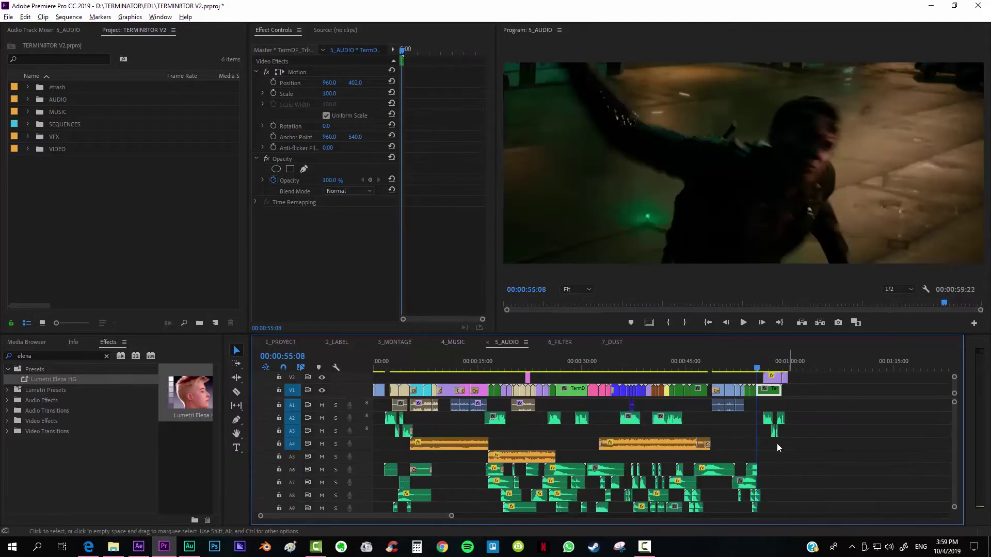
pyautogui.press('Up')
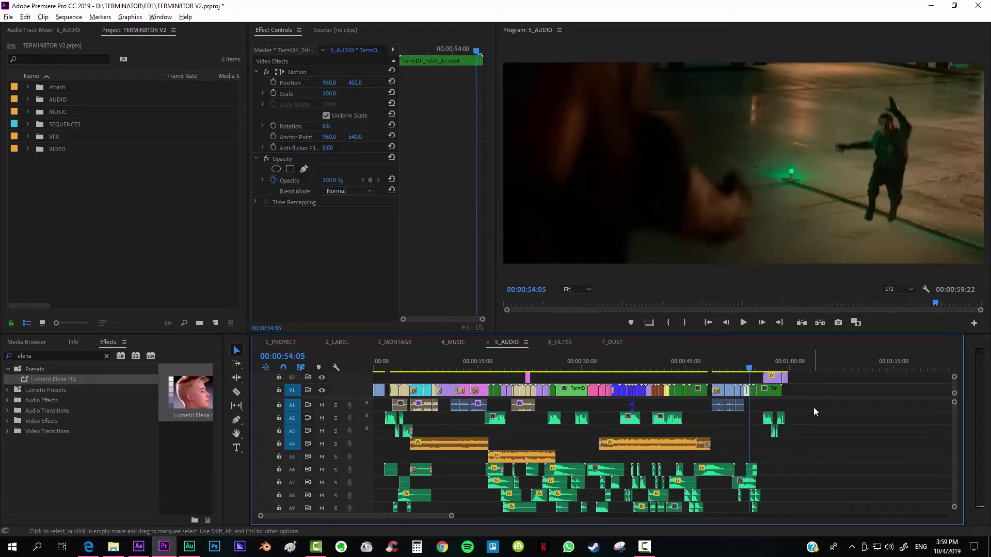
pyautogui.press('space')
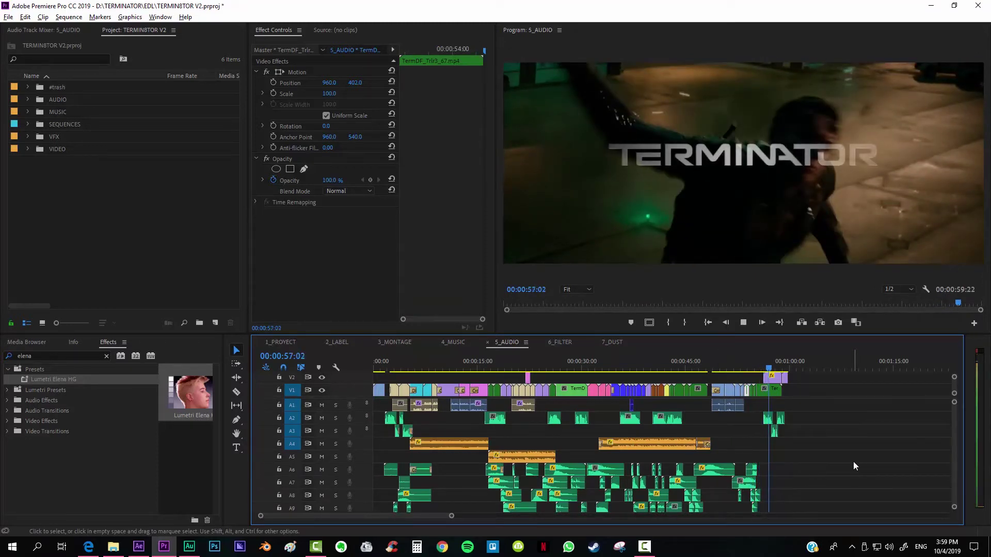
pyautogui.press('space')
pyautogui.scroll(-5, 955, 439)
pyautogui.scroll(5, 955, 439)
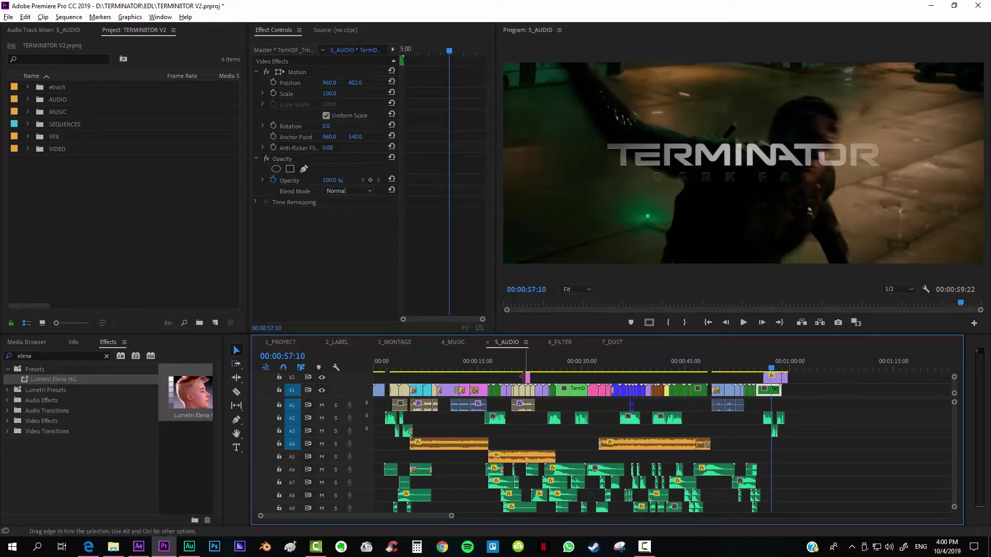
# Compare the colour of the woman's porch shot between 6_FILTER at 00:00:03:14 and 5_AUDIO at 00:00:03:09.
pyautogui.click(561, 343)
pyautogui.click(401, 361)
pyautogui.click(400, 360)
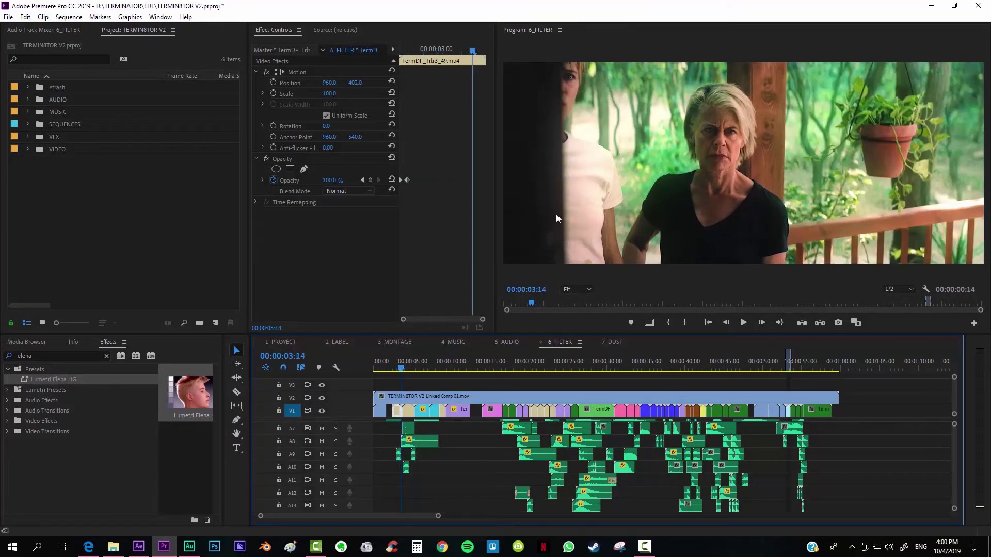
pyautogui.click(508, 343)
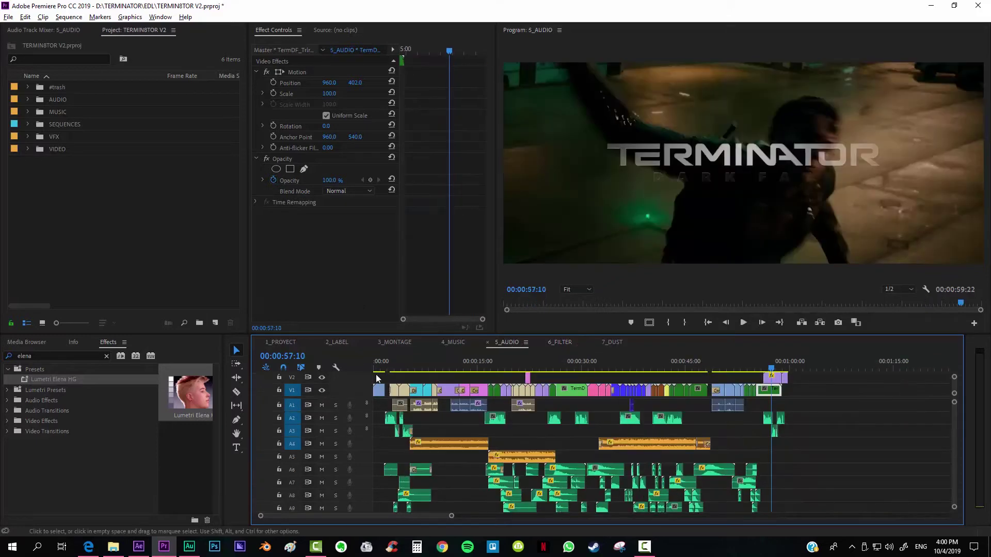
pyautogui.click(397, 365)
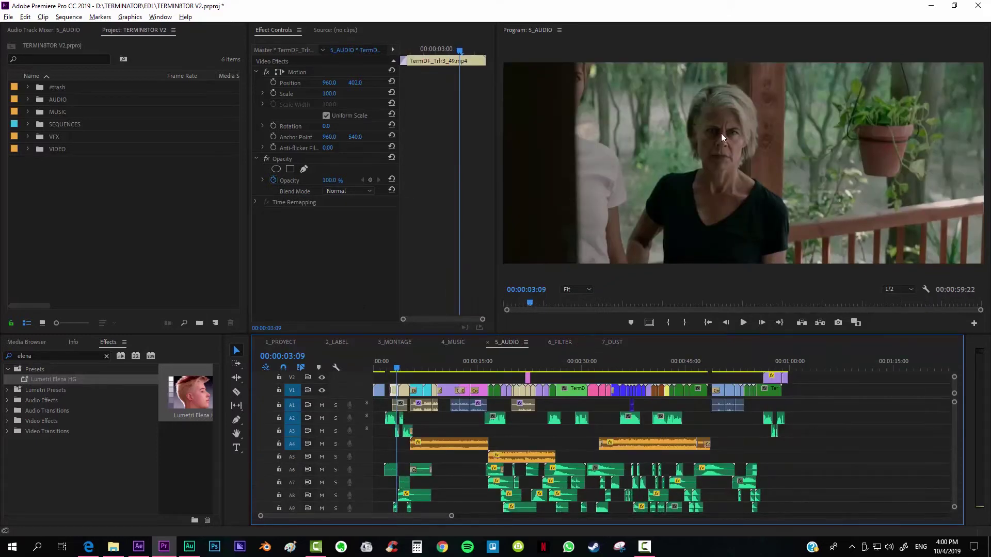
# Switch between the 6_FILTER and 5_AUDIO sequences to compare the woman's porch shot with and without the filter look.
pyautogui.click(557, 342)
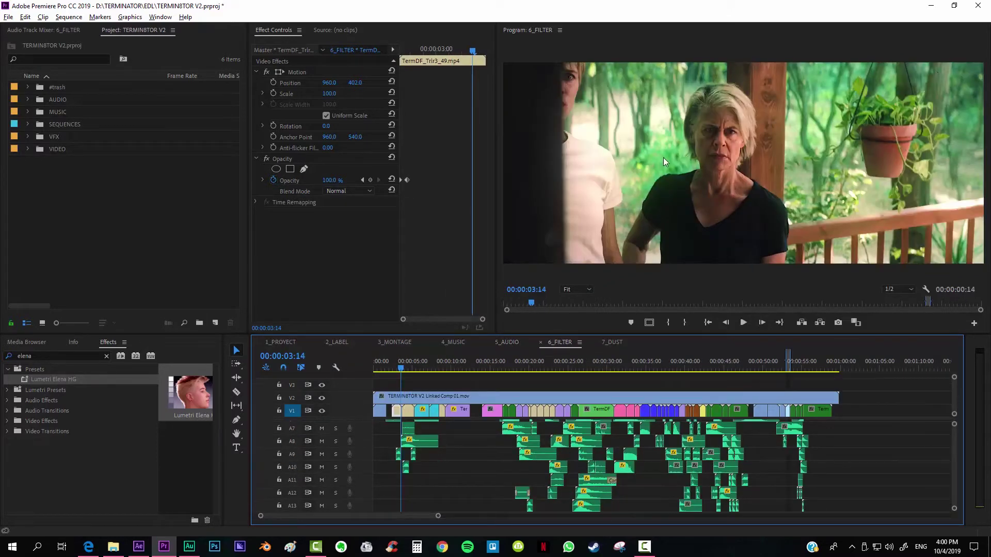
pyautogui.click(513, 342)
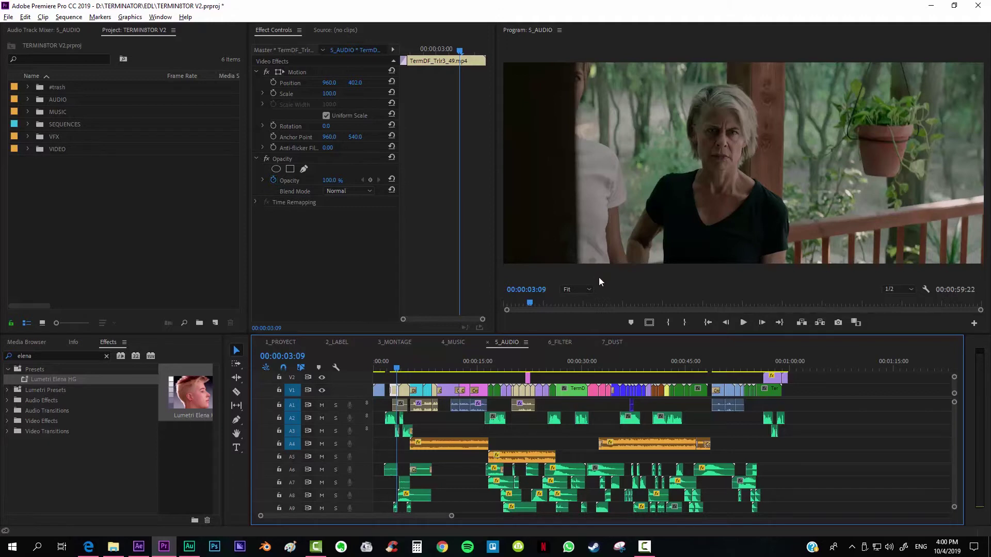
pyautogui.click(563, 342)
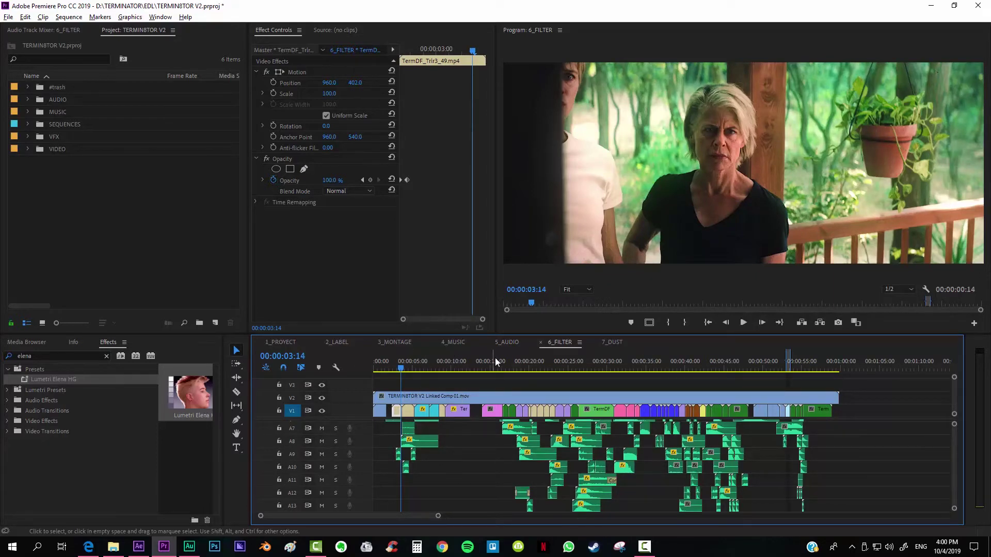
# Return to the 5_AUDIO sequence and select all the video clips on track V1.
pyautogui.click(503, 342)
pyautogui.moveTo(570, 382); pyautogui.dragTo(374, 396)
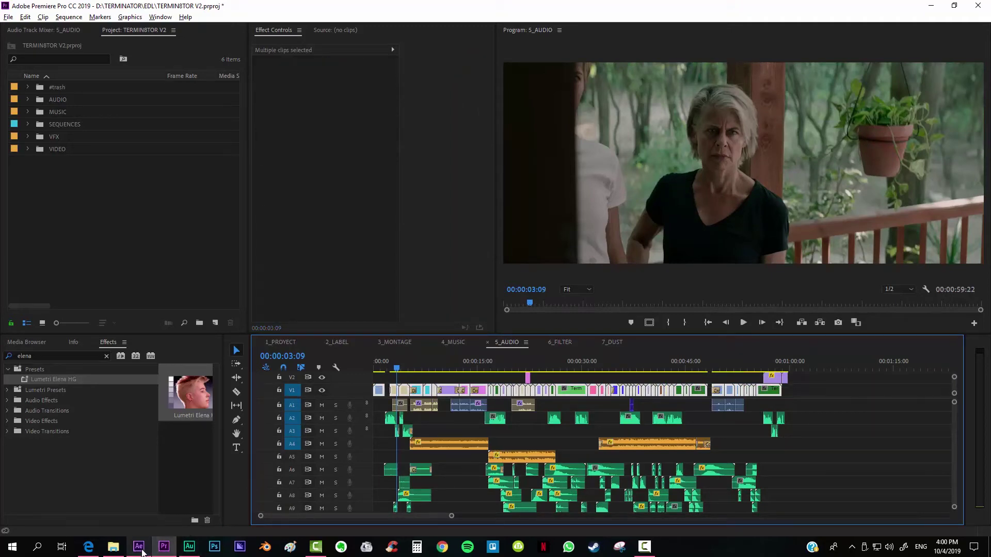
# Switch to After Effects and review the montage composition's stacked clips from 0:00:08:20 to 0:00:33:12.
pyautogui.click(140, 549)
pyautogui.moveTo(375, 379); pyautogui.dragTo(413, 378)
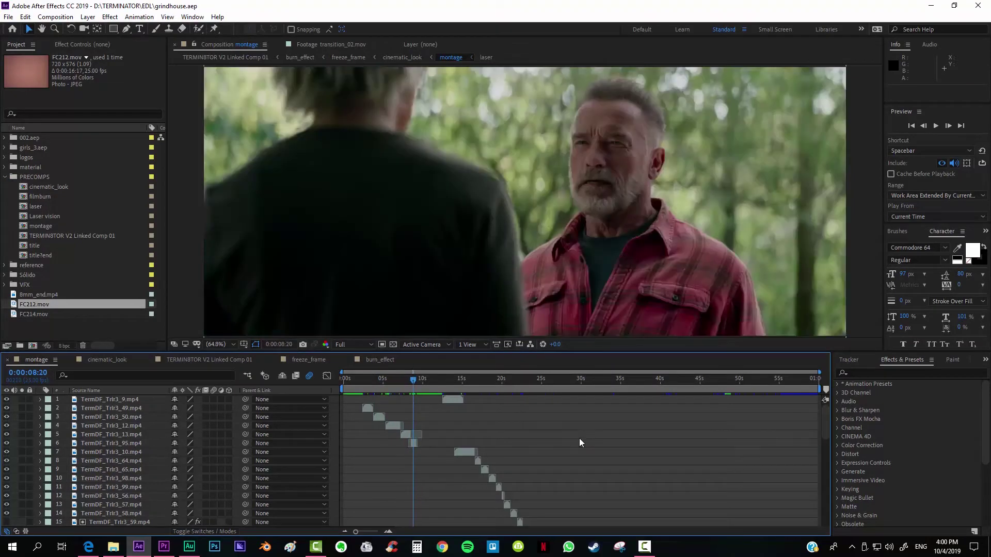
pyautogui.scroll(-5, 579, 438)
pyautogui.click(538, 382)
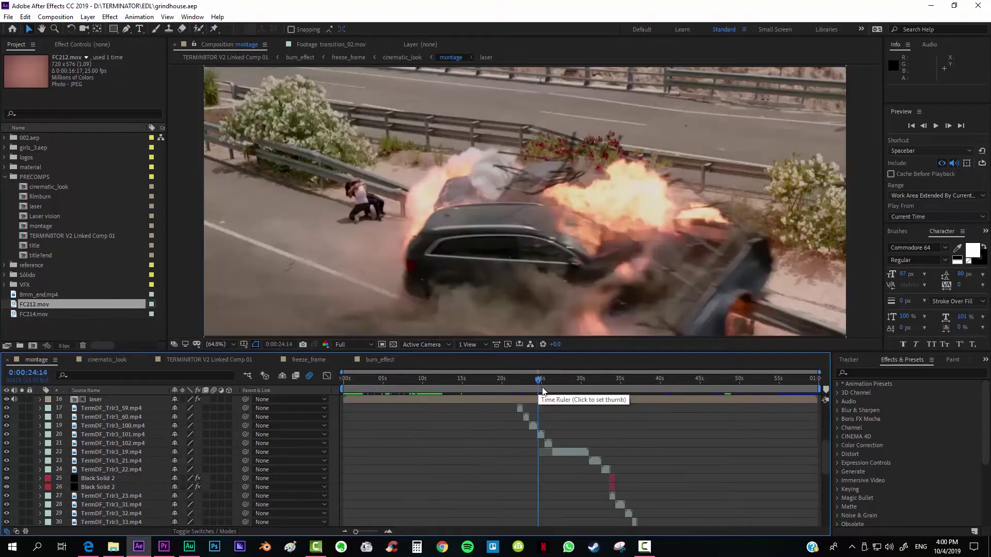
pyautogui.click(549, 383)
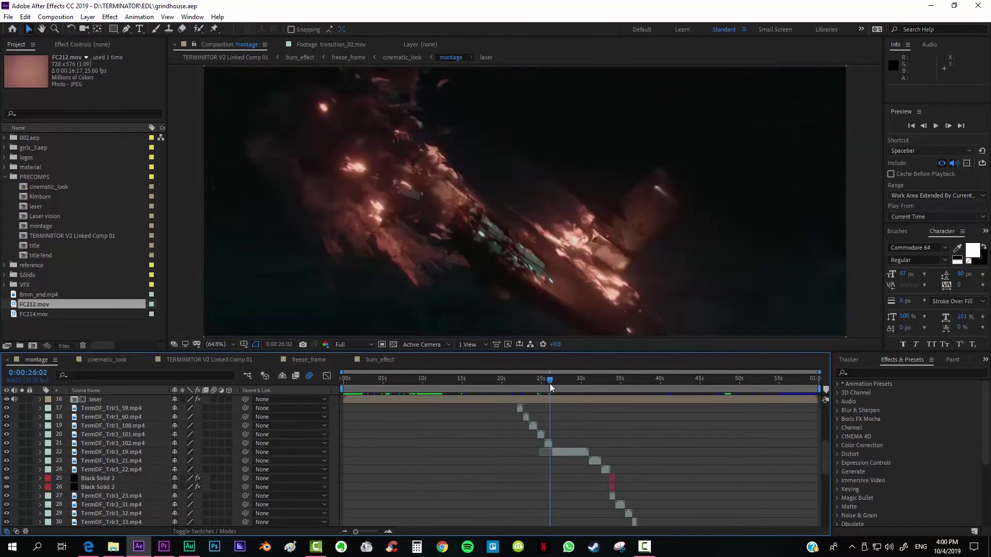
pyautogui.click(599, 379)
pyautogui.click(607, 382)
pyautogui.scroll(4, 583, 433)
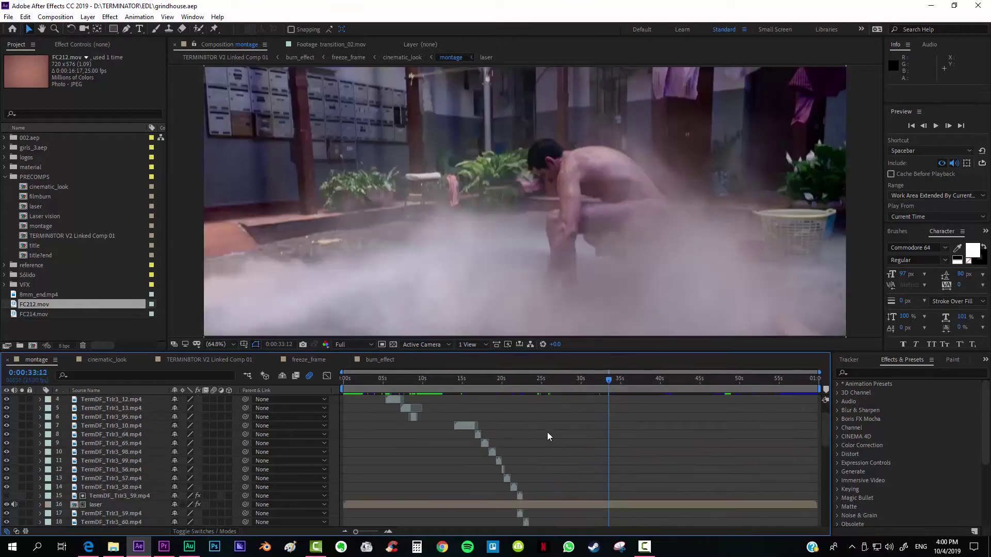
# Go to the shooting shot at 0:00:22:12 in the montage composition and compare it with the laser layer hidden and shown.
pyautogui.click(513, 383)
pyautogui.scroll(-2, 510, 404)
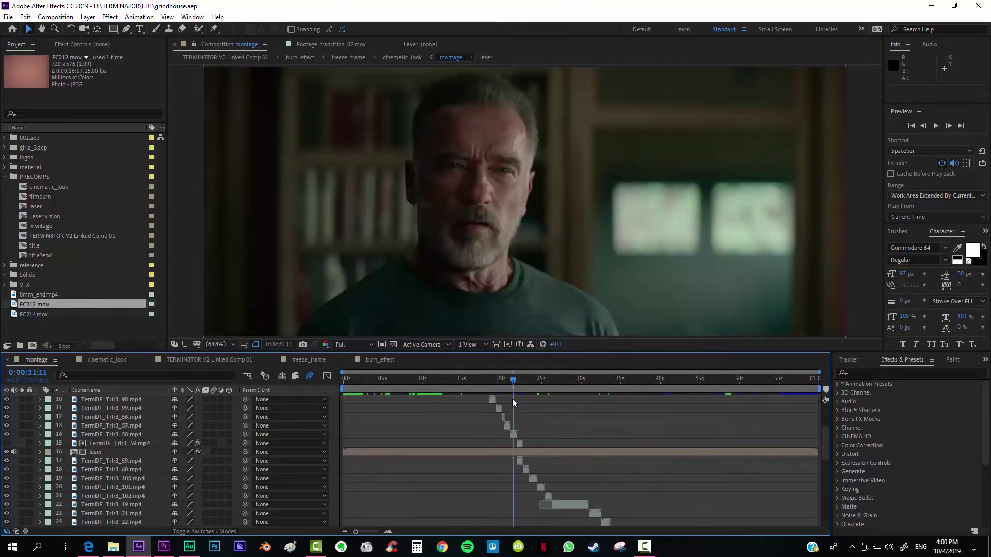
pyautogui.scroll(-1, 514, 399)
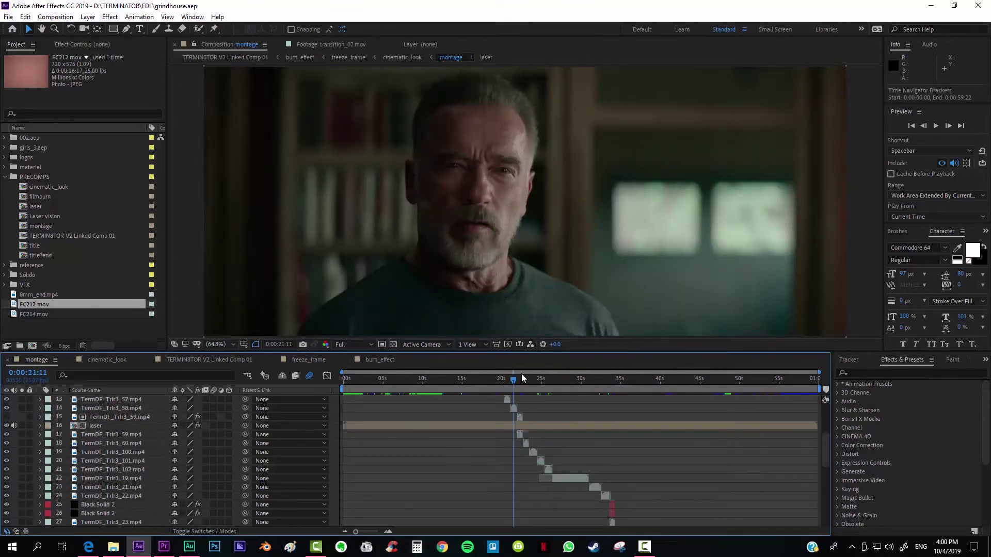
pyautogui.click(521, 380)
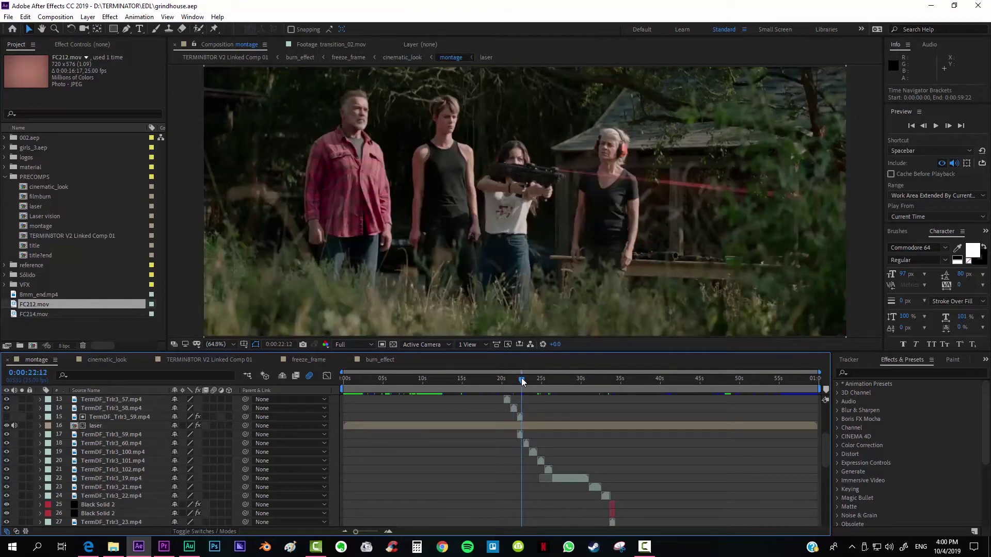
pyautogui.click(494, 426)
pyautogui.click(7, 426)
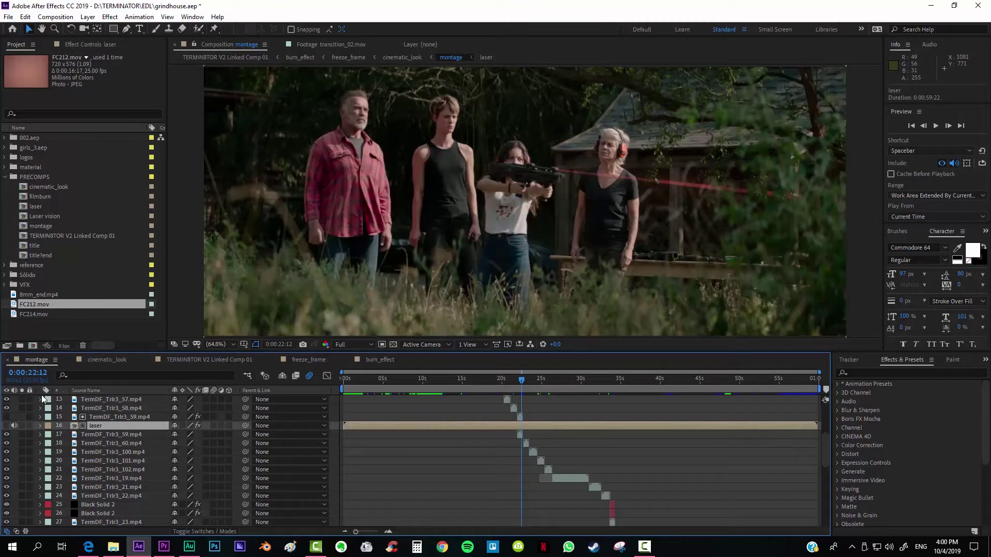
pyautogui.click(7, 426)
pyautogui.click(7, 426)
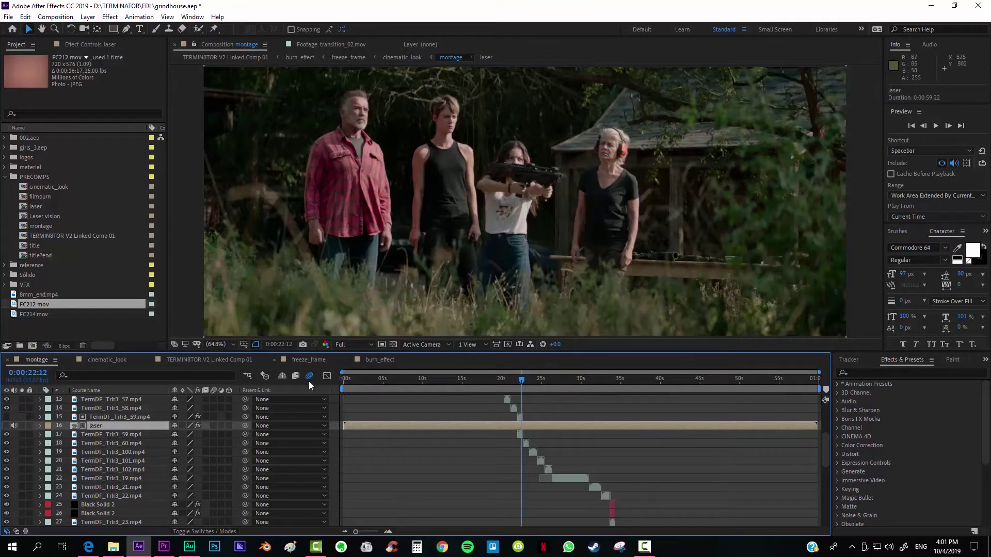
pyautogui.click(7, 426)
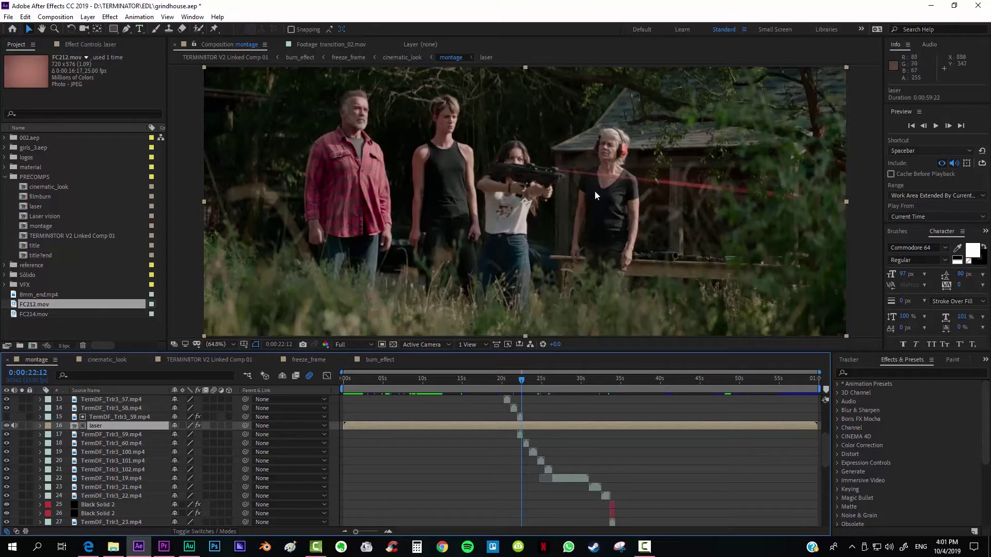
# Go to 0:00:34:00 and compare the glowing-eyes shot with both Black Solid 2 layers hidden and shown, finishing with nothing selected.
pyautogui.scroll(-3, 570, 408)
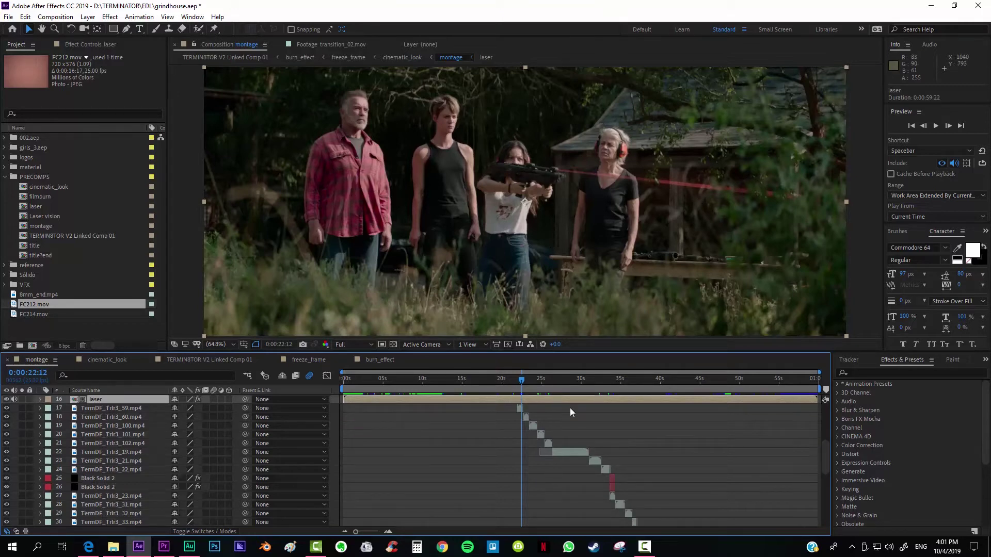
pyautogui.click(614, 383)
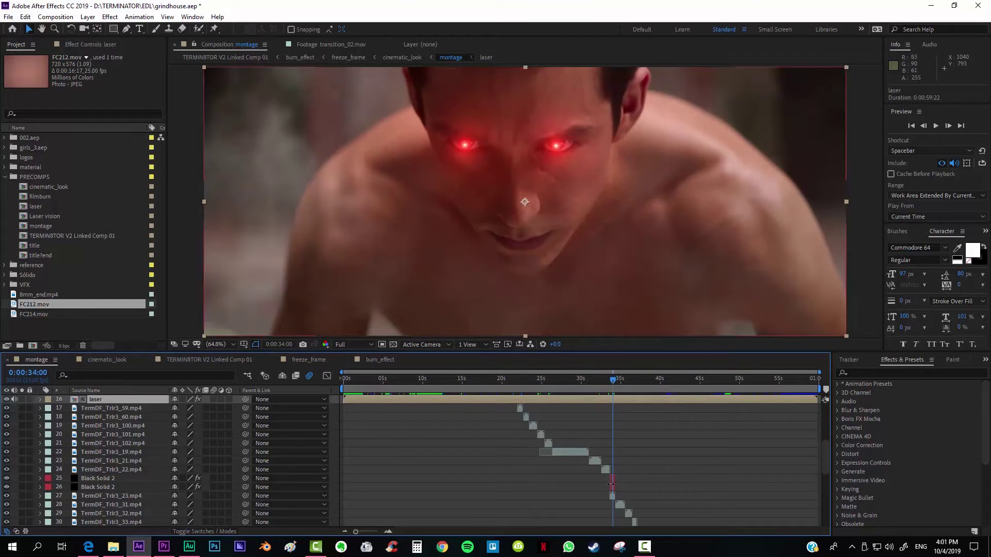
pyautogui.click(611, 487)
pyautogui.keyDown('shift'); pyautogui.click(132, 479); pyautogui.keyUp('shift')
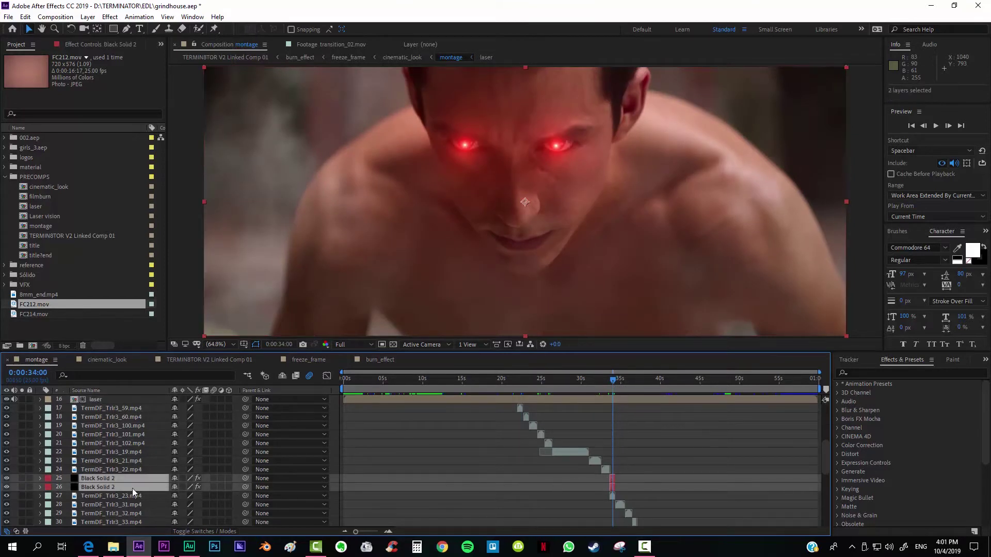
pyautogui.click(7, 480)
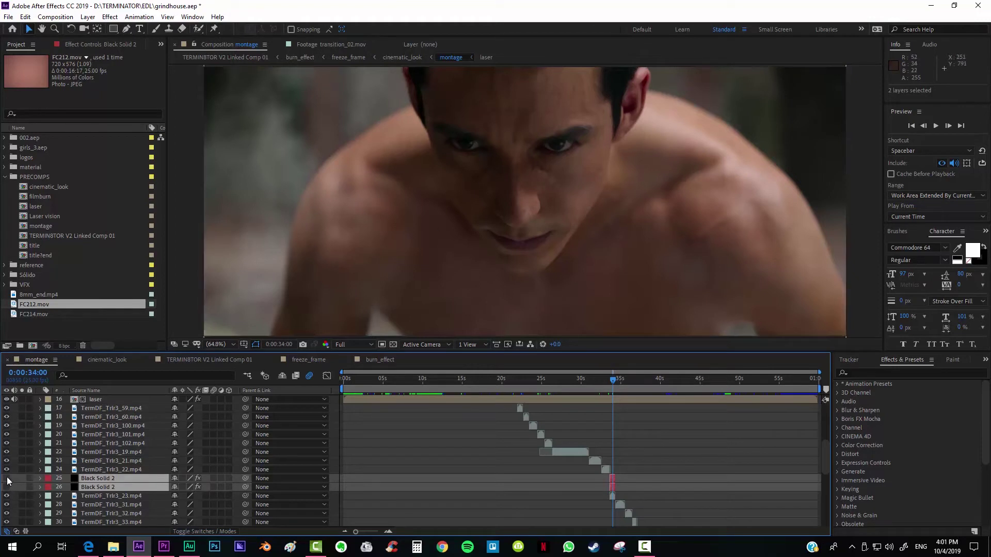
pyautogui.moveTo(6, 487); pyautogui.dragTo(9, 479)
pyautogui.click(701, 463)
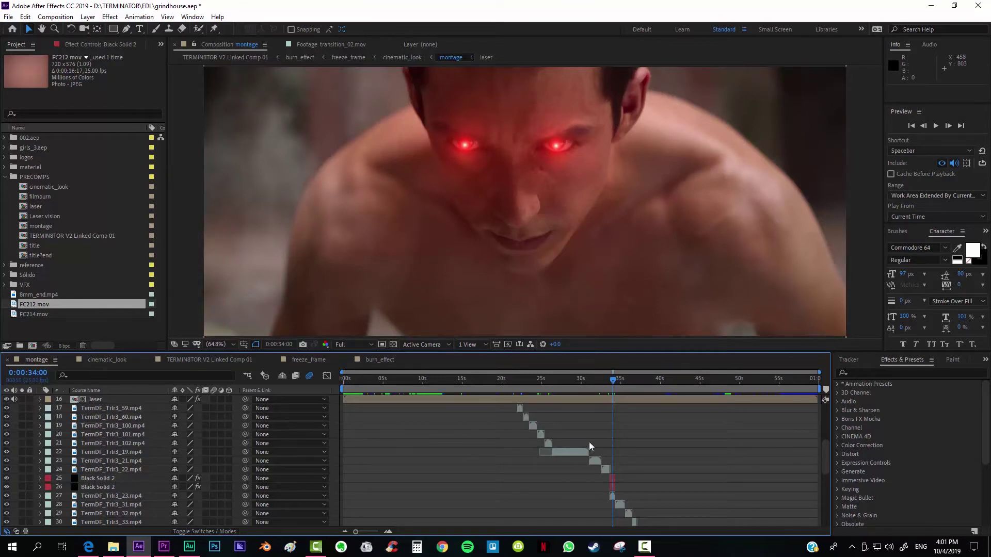
# Open the cinematic_look composition, inspect its nested montage layer, and display the effects on Adjustment Layer 1.
pyautogui.scroll(-5, 590, 442)
pyautogui.scroll(4, 589, 442)
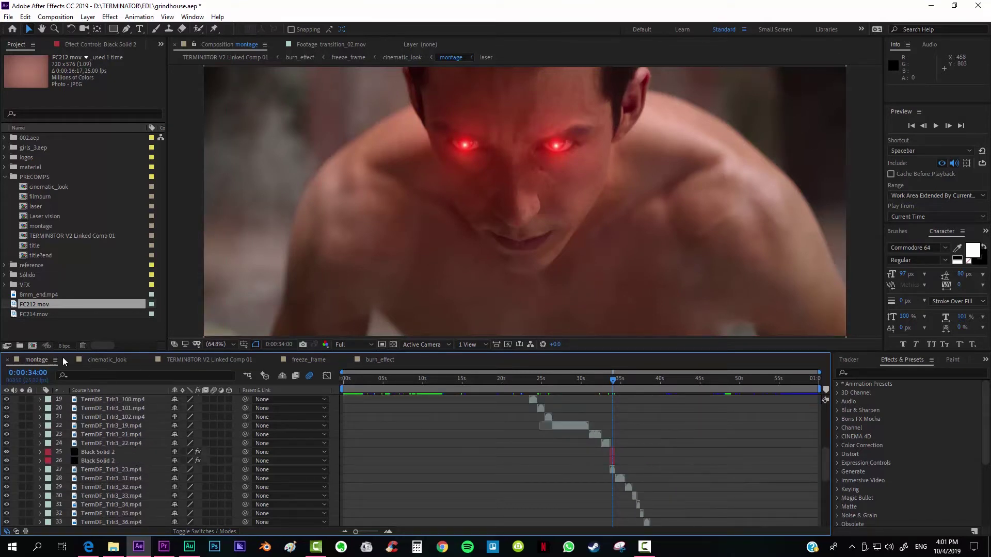
pyautogui.click(106, 360)
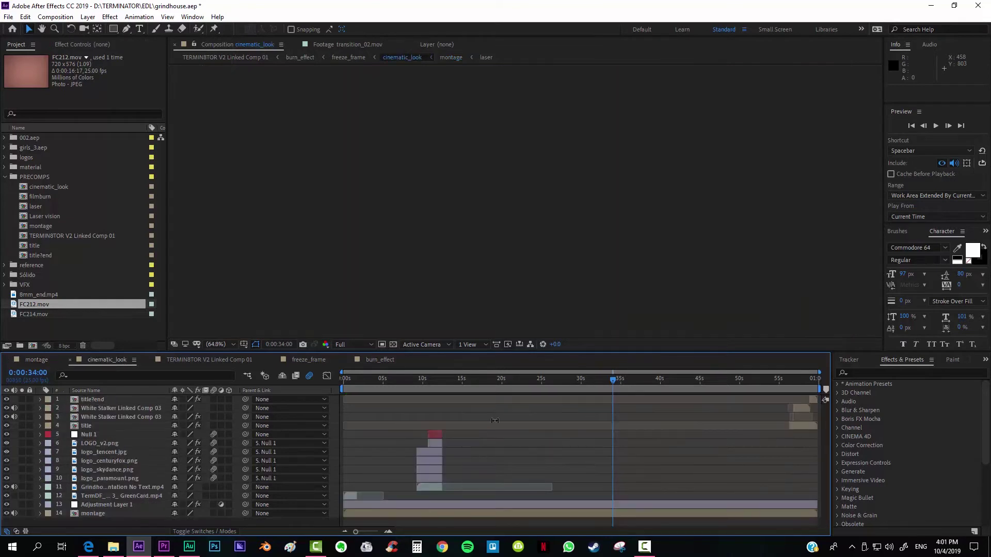
pyautogui.click(431, 514)
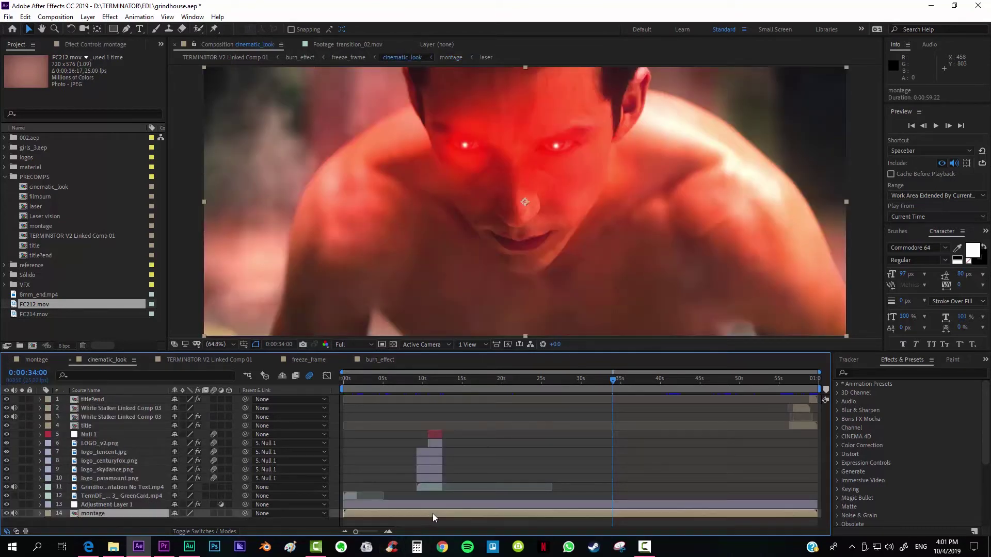
pyautogui.click(91, 45)
pyautogui.click(104, 505)
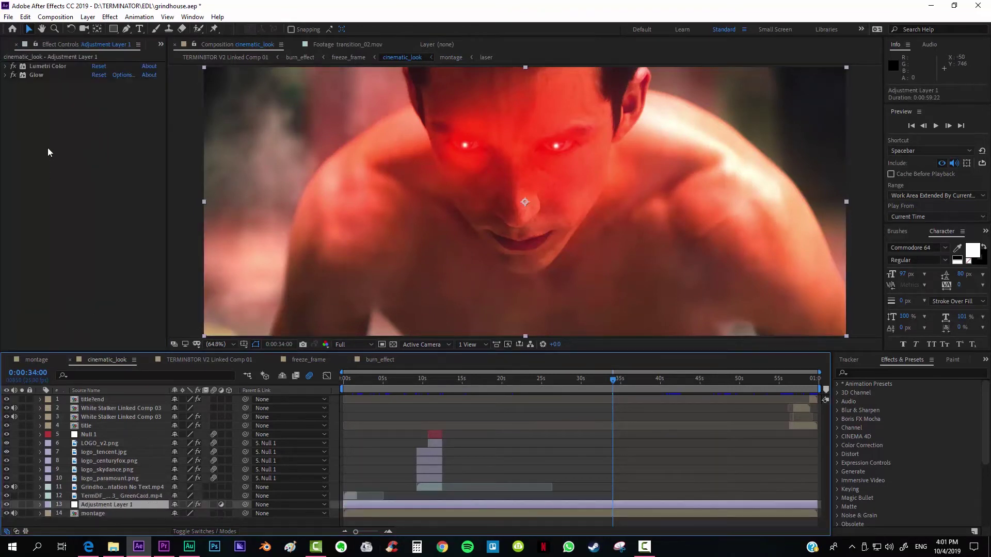
# Compare the glowing-eyes shot with Adjustment Layer 1's Lumetri Color and Glow effects off and on, inspecting the face up close.
pyautogui.moveTo(14, 75); pyautogui.dragTo(14, 68)
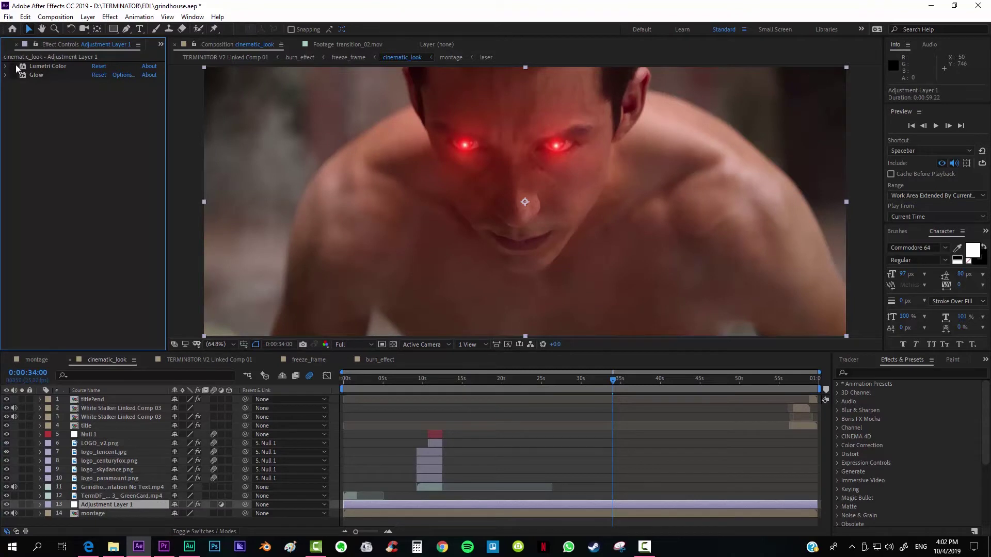
pyautogui.click(14, 67)
pyautogui.scroll(5, 362, 191)
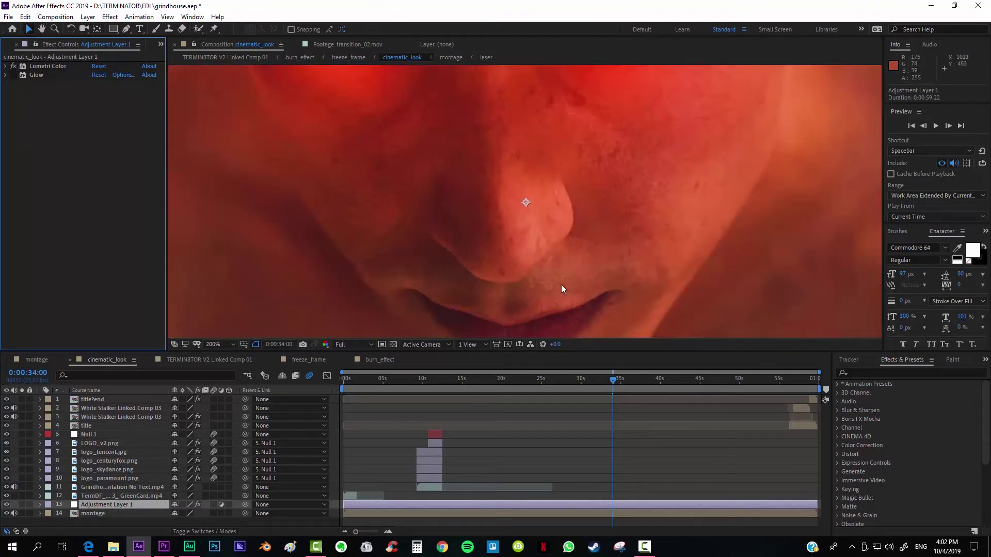
pyautogui.scroll(-1, 527, 273)
pyautogui.moveTo(355, 150); pyautogui.dragTo(464, 243)
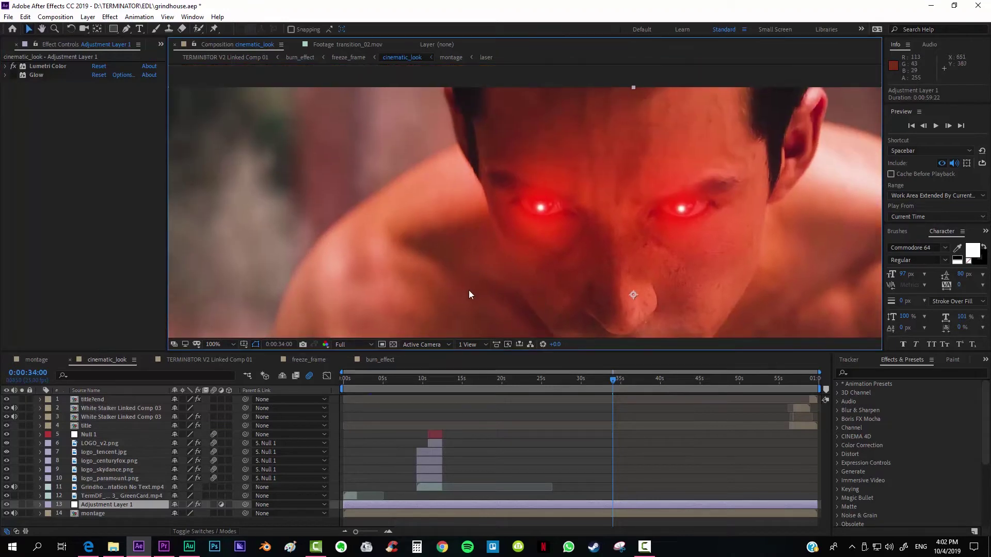
pyautogui.click(214, 346)
pyautogui.click(226, 361)
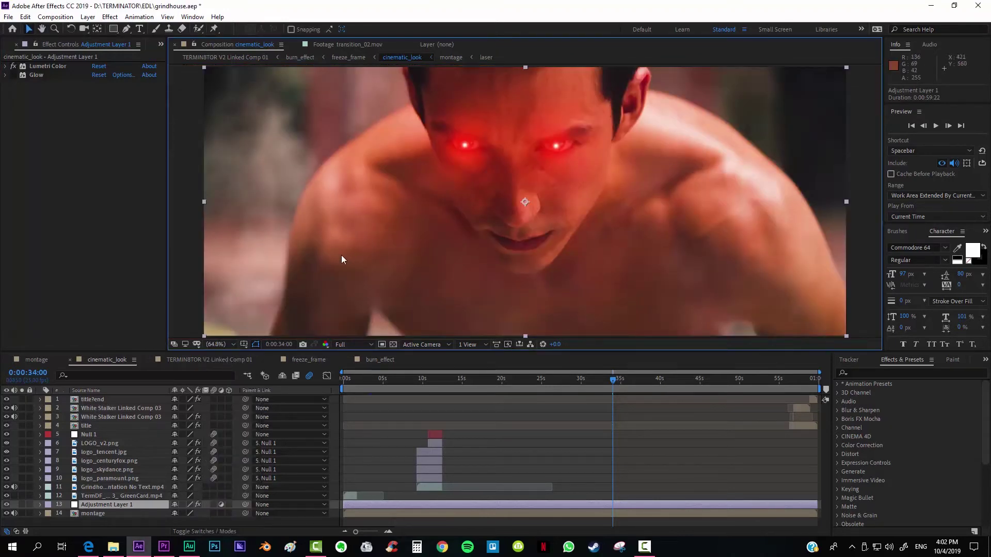
pyautogui.click(15, 73)
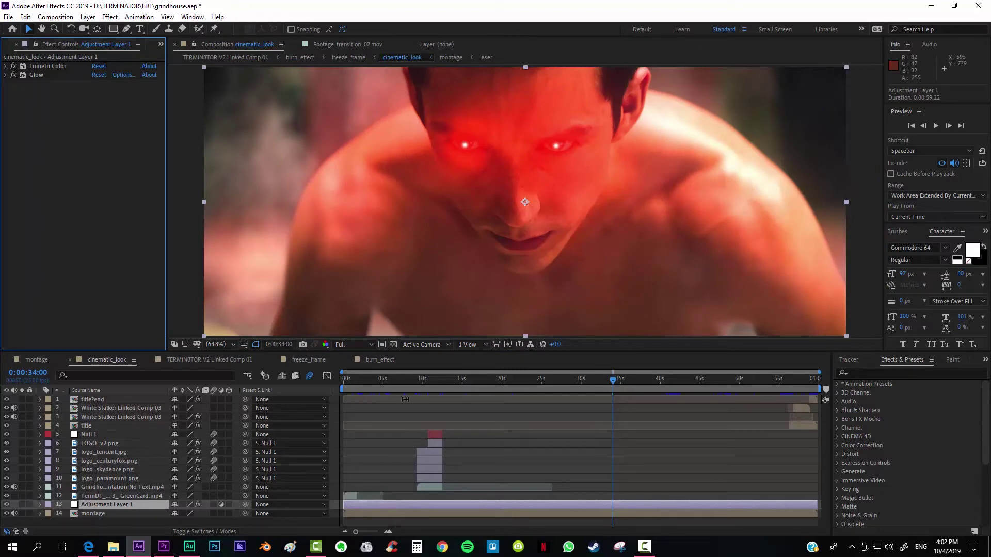
# Go to the woman's porch shot at 0:00:03:06 and compare it with the Glow effect off and on.
pyautogui.moveTo(378, 389); pyautogui.dragTo(370, 380)
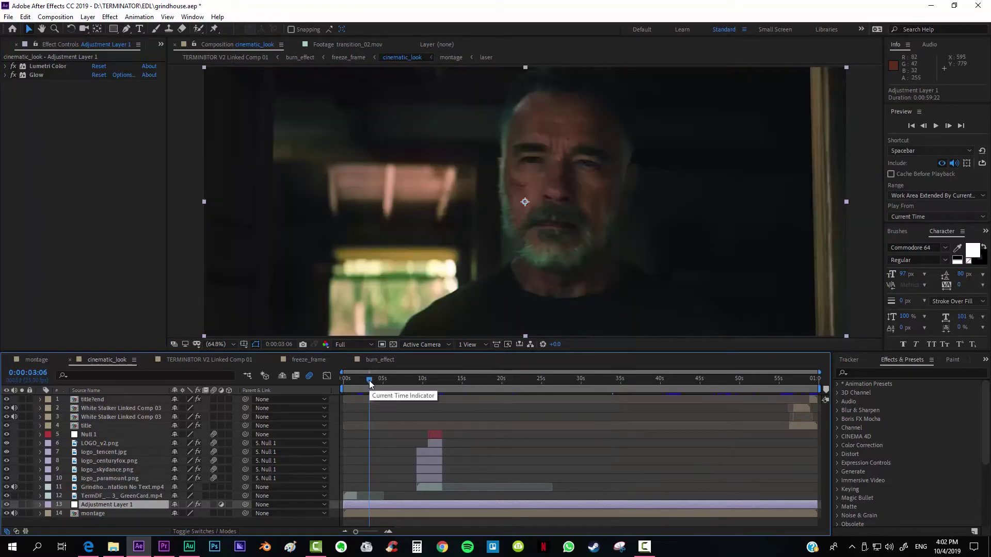
pyautogui.click(13, 75)
pyautogui.click(13, 76)
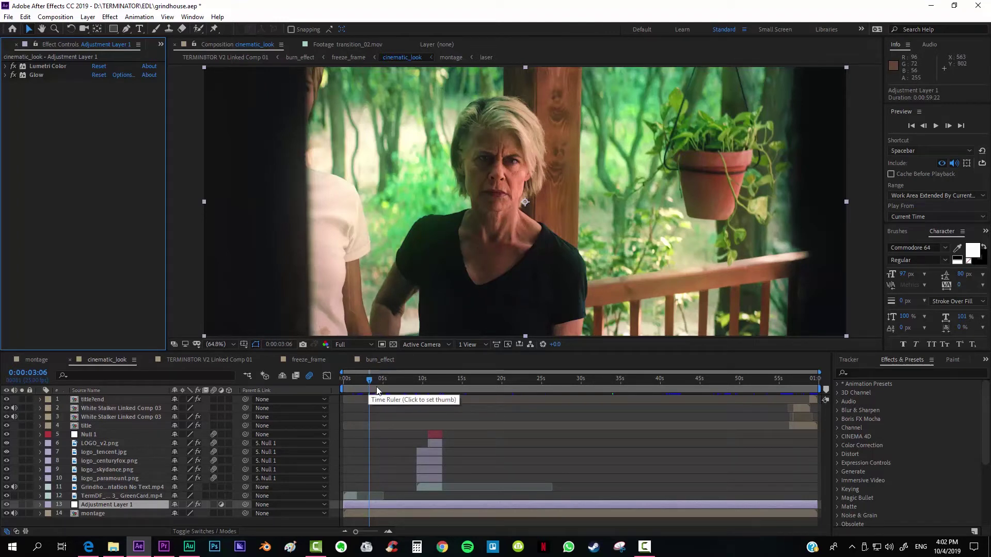
# Go to the studio logos at 0:00:10:01, select the Grindhouse background clip on layer 11, and toggle its visibility off and on.
pyautogui.click(428, 390)
pyautogui.click(422, 380)
pyautogui.click(393, 489)
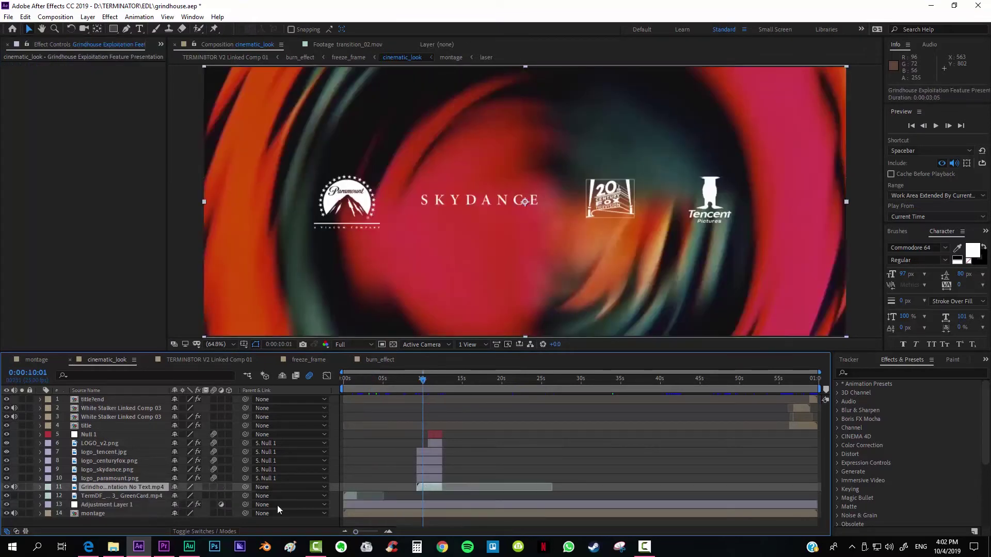
pyautogui.click(6, 488)
pyautogui.click(7, 487)
# Solo the Grindhouse background clip, view it up to 0:00:10:16, and turn its solo off again.
pyautogui.click(22, 487)
pyautogui.moveTo(423, 379)
pyautogui.mouseDown()
pyautogui.moveTo(439, 381)
pyautogui.moveTo(427, 380)
pyautogui.mouseUp()
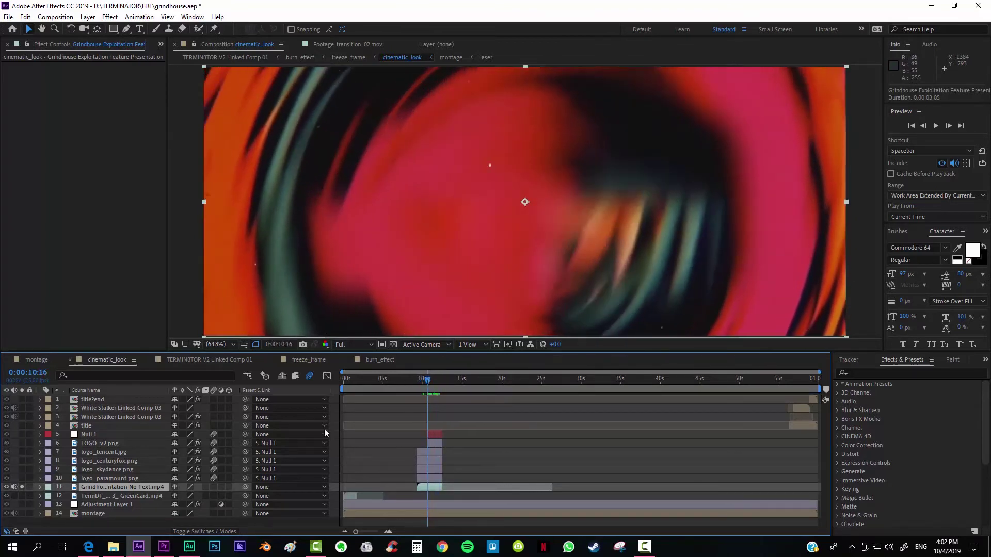
pyautogui.click(22, 487)
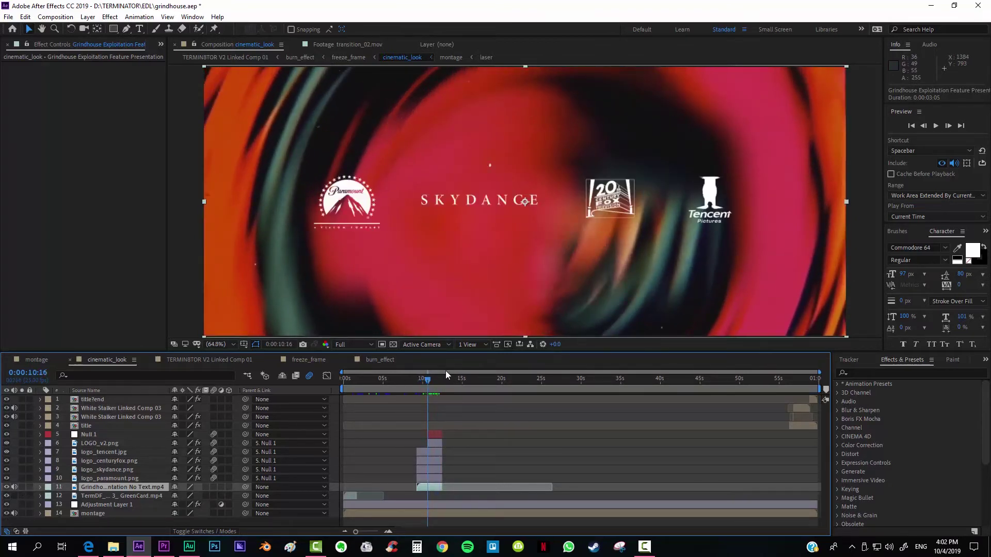
# View the studio logos at 0:00:10:02 and the Thunder Zebra logo at 0:00:11:18.
pyautogui.moveTo(427, 380); pyautogui.dragTo(422, 380)
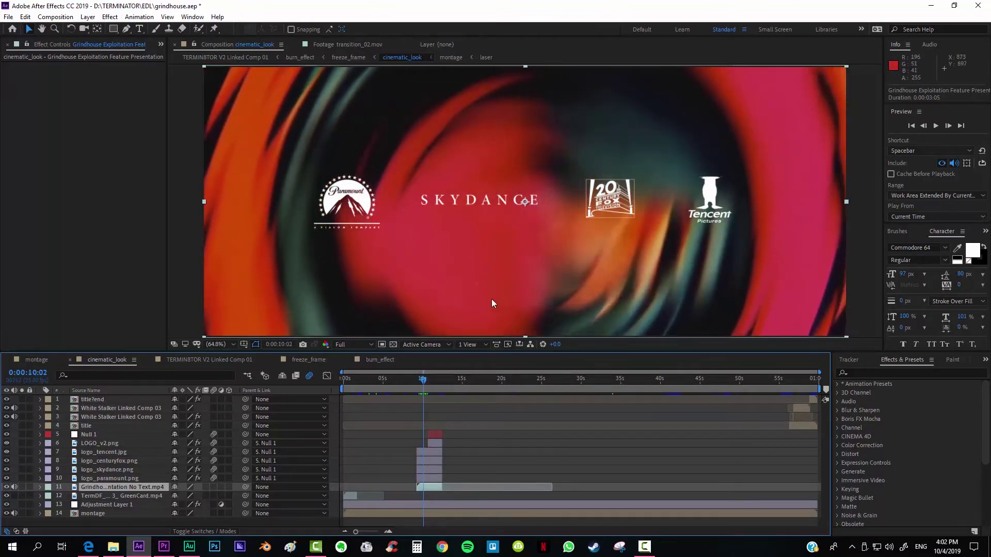
pyautogui.click(435, 380)
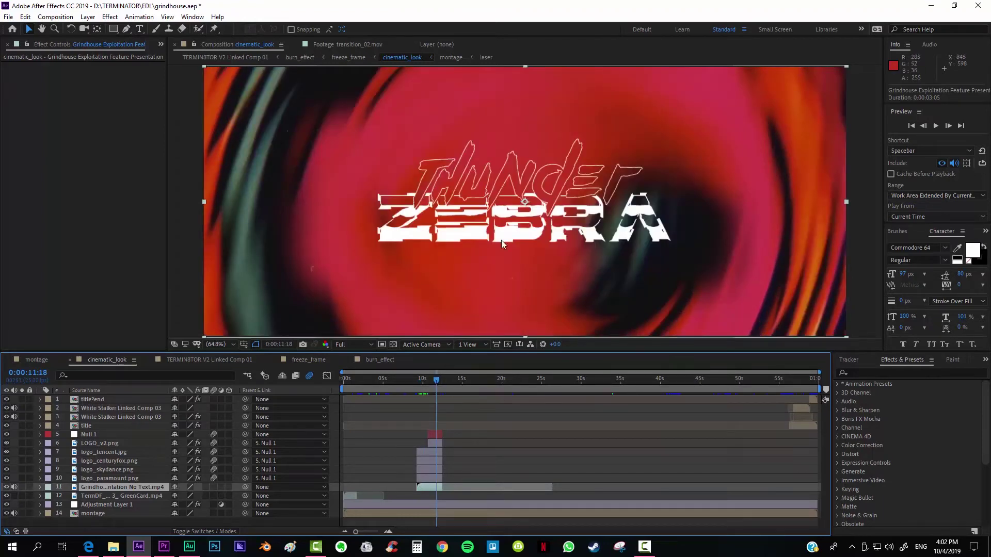
# View the end titles from the Terminator 6 title at 0:00:56:12 to the closing credits at 0:00:59:09.
pyautogui.click(790, 378)
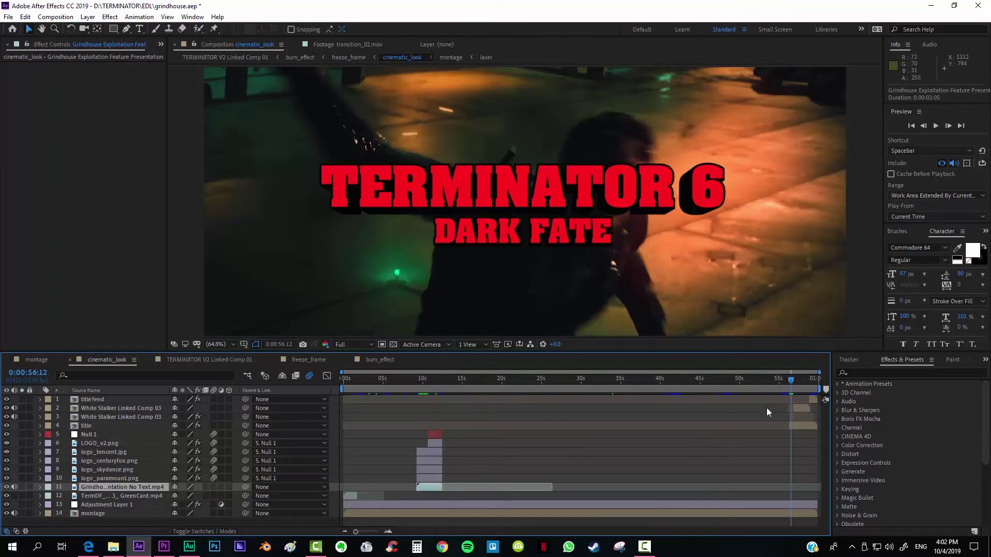
pyautogui.moveTo(795, 385); pyautogui.dragTo(801, 382)
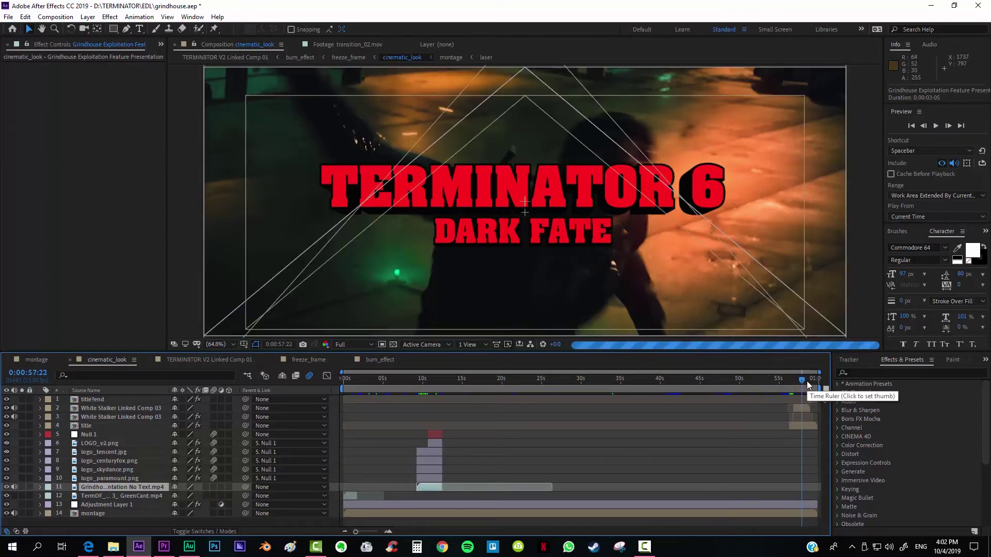
pyautogui.click(809, 382)
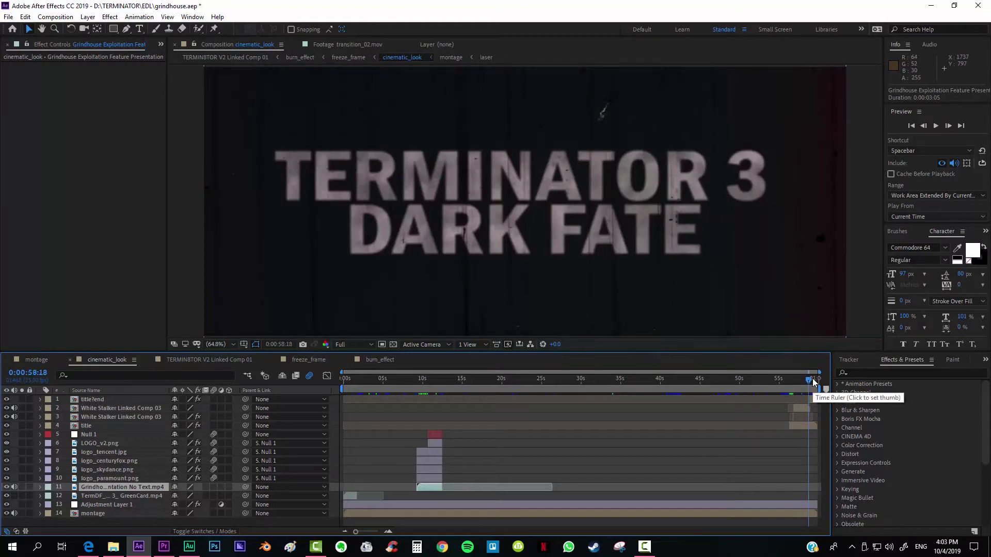
pyautogui.click(790, 380)
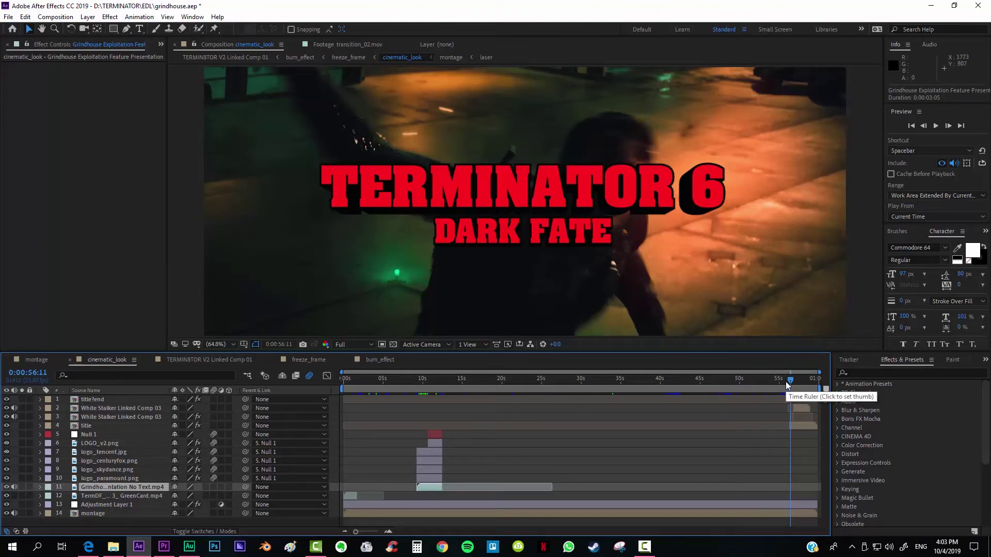
pyautogui.moveTo(788, 385); pyautogui.dragTo(793, 384)
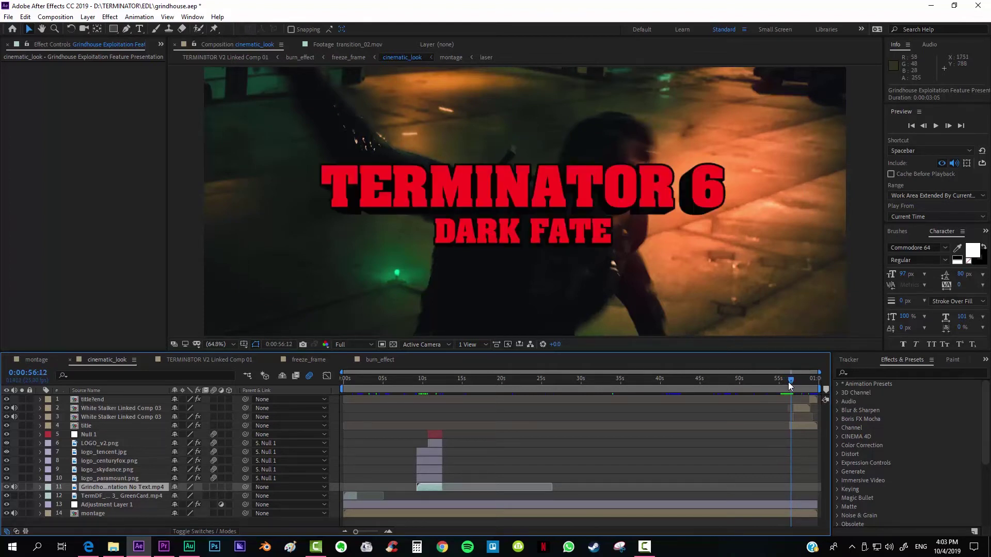
pyautogui.moveTo(793, 385); pyautogui.dragTo(793, 384)
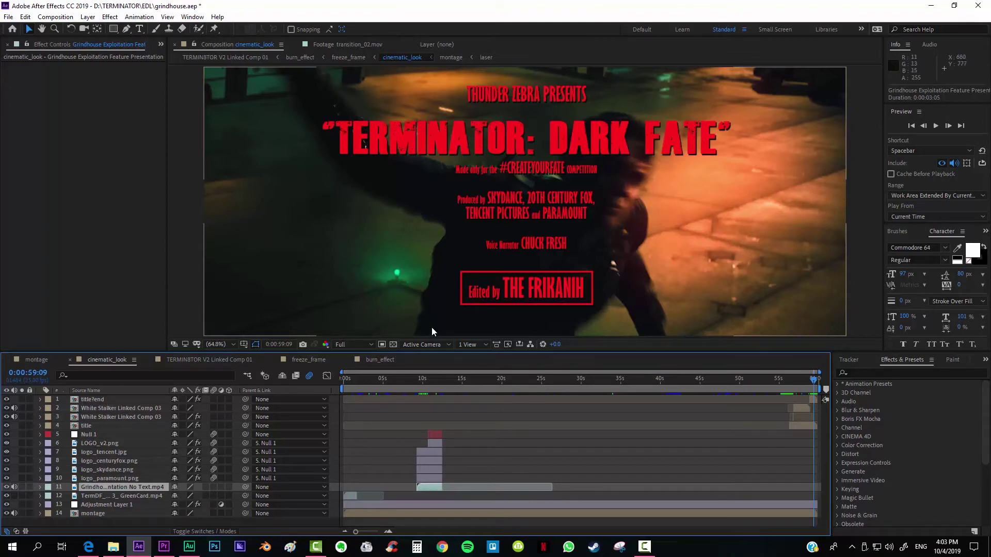
# Open the TERMIN8TOR V2 Linked Comp 01 composition and look through its layer stack.
pyautogui.click(197, 361)
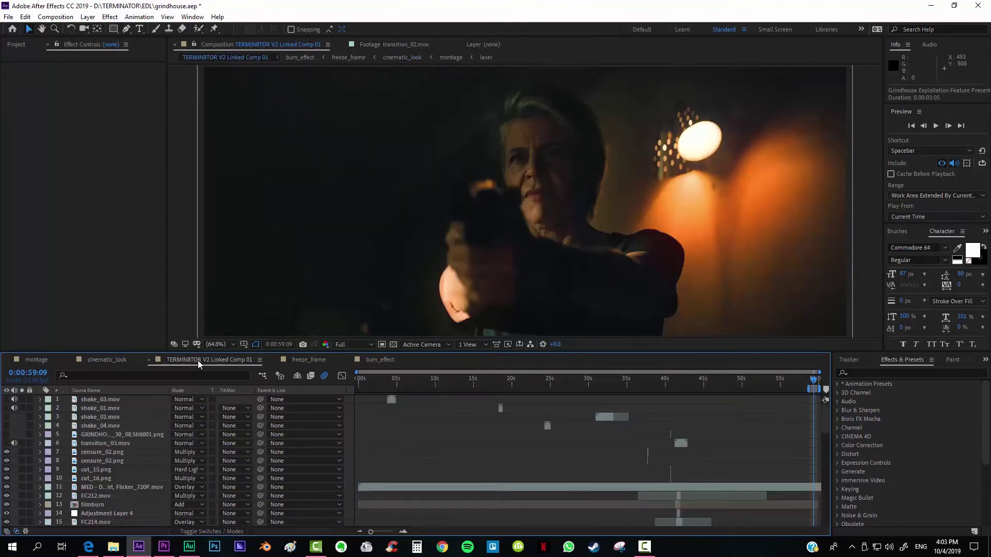
pyautogui.scroll(-9, 501, 431)
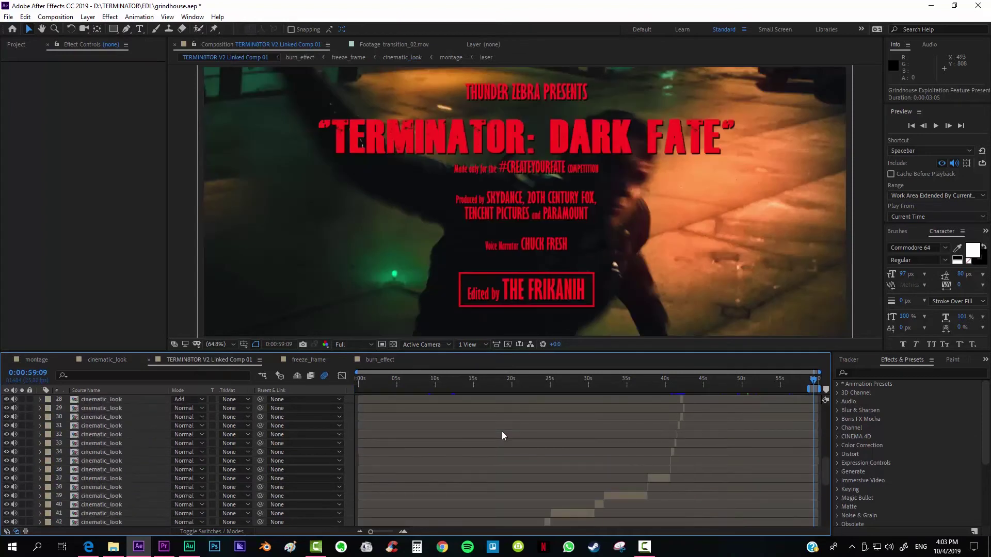
pyautogui.scroll(-7, 587, 430)
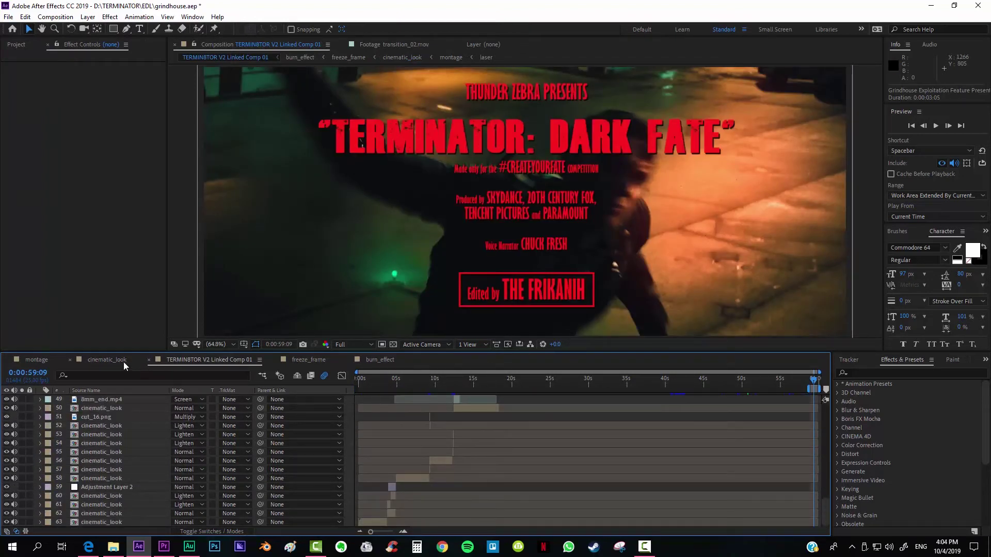
# Compare the closing credits frame at 200% in cinematic_look with the same area in TERMIN8TOR V2 Linked Comp 01.
pyautogui.click(108, 359)
pyautogui.scroll(4, 760, 224)
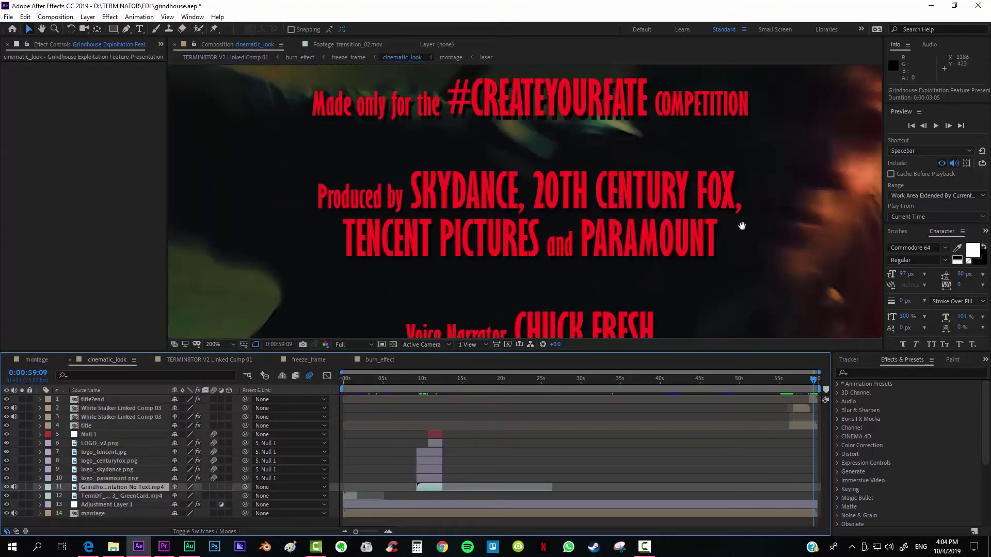
pyautogui.moveTo(742, 226); pyautogui.dragTo(546, 231)
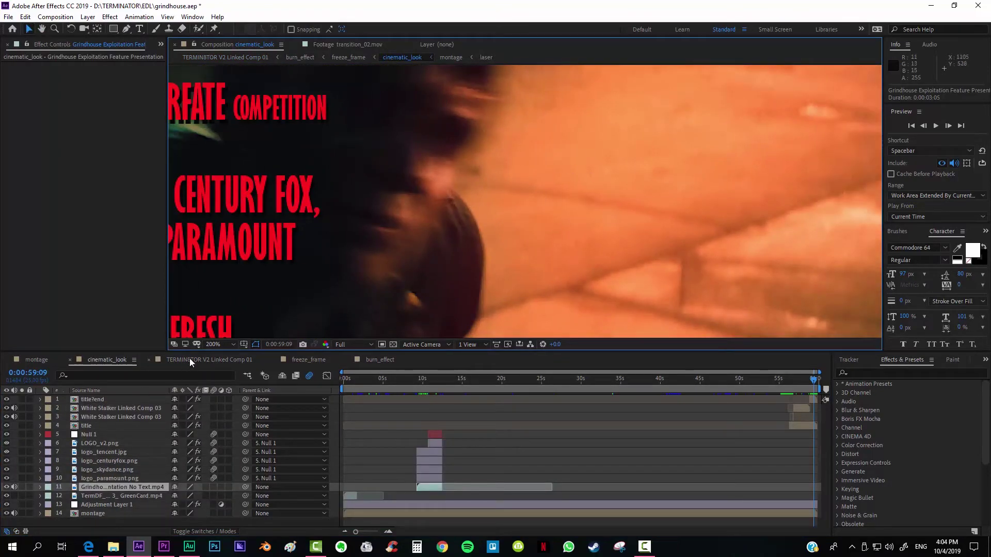
pyautogui.click(187, 360)
pyautogui.scroll(4, 695, 228)
pyautogui.moveTo(760, 211); pyautogui.dragTo(547, 196)
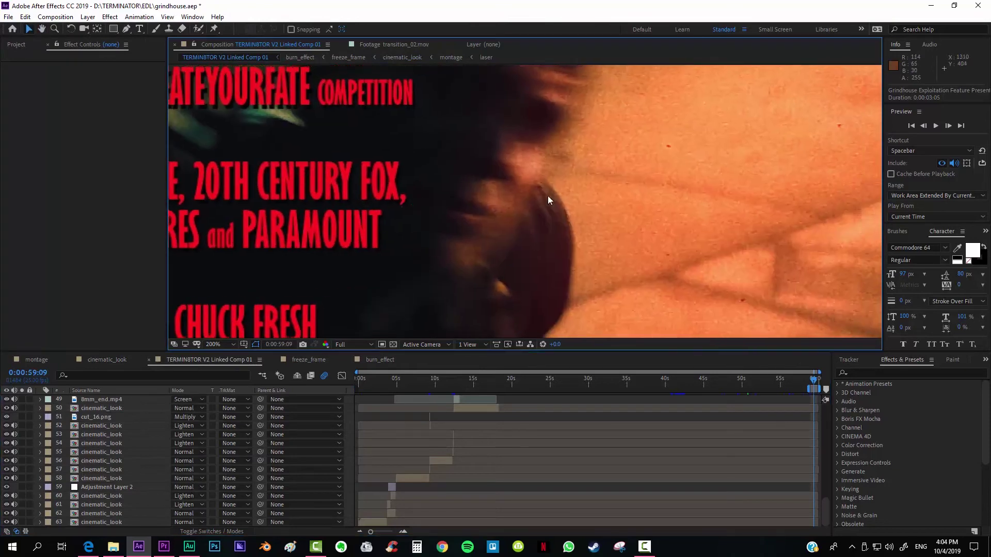
pyautogui.press('v')
# Select the MED - DIRTY Hair, Dirt, Flicker overlay on layer 11, toggle its visibility, and examine the credits frame up close.
pyautogui.scroll(10, 480, 458)
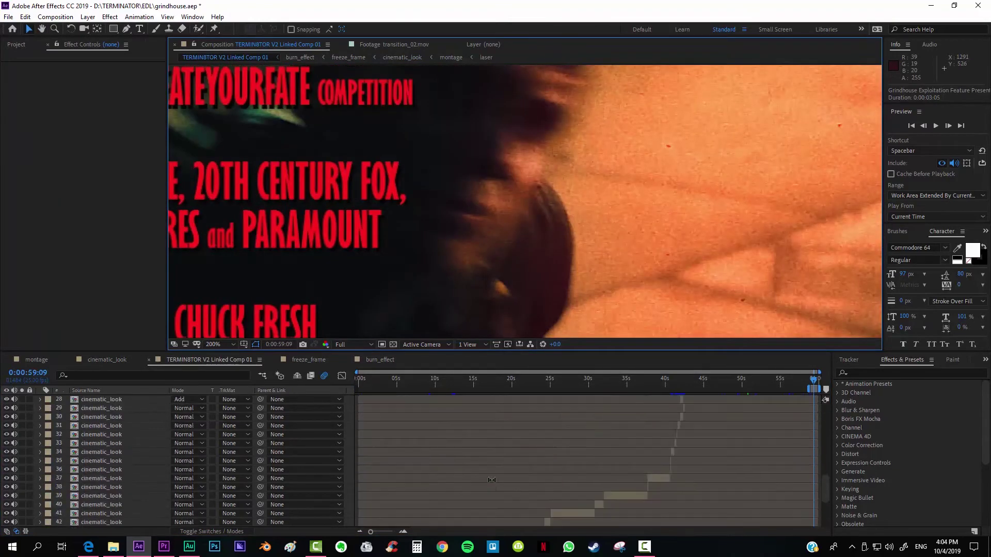
pyautogui.click(497, 408)
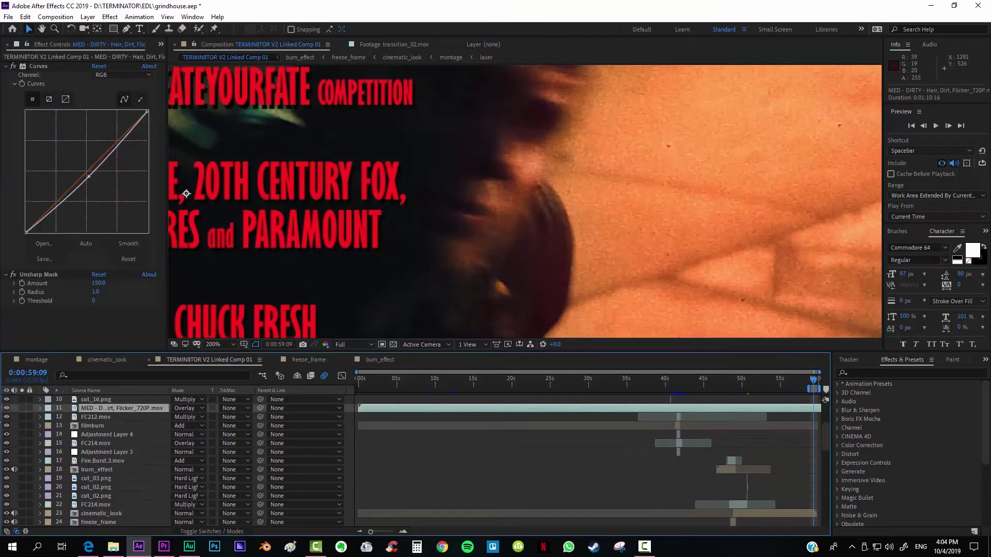
pyautogui.click(7, 409)
pyautogui.scroll(-2, 640, 201)
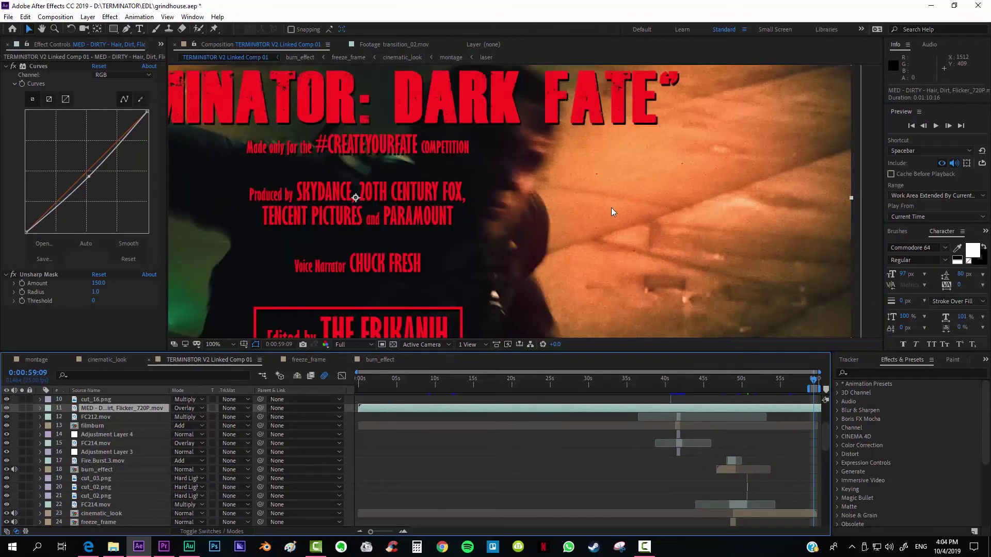
pyautogui.scroll(2, 447, 207)
pyautogui.scroll(-2, 494, 186)
pyautogui.hscroll(-3, 493, 186)
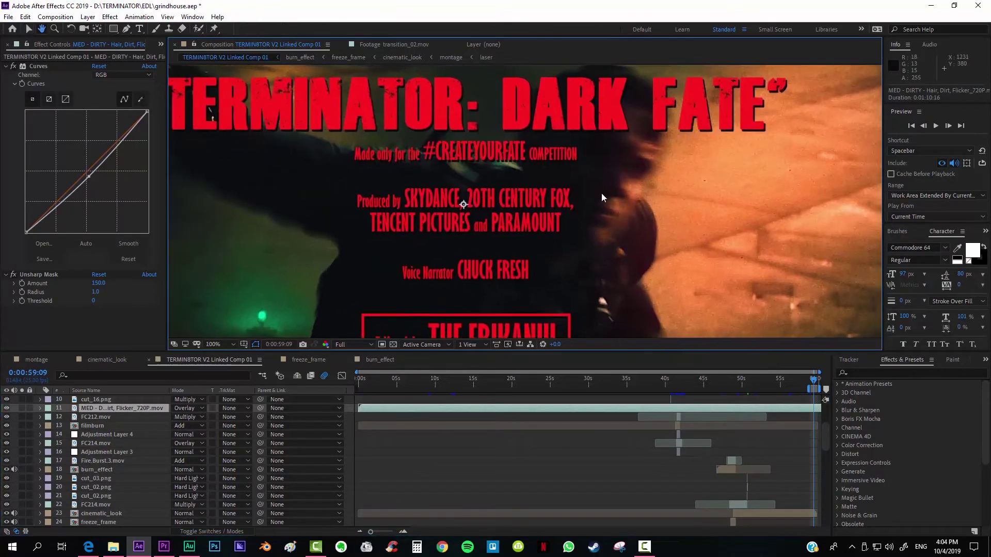
# Go to the first frame, fit the green rating card in the viewer, and examine its film texture up to 200%.
pyautogui.press('Home')
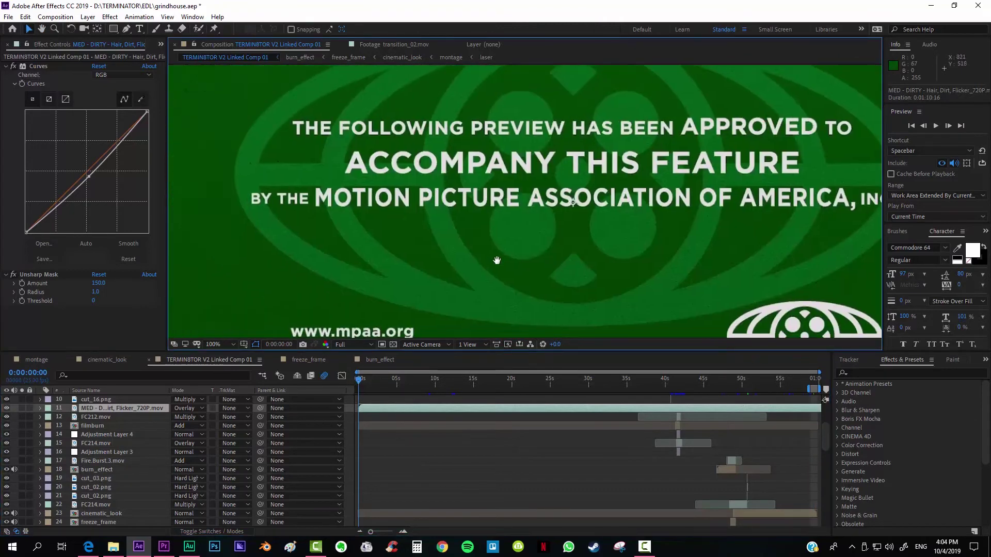
pyautogui.scroll(-2, 497, 260)
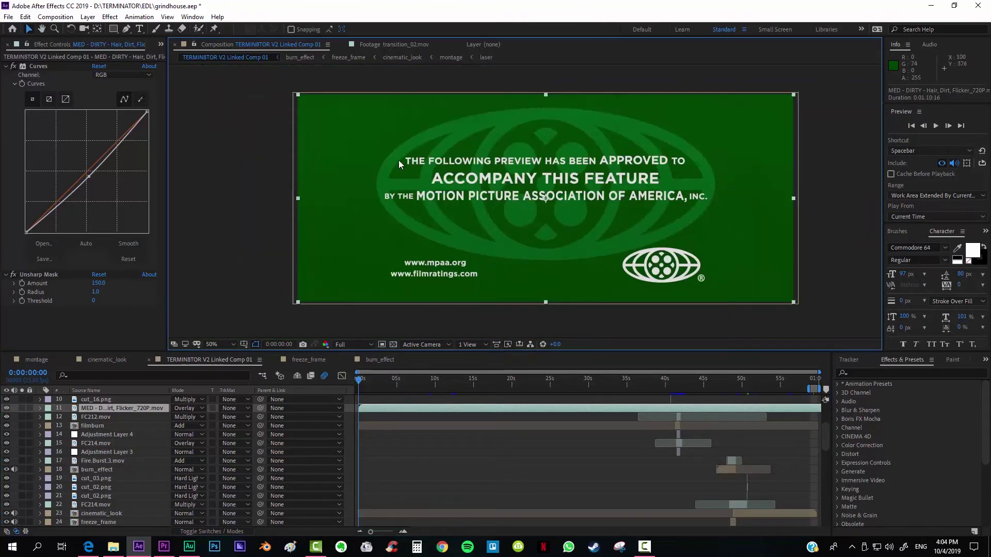
pyautogui.click(217, 345)
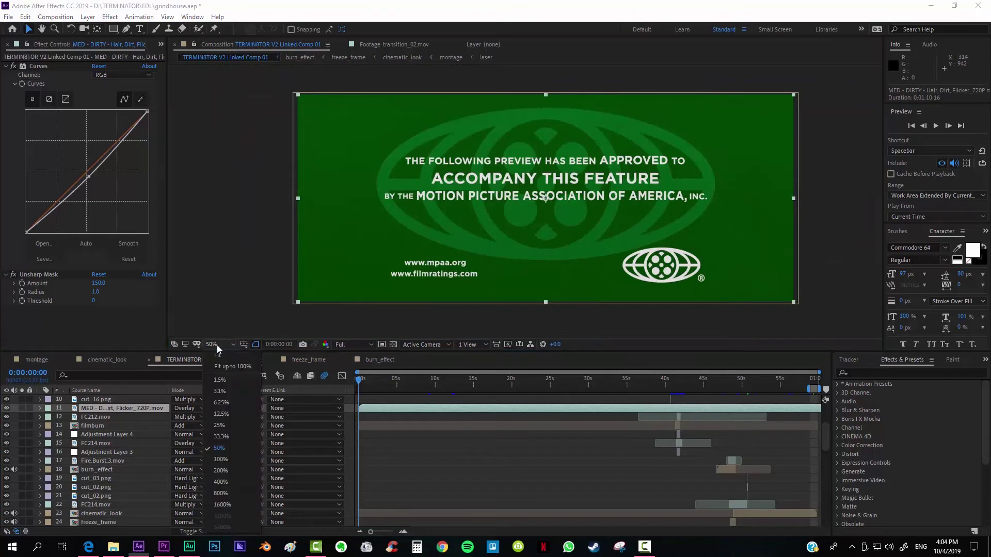
pyautogui.click(217, 354)
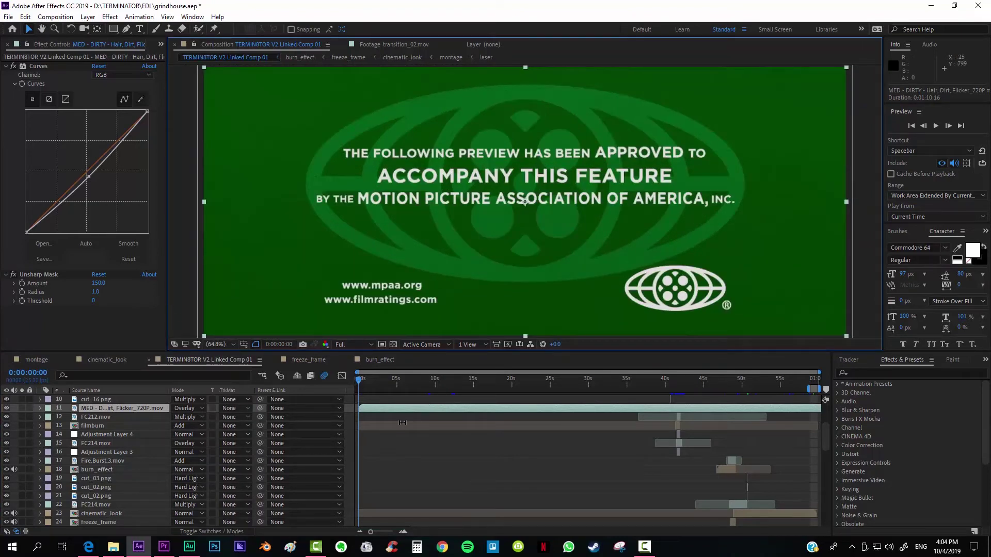
pyautogui.click(403, 421)
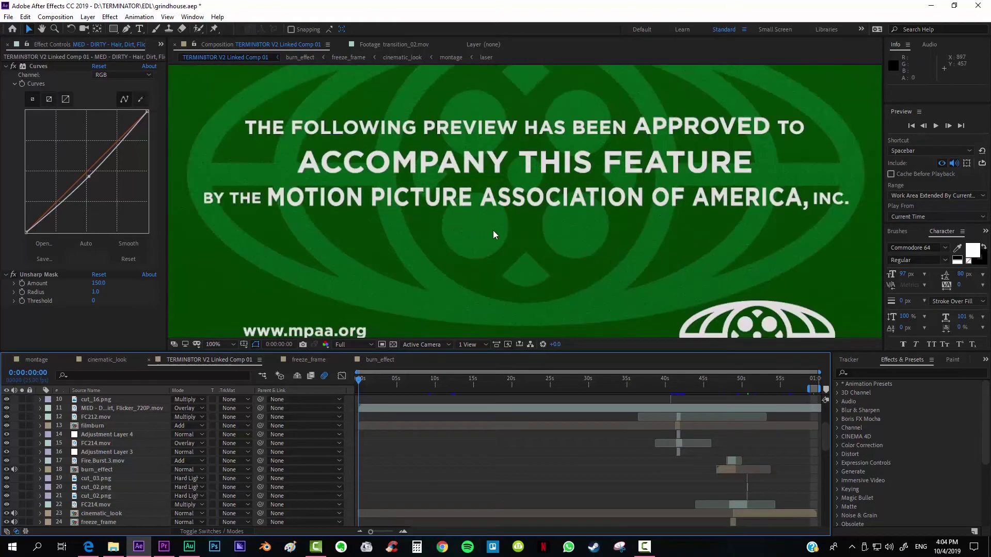
pyautogui.scroll(4, 493, 230)
pyautogui.scroll(-4, 448, 443)
# Reveal the Position expression wiggle(10,1) on the opening cinematic_look clip, layer 63, preview it from the start, and collapse the layer.
pyautogui.scroll(-9, 449, 460)
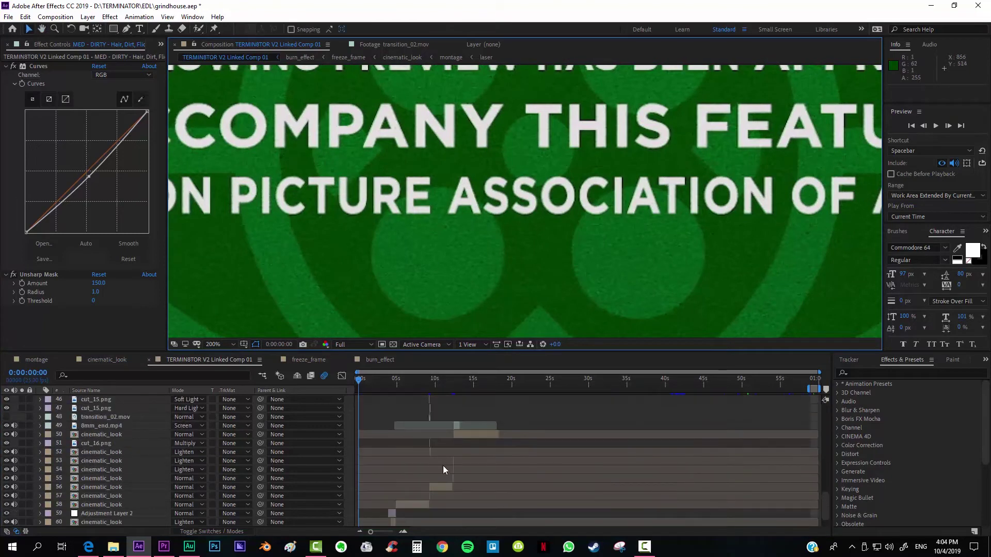
pyautogui.click(373, 522)
pyautogui.press('p')
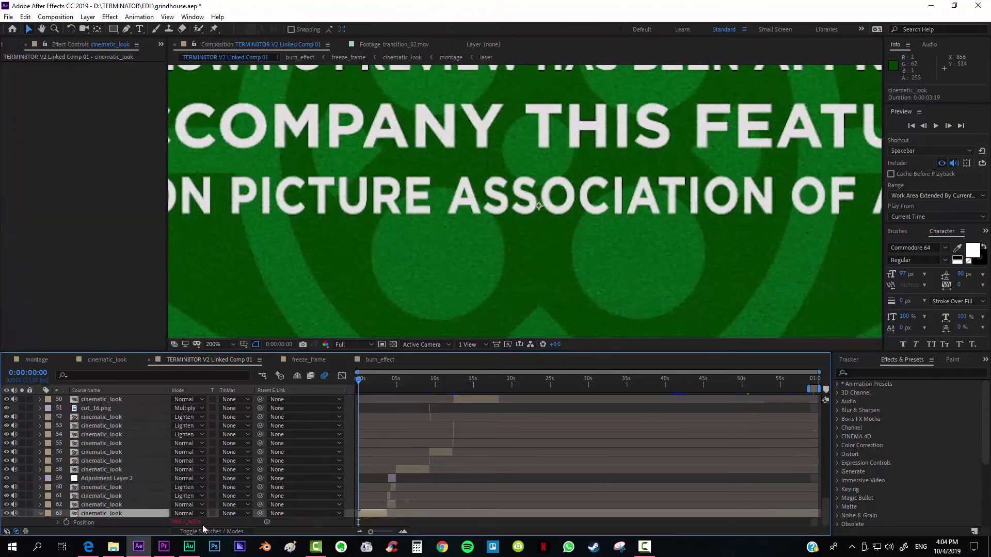
pyautogui.write('wiggle(10,1)')
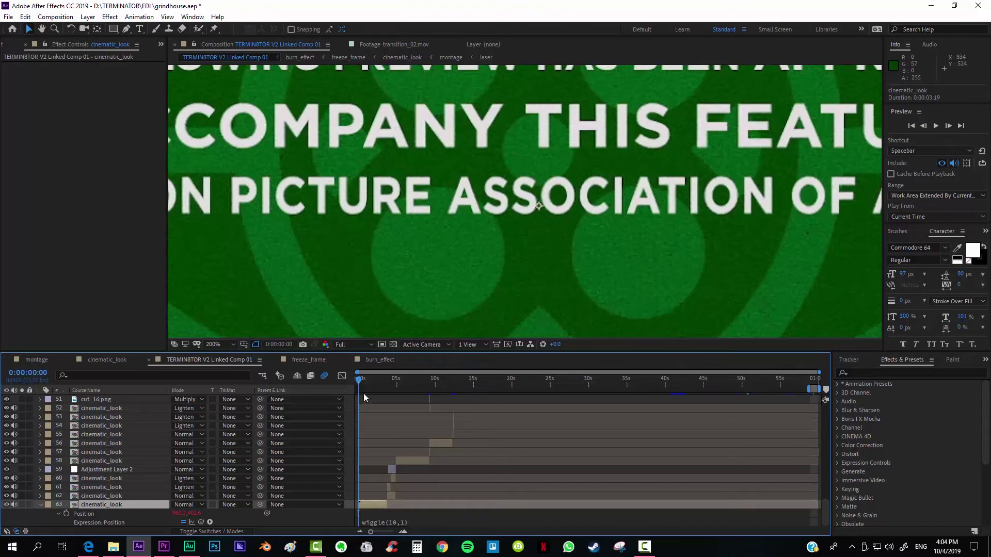
pyautogui.moveTo(360, 382)
pyautogui.mouseDown()
pyautogui.moveTo(379, 383)
pyautogui.moveTo(357, 383)
pyautogui.mouseUp()
pyautogui.click(41, 503)
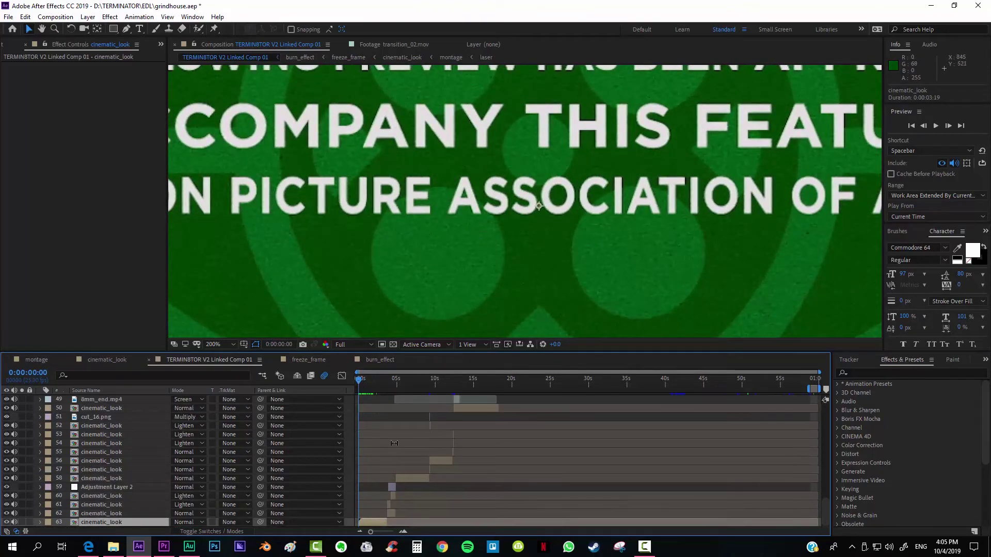
# Fit the frame in the viewer, enlarge the timeline scale, and view the doorway shot's transition from 0:00:03:23 to 0:00:04:21.
pyautogui.scroll(9, 429, 480)
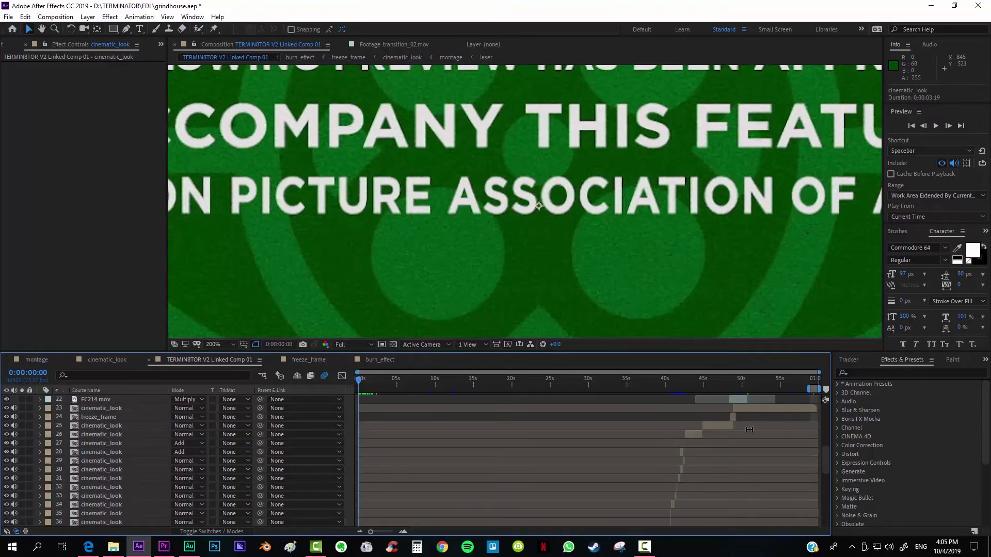
pyautogui.scroll(-9, 749, 430)
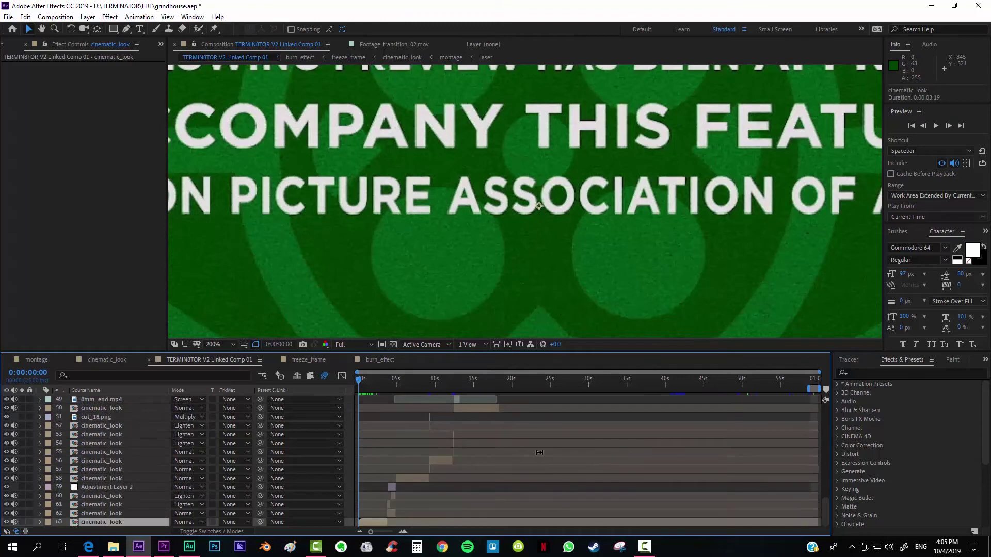
pyautogui.click(216, 344)
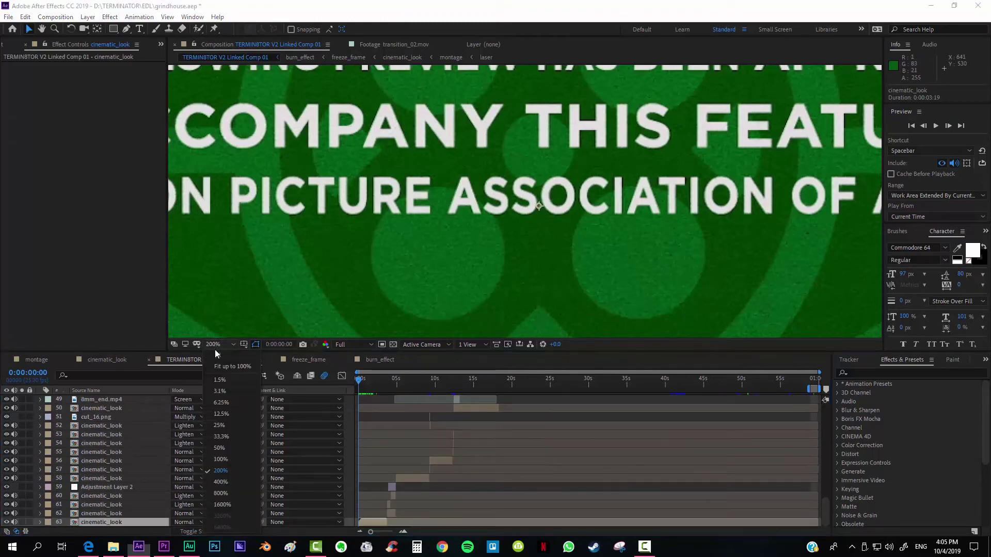
pyautogui.click(222, 356)
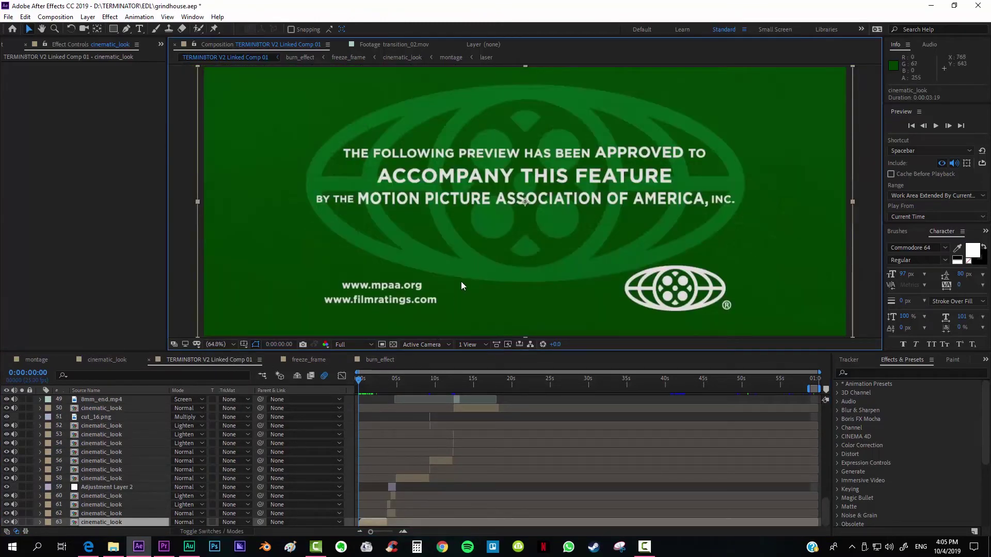
pyautogui.moveTo(382, 383); pyautogui.dragTo(390, 386)
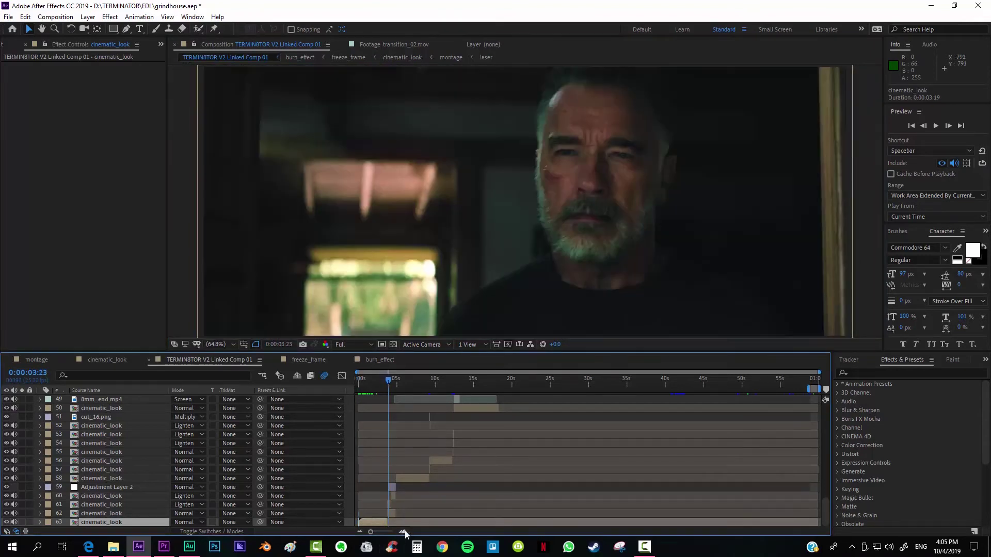
pyautogui.click(403, 532)
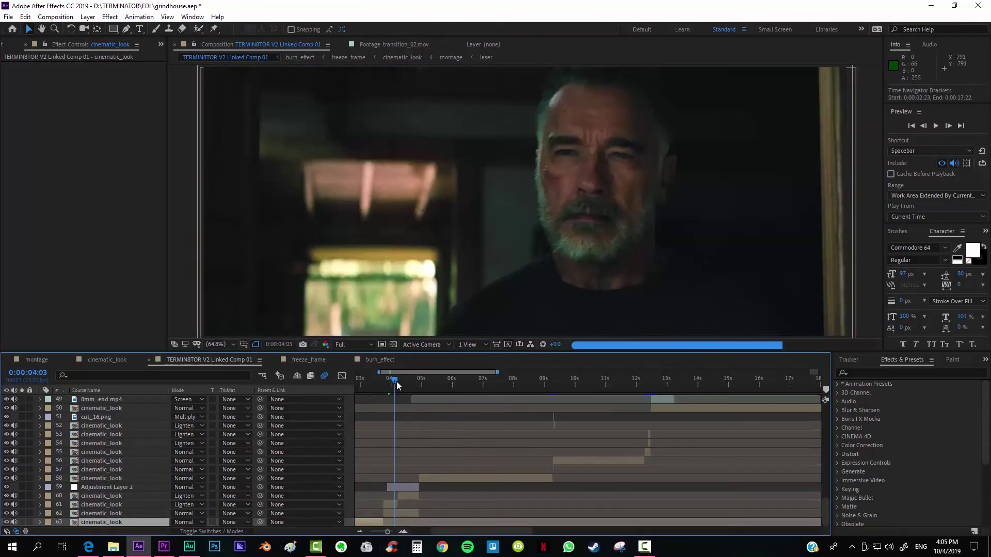
pyautogui.click(402, 379)
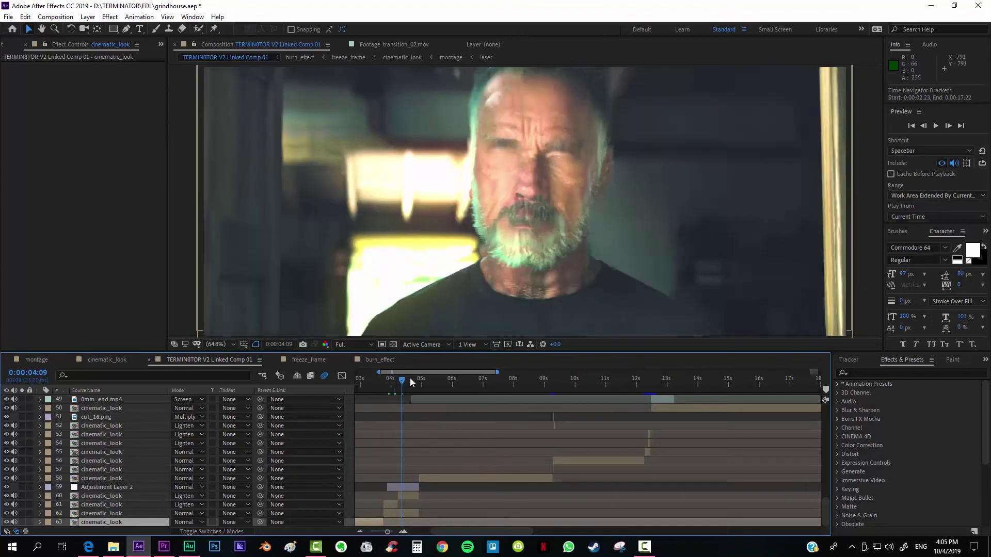
pyautogui.click(417, 379)
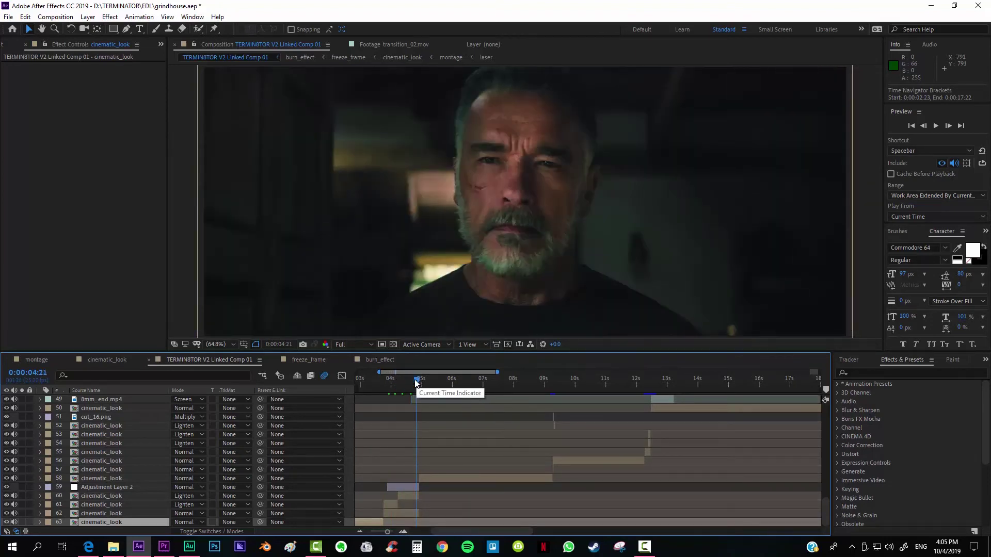
# Compare the frames between 0:00:09:05 and 0:00:09:09 to examine the film-damage cut from the forest shot to the studio logos.
pyautogui.click(551, 383)
pyautogui.press('pageup')
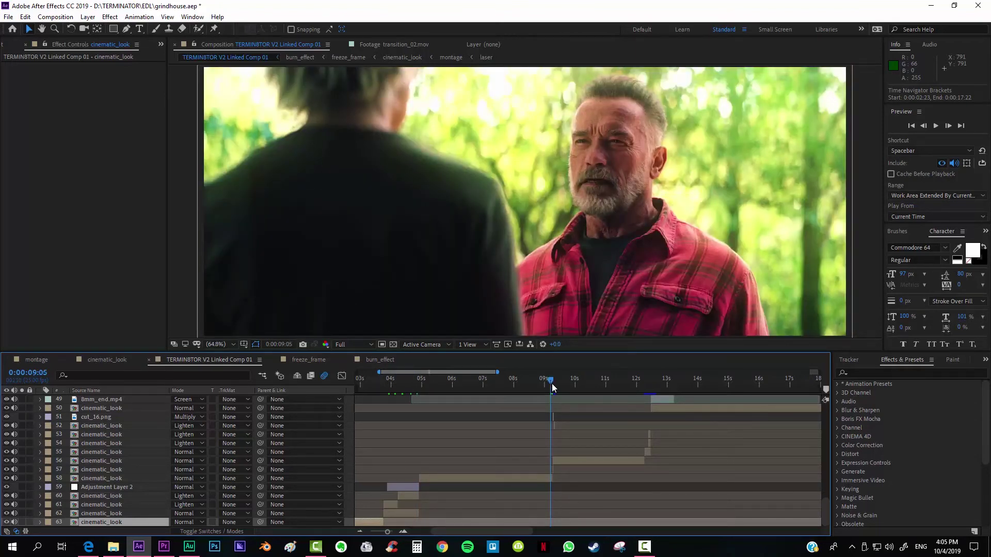
pyautogui.press('pagedown')
pyautogui.press('pagedown')
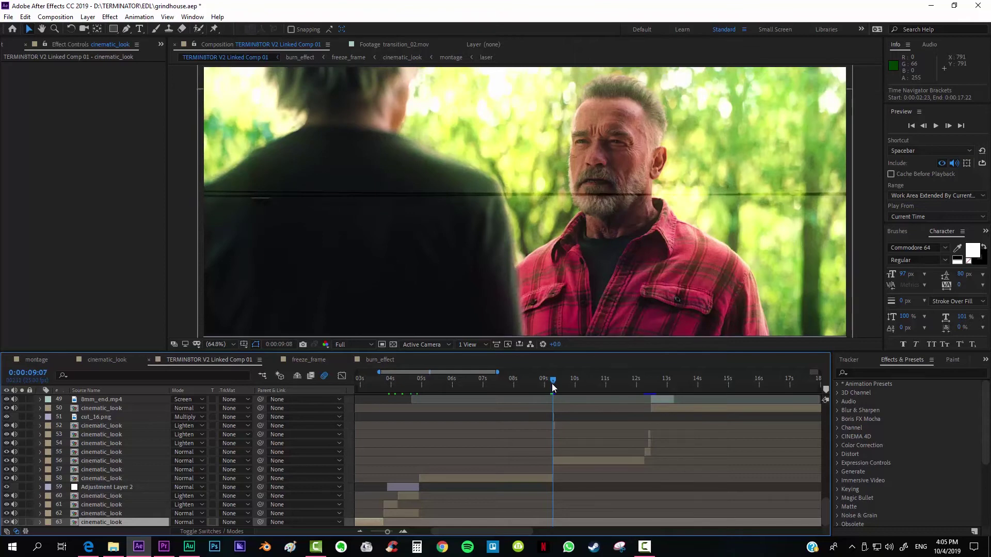
pyautogui.press('pageup')
pyautogui.press('pageup')
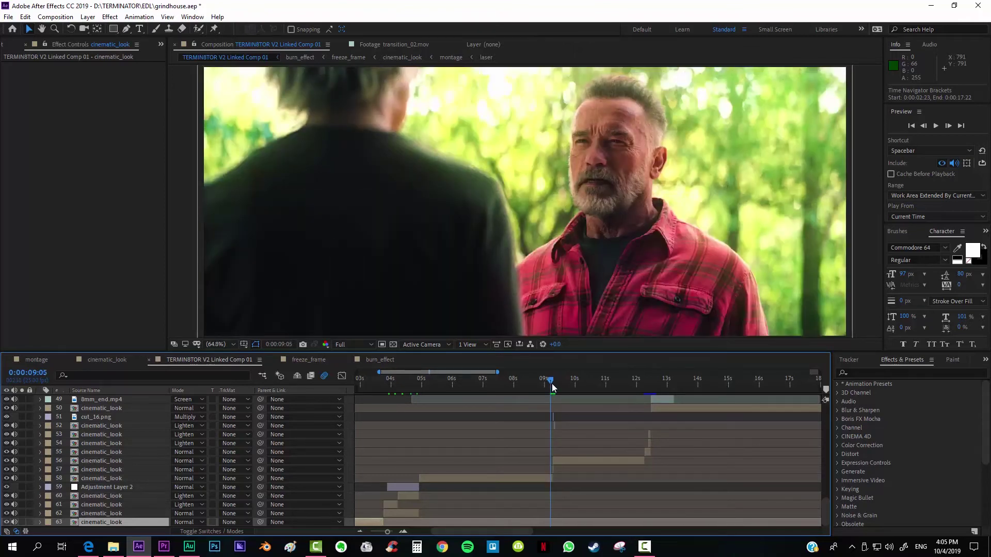
pyautogui.press('pagedown')
pyautogui.press('pagedown')
pyautogui.press('pagedown')
pyautogui.press('pagedown')
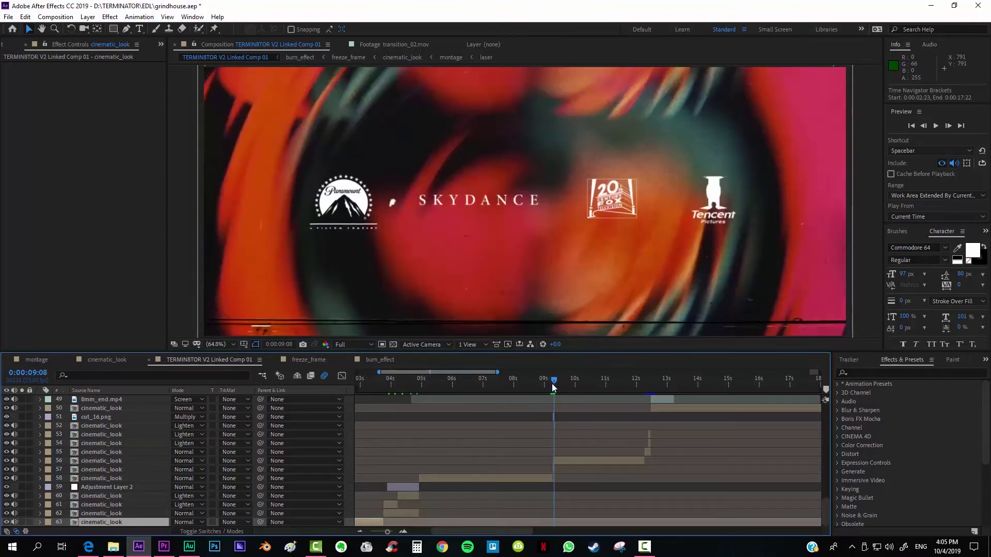
pyautogui.press('pageup')
pyautogui.press('pageup')
pyautogui.press('pageup')
pyautogui.press('pageup')
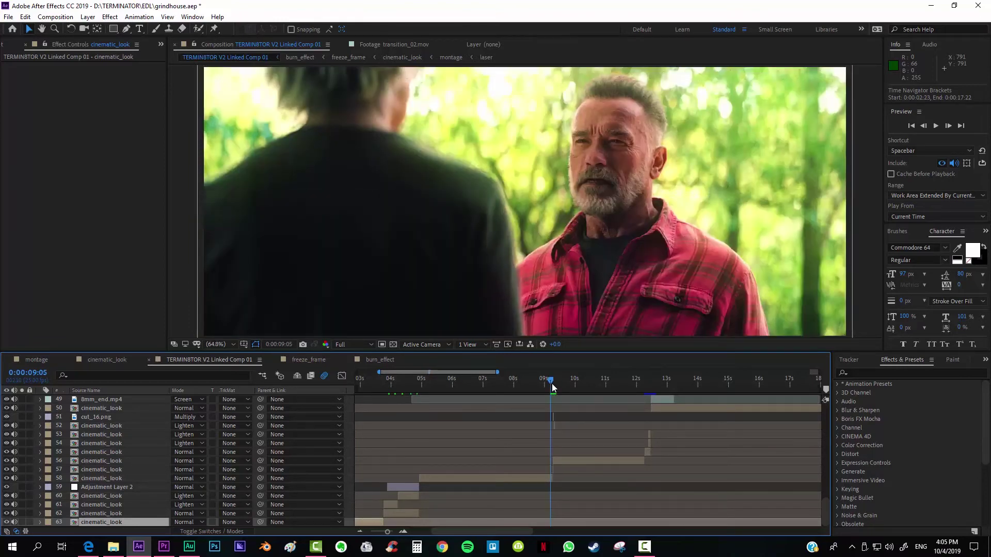
pyautogui.press('pagedown')
pyautogui.press('pagedown')
pyautogui.press('pagedown')
pyautogui.press('pagedown')
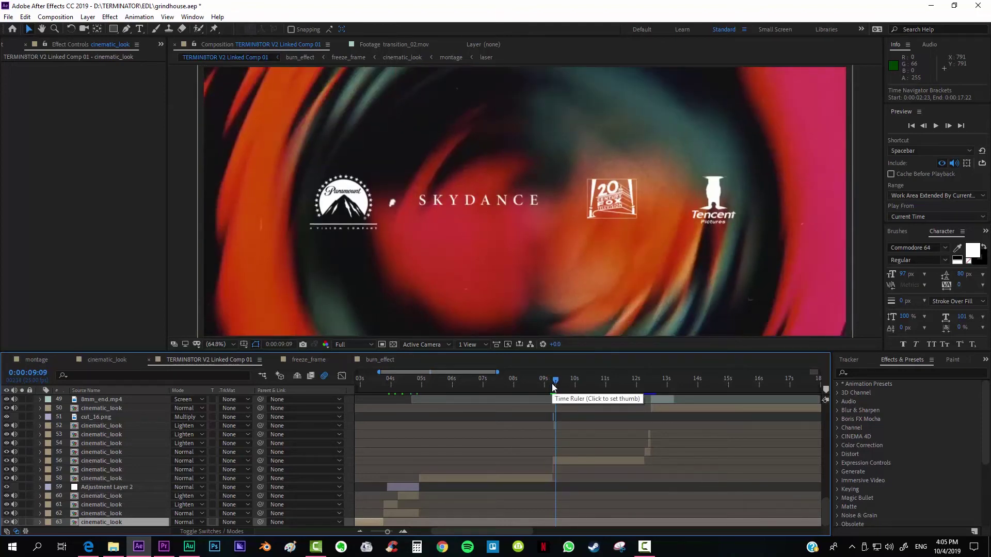
pyautogui.press('pageup')
pyautogui.press('pageup')
pyautogui.press('pageup')
pyautogui.press('pageup')
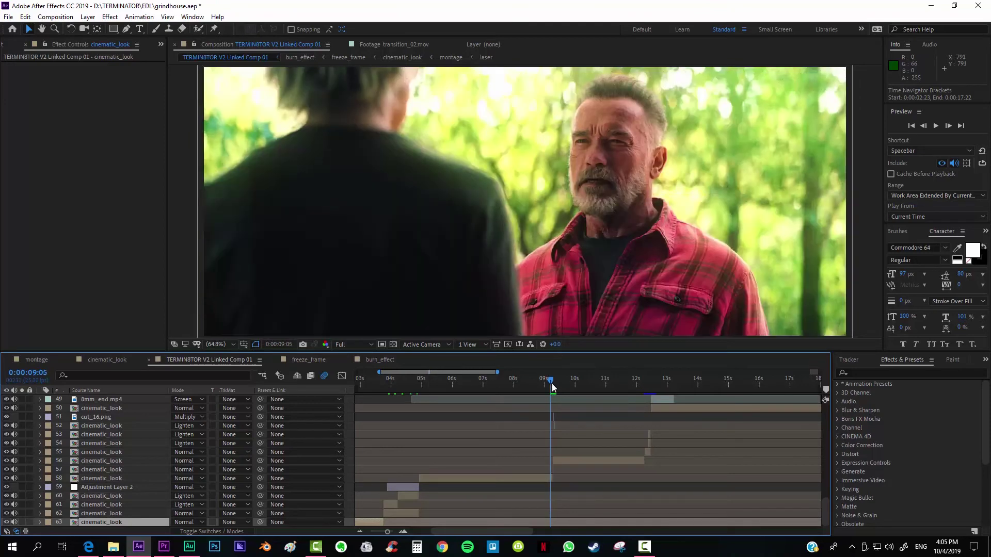
pyautogui.press('pagedown')
pyautogui.press('pagedown')
pyautogui.press('pagedown')
pyautogui.press('pagedown')
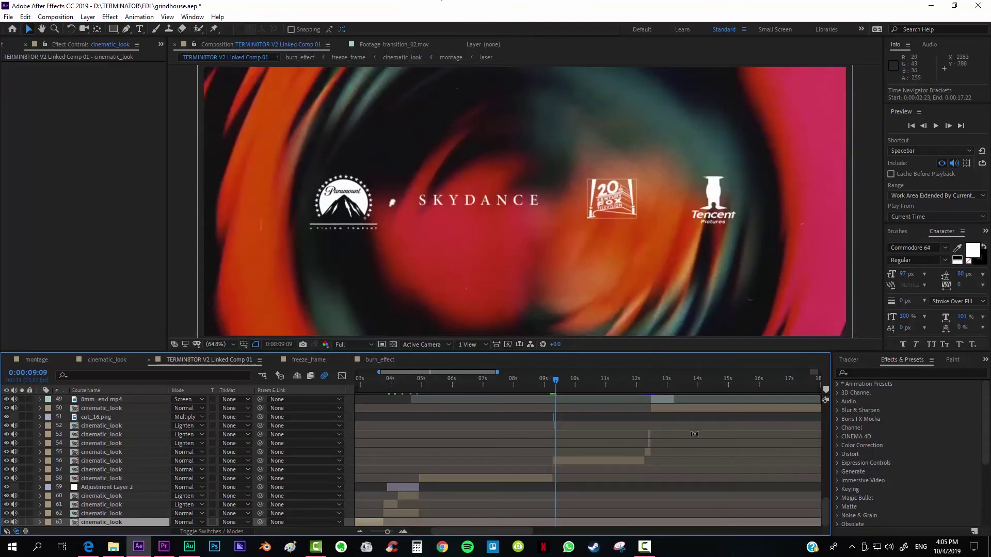
# Examine frame by frame the film-burn transition from the fence fight to the bridge shot, from 0:00:41:01 to 0:00:42:13.
pyautogui.scroll(4, 692, 439)
pyautogui.moveTo(509, 535); pyautogui.dragTo(686, 501)
pyautogui.scroll(4, 657, 463)
pyautogui.click(639, 384)
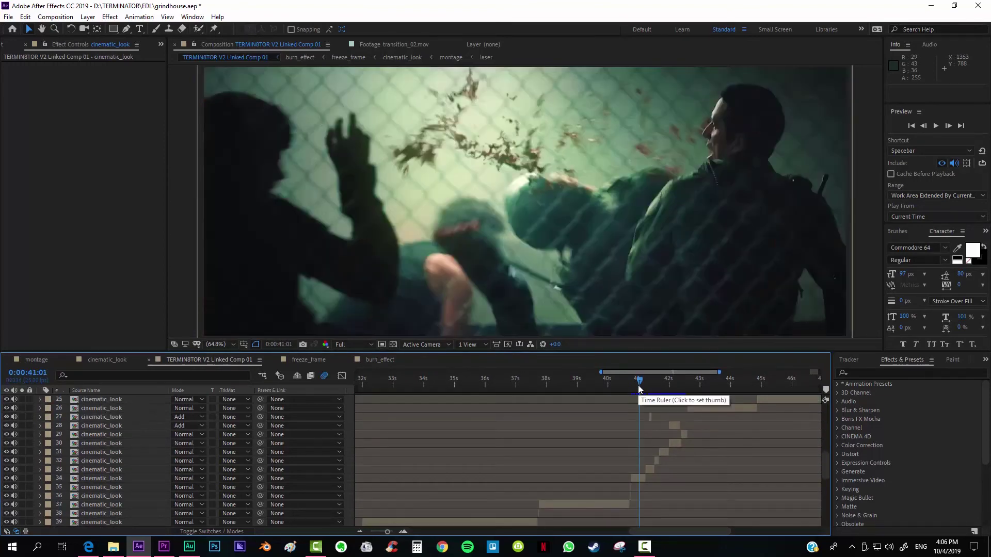
pyautogui.press('pagedown')
pyautogui.press('pagedown')
pyautogui.press('pagedown')
pyautogui.press('pagedown')
pyautogui.press('pagedown')
pyautogui.press('pagedown')
pyautogui.press('pagedown')
pyautogui.press('pagedown')
pyautogui.press('pagedown')
pyautogui.press('pagedown')
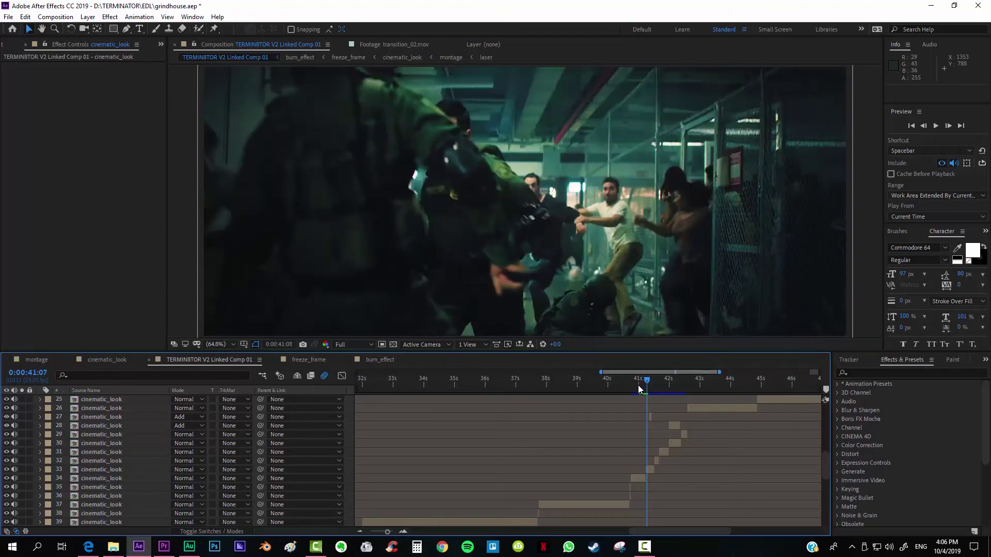
pyautogui.press('pagedown')
pyautogui.press('pagedown')
pyautogui.press('pagedown')
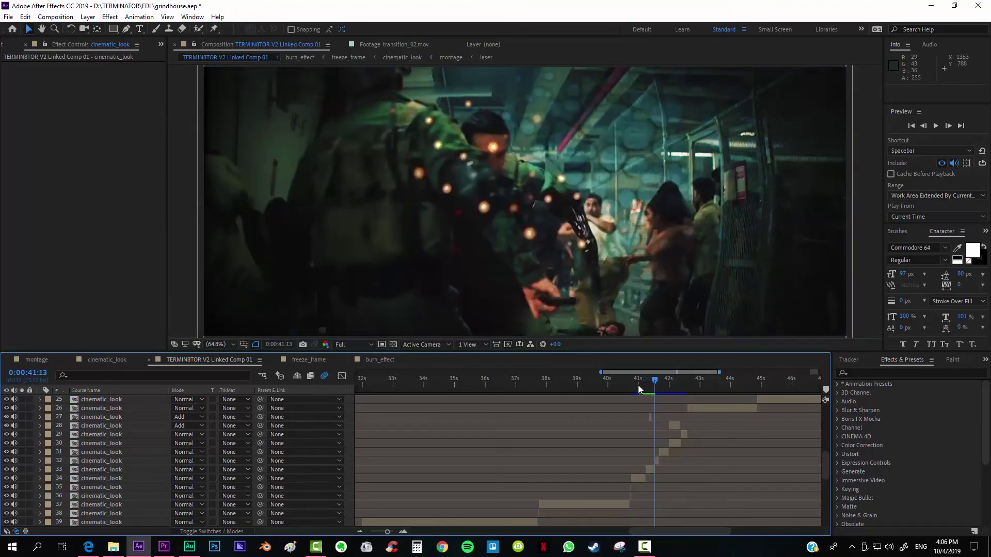
pyautogui.press('pagedown')
pyautogui.press('pagedown')
pyautogui.press('pagedown')
pyautogui.press('pagedown')
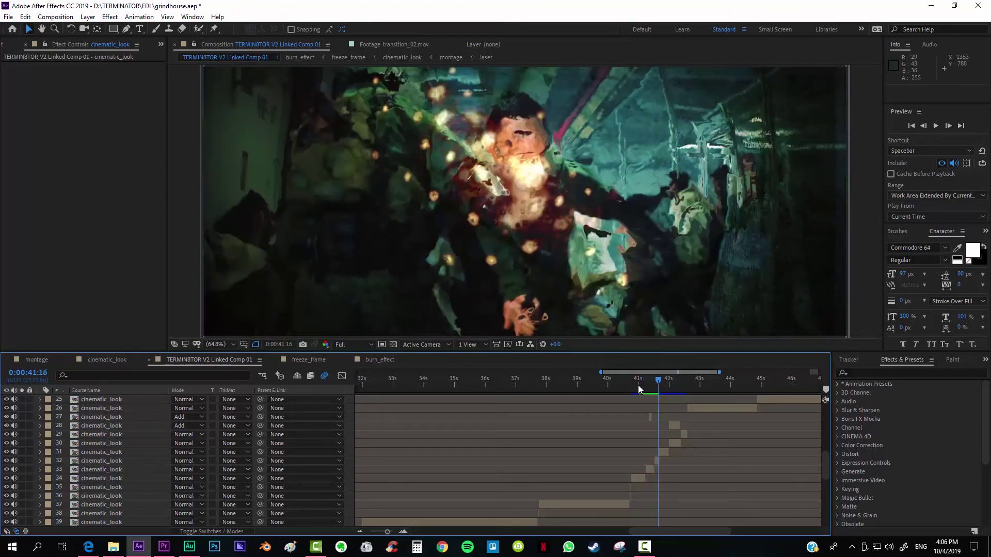
pyautogui.press('pagedown')
pyautogui.press('pagedown')
pyautogui.press('pagedown')
pyautogui.press('pagedown')
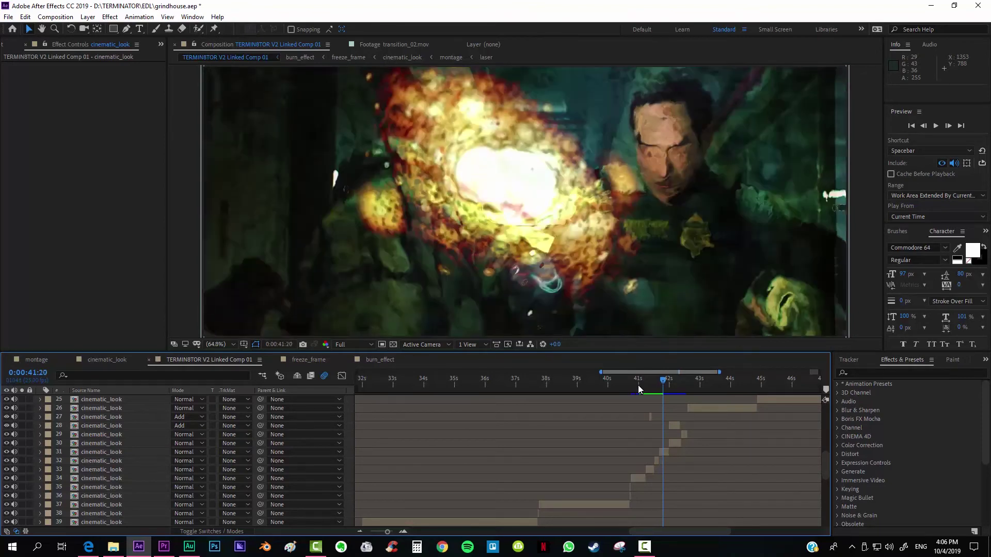
pyautogui.press('pagedown')
pyautogui.press('pagedown')
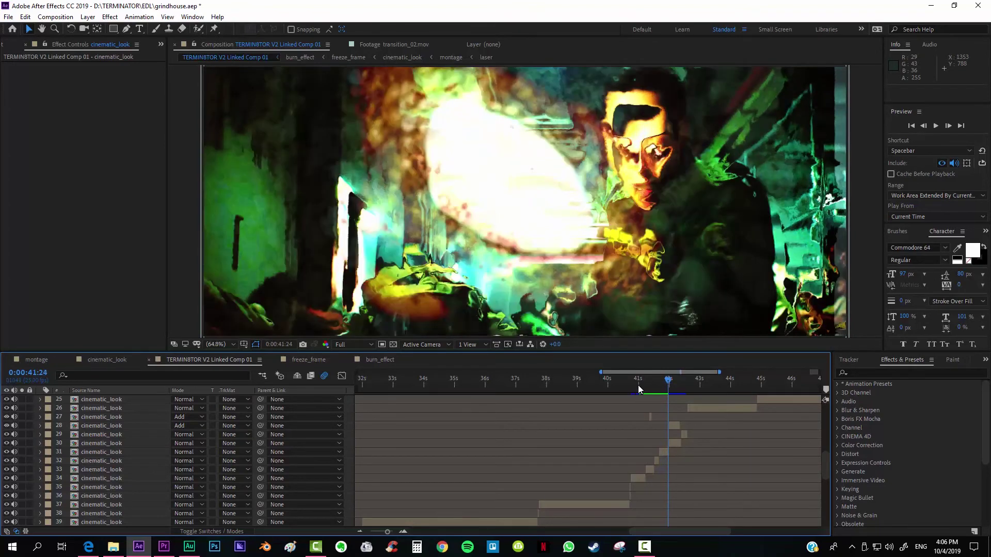
pyautogui.press('pagedown')
pyautogui.press('pagedown')
pyautogui.press('pagedown')
pyautogui.press('pagedown')
pyautogui.press('pagedown')
pyautogui.press('pagedown')
pyautogui.press('pagedown')
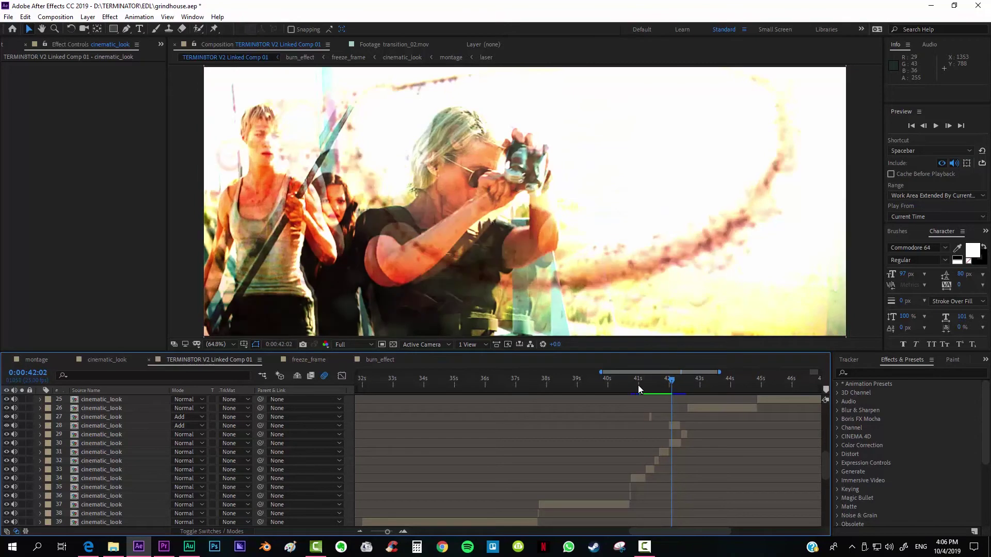
pyautogui.press('pagedown')
pyautogui.press('pagedown')
pyautogui.press('pagedown')
pyautogui.press('pagedown')
pyautogui.press('pagedown')
pyautogui.press('pagedown')
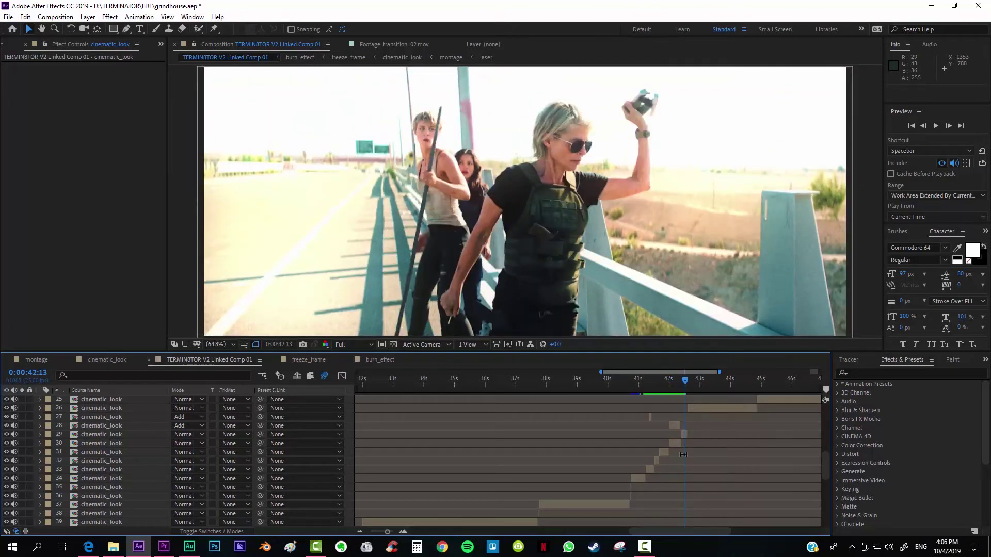
# Go to the dark profile shot at 0:00:48:04 and examine how the film burn spreads across it up to 0:00:48:11.
pyautogui.scroll(2, 690, 492)
pyautogui.moveTo(688, 530); pyautogui.dragTo(747, 527)
pyautogui.scroll(2, 572, 407)
pyautogui.click(590, 381)
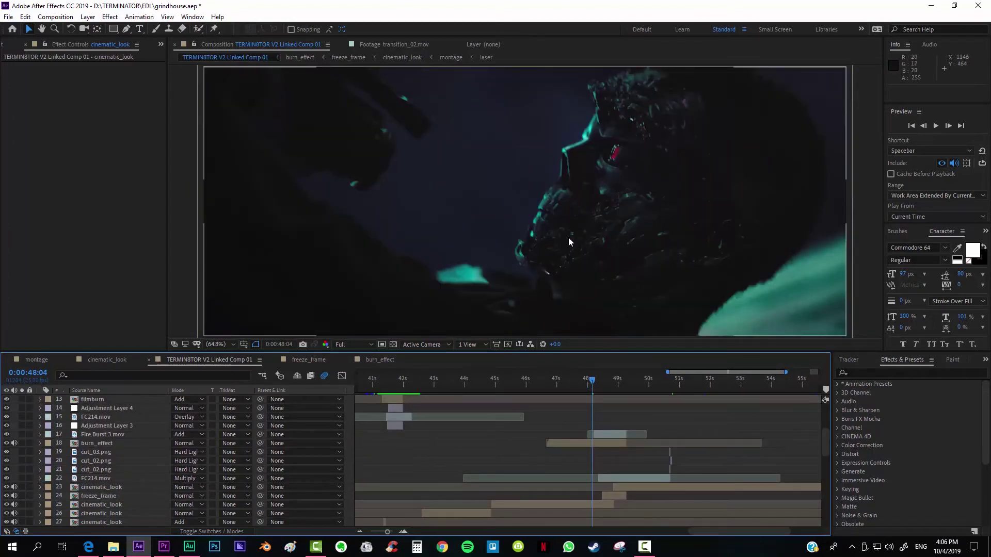
pyautogui.moveTo(593, 382); pyautogui.dragTo(597, 382)
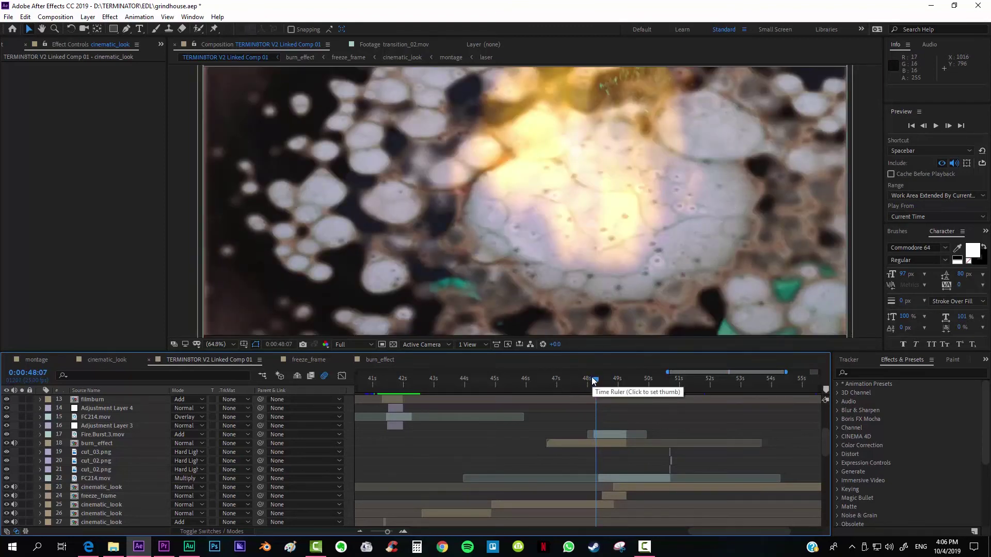
pyautogui.click(593, 381)
pyautogui.moveTo(593, 381); pyautogui.dragTo(596, 381)
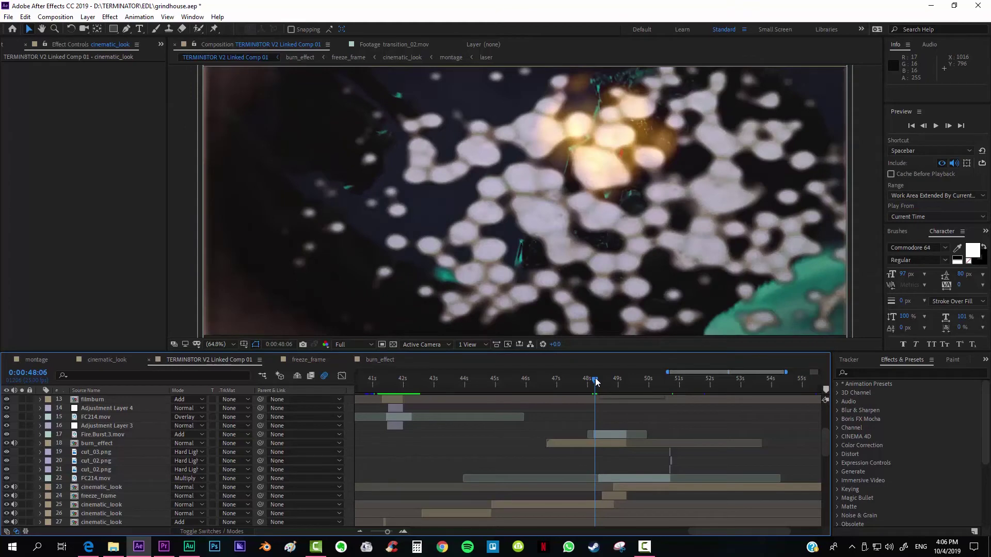
pyautogui.press('pageup')
pyautogui.press('pageup')
pyautogui.moveTo(596, 382); pyautogui.dragTo(597, 382)
pyautogui.press('pagedown')
pyautogui.press('pagedown')
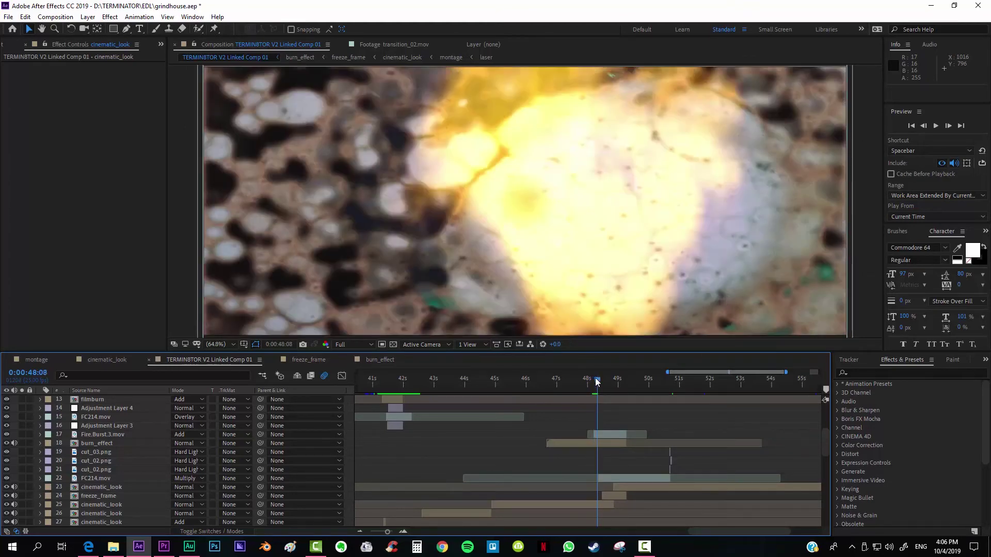
pyautogui.press('pagedown')
pyautogui.press('pagedown')
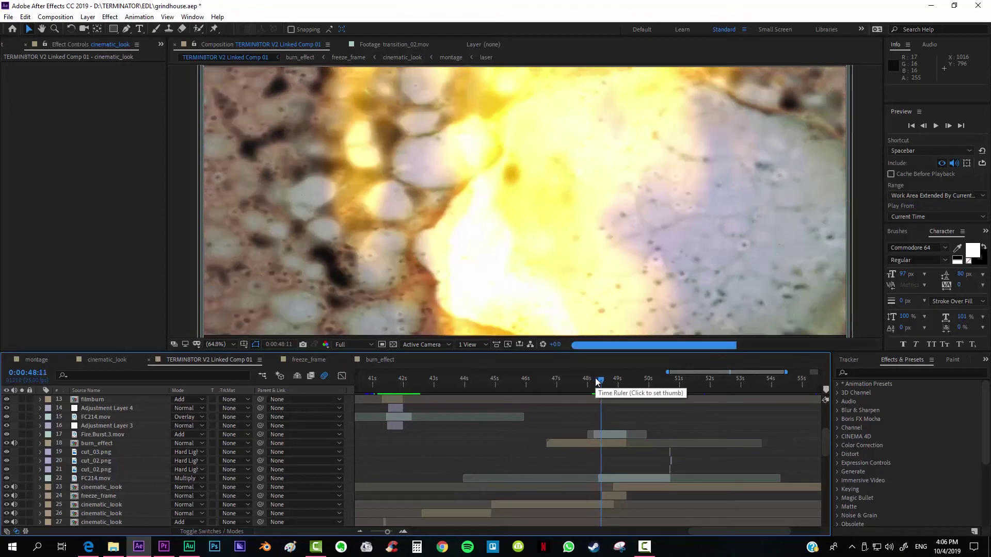
pyautogui.press('pageup')
pyautogui.press('pageup')
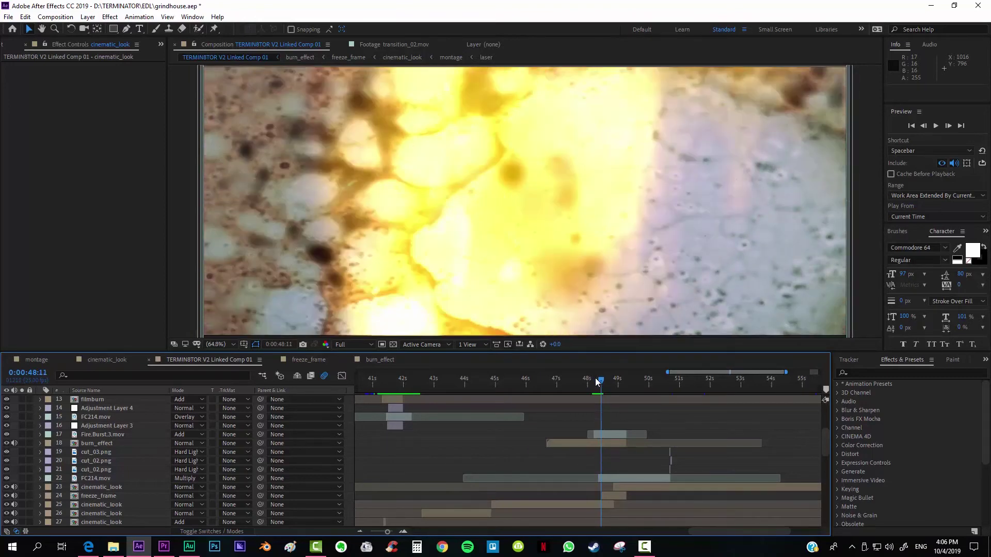
# Open the freeze_frame composition, go to 0:00:01:13, and inspect the time-remapped cinematic_look clip on layer 1.
pyautogui.click(320, 360)
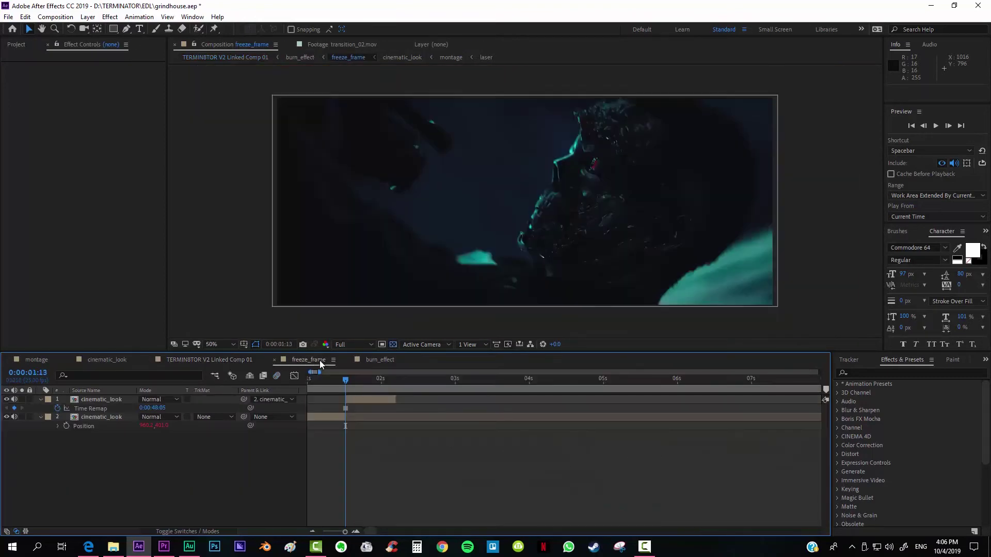
pyautogui.moveTo(334, 386); pyautogui.dragTo(425, 383)
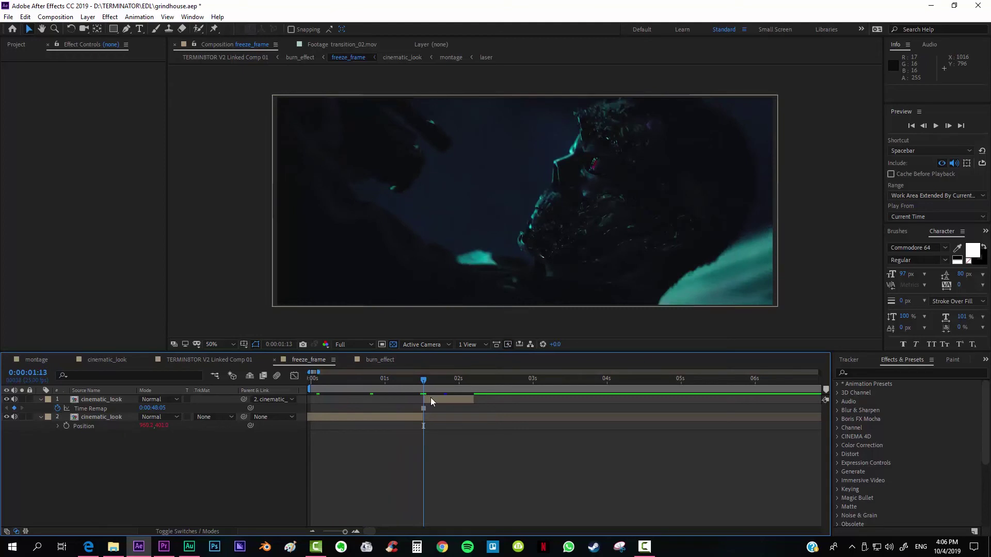
pyautogui.click(431, 398)
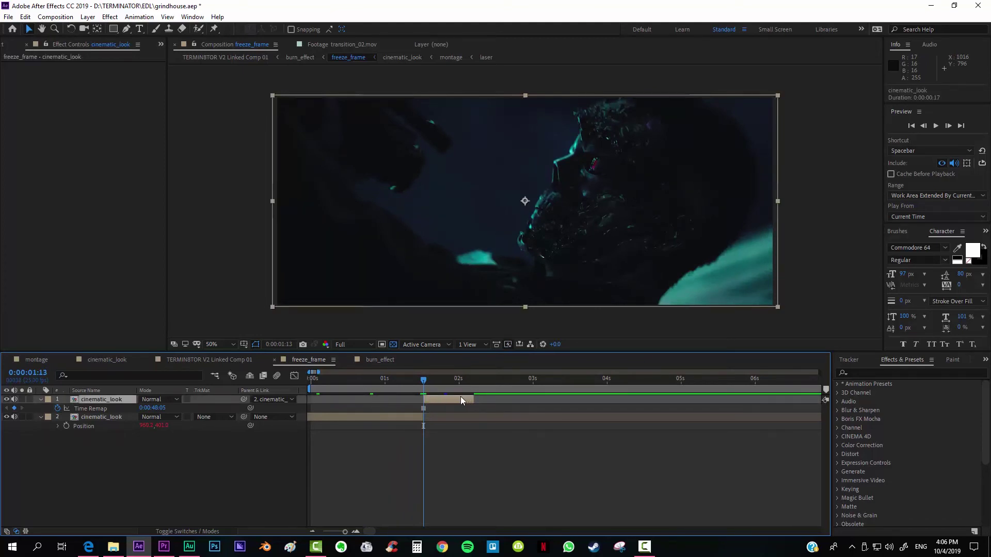
pyautogui.moveTo(432, 376)
pyautogui.mouseDown()
pyautogui.moveTo(462, 380)
pyautogui.moveTo(438, 379)
pyautogui.mouseUp()
# Open the burn_effect composition and examine the burn's growth frame by frame from 0:00:01:06 to 0:00:01:21.
pyautogui.click(369, 360)
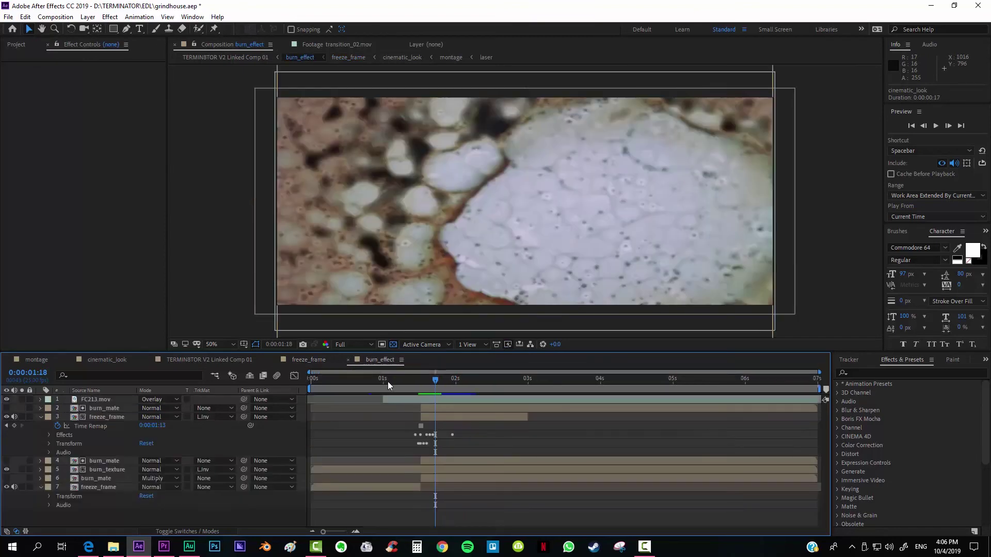
pyautogui.click(399, 380)
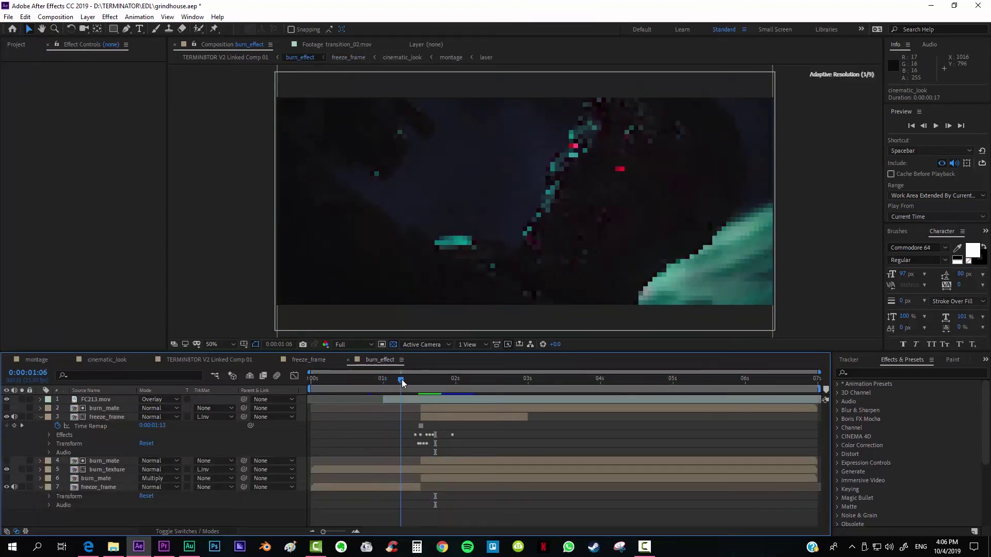
pyautogui.moveTo(401, 380); pyautogui.dragTo(413, 379)
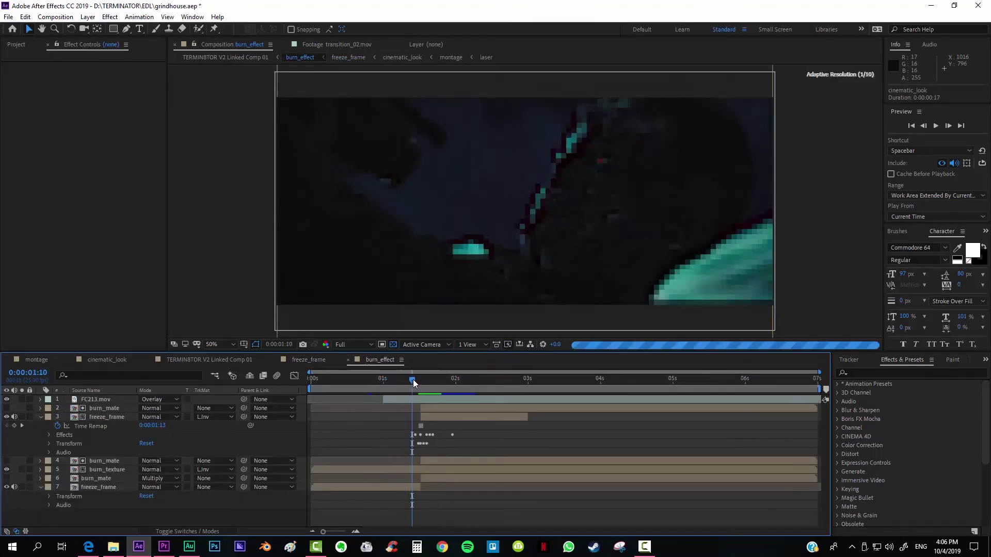
pyautogui.press('pagedown')
pyautogui.press('pagedown')
pyautogui.press('pagedown')
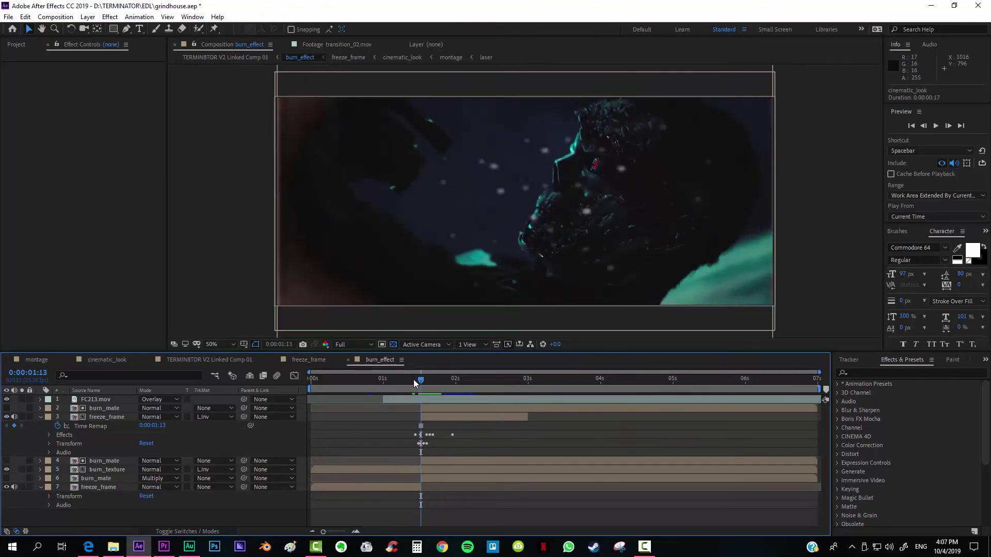
pyautogui.press('pagedown')
pyautogui.press('pagedown')
pyautogui.press('pagedown')
pyautogui.press('pagedown')
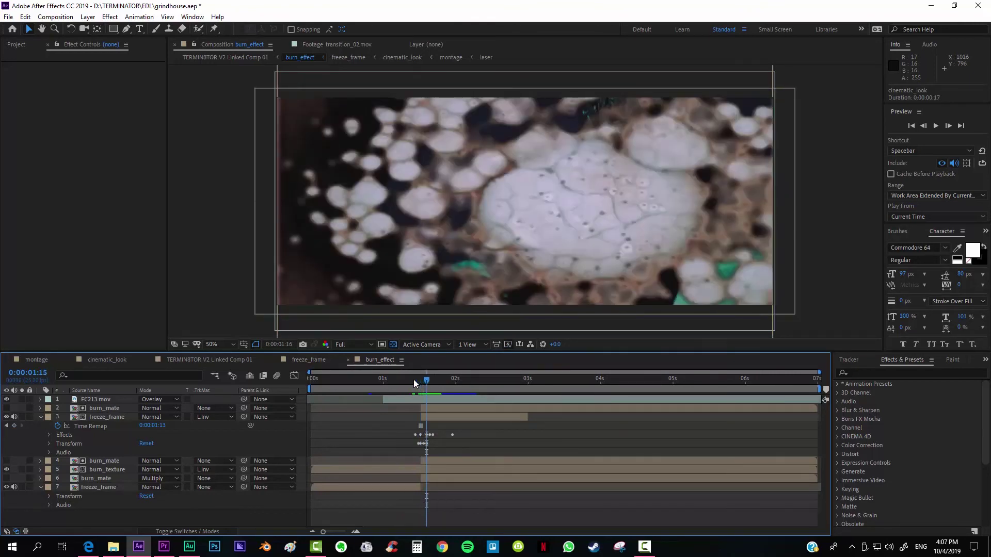
pyautogui.press('pagedown')
pyautogui.press('pageup')
pyautogui.press('pageup')
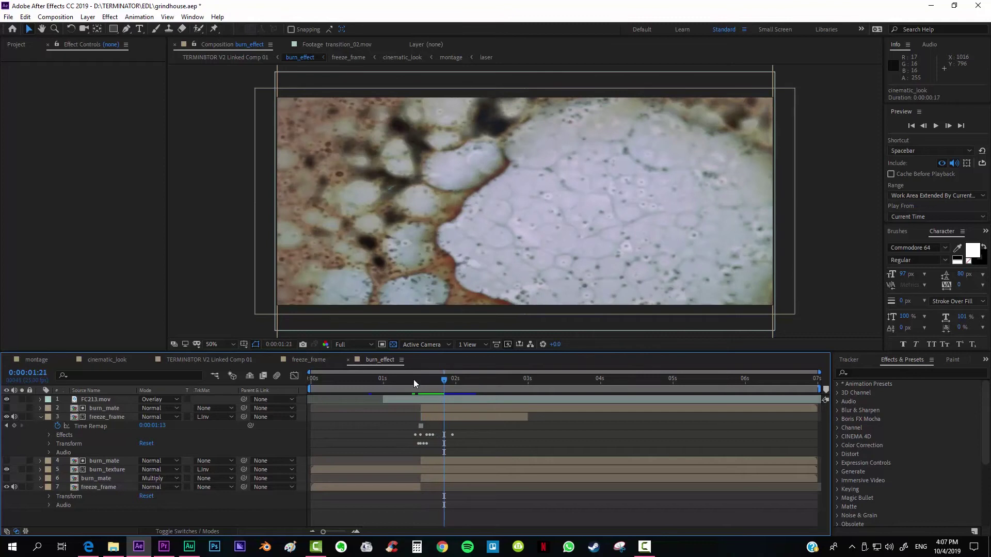
# Show and solo the Keylight burn_mate matte on layer 2, examine its frames from 0:00:01:13, then unsolo and hide it.
pyautogui.click(106, 408)
pyautogui.click(6, 408)
pyautogui.click(21, 408)
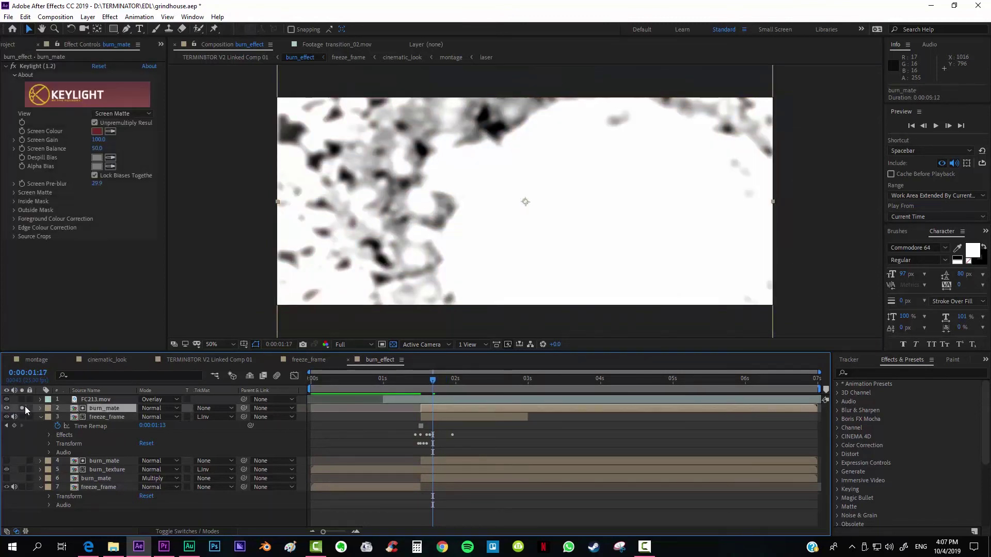
pyautogui.press('pageup')
pyautogui.press('pageup')
pyautogui.press('pageup')
pyautogui.press('pageup')
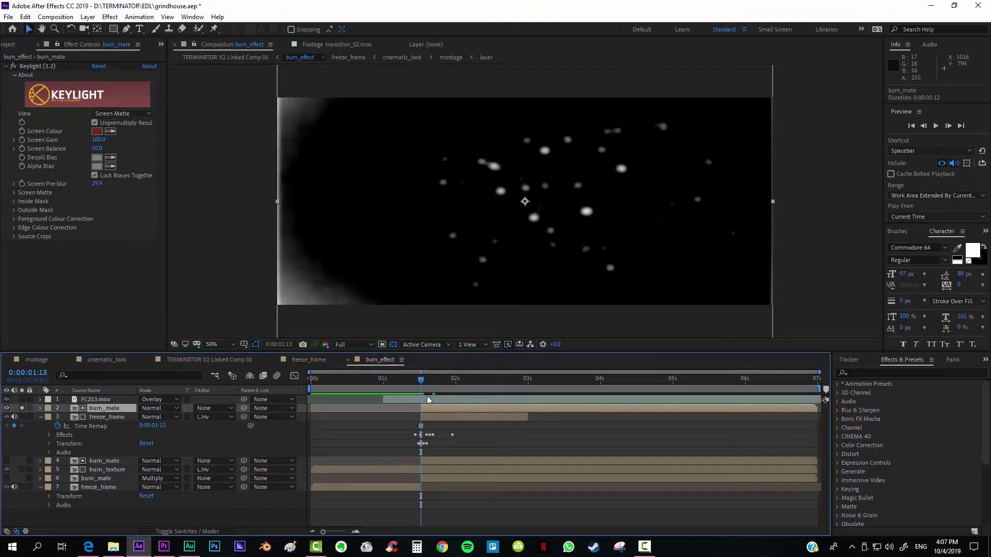
pyautogui.press('pagedown')
pyautogui.press('pagedown')
pyautogui.press('pagedown')
pyautogui.press('pageup')
pyautogui.click(22, 408)
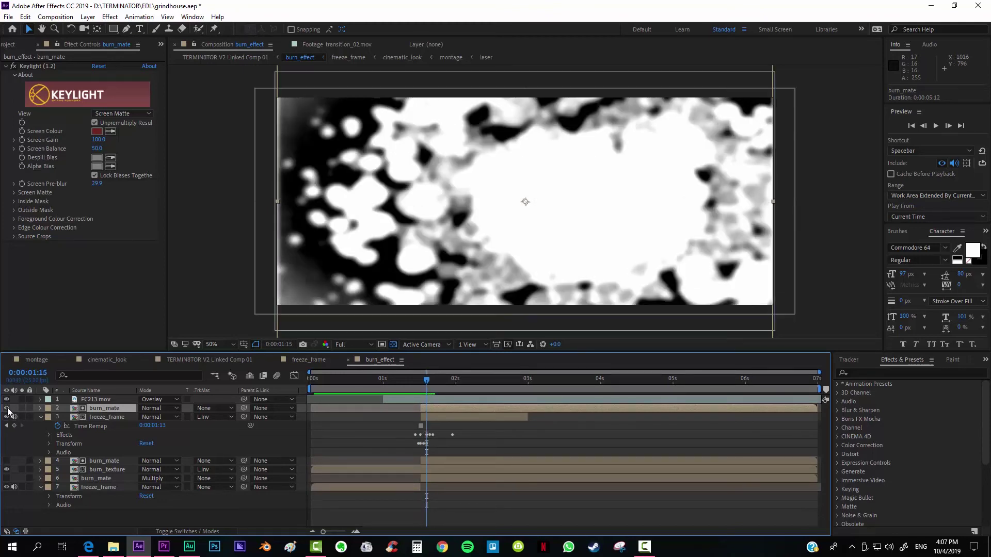
# Select the freeze_frame layer 3 and examine its Turbulent Displace animation frame by frame from 0:00:01:12 to 0:00:01:21.
pyautogui.click(439, 416)
pyautogui.moveTo(422, 380); pyautogui.dragTo(418, 381)
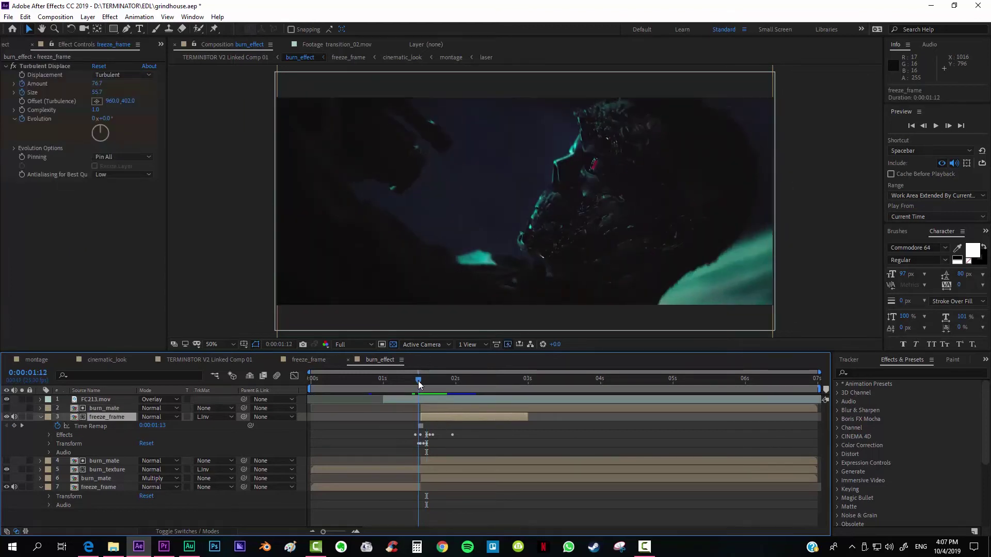
pyautogui.press('pagedown')
pyautogui.press('pagedown')
pyautogui.press('pagedown')
pyautogui.press('pagedown')
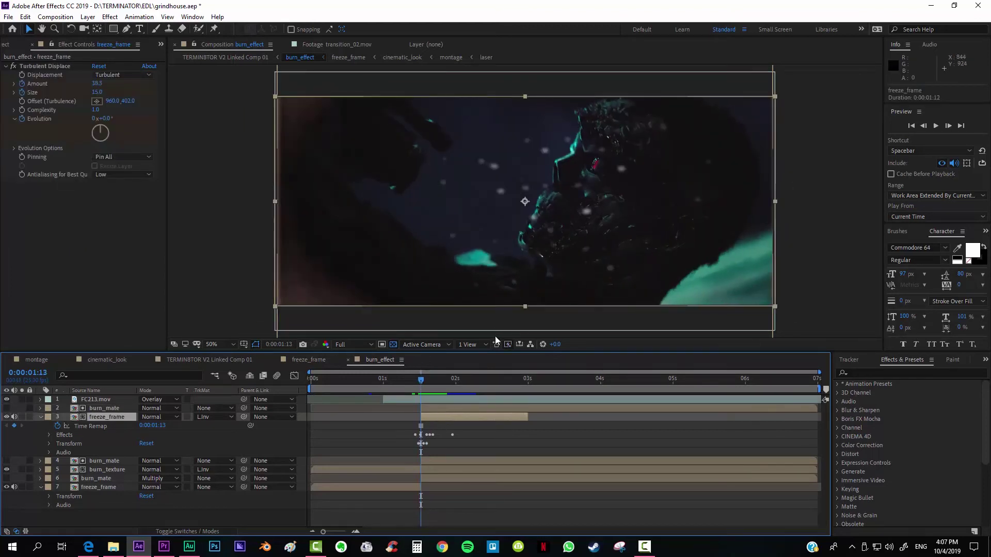
pyautogui.press('pagedown')
pyautogui.press('pagedown')
pyautogui.press('pagedown')
pyautogui.press('pagedown')
pyautogui.press('pagedown')
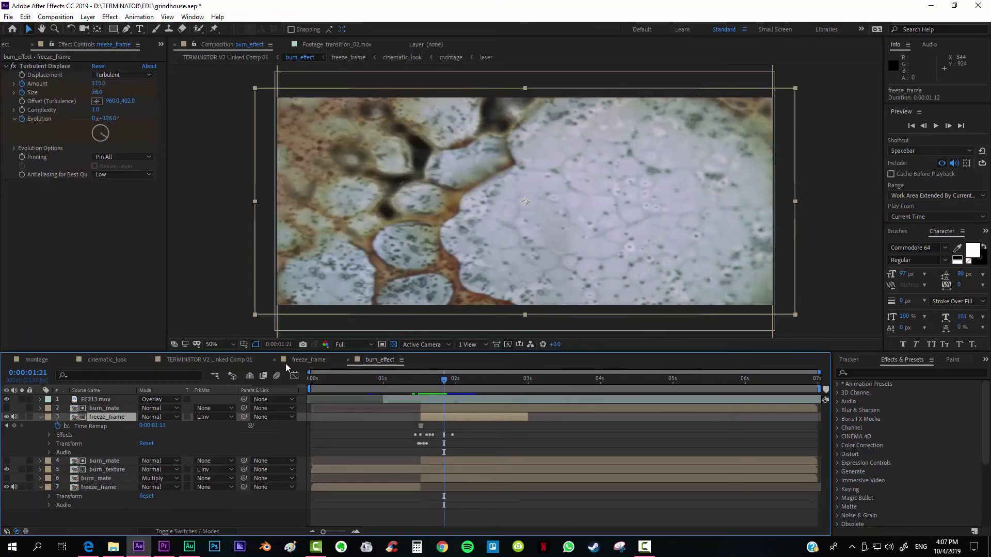
# Return to the TERMIN8TOR V2 Linked Comp 01 composition and examine the burn from 0:00:48:13 through to the face shot at 0:00:50:08.
pyautogui.click(228, 359)
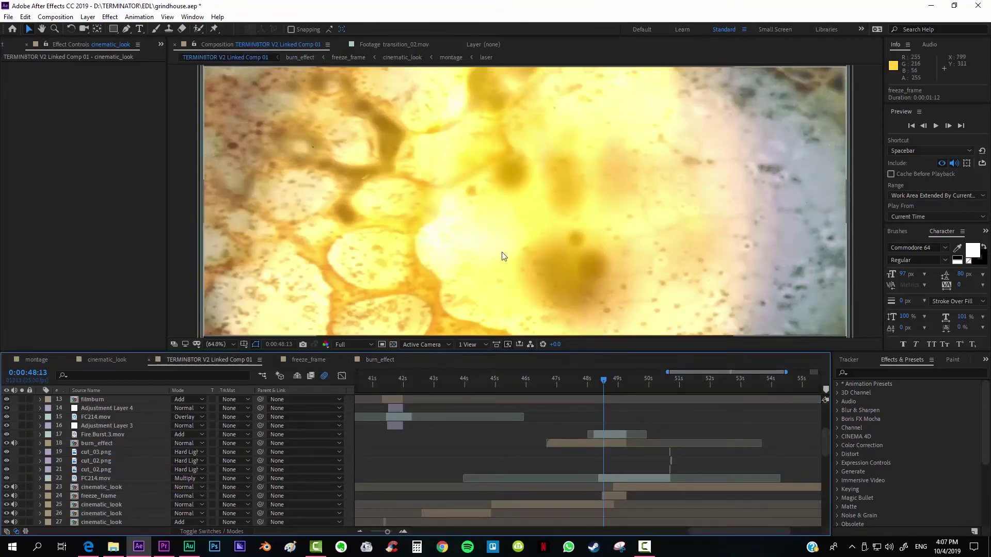
pyautogui.press('pagedown')
pyautogui.press('pagedown')
pyautogui.press('pagedown')
pyautogui.press('pagedown')
pyautogui.press('pagedown')
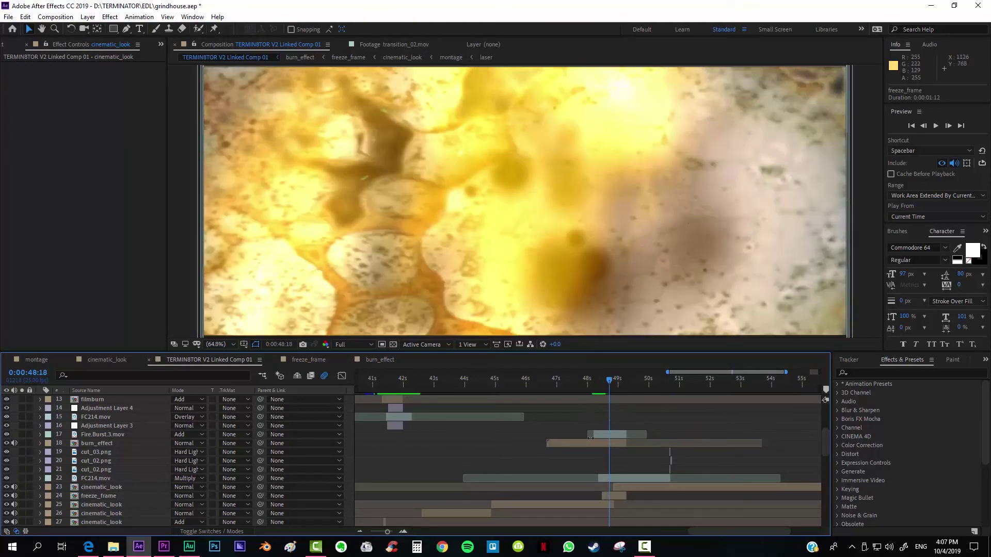
pyautogui.moveTo(609, 382); pyautogui.dragTo(650, 410)
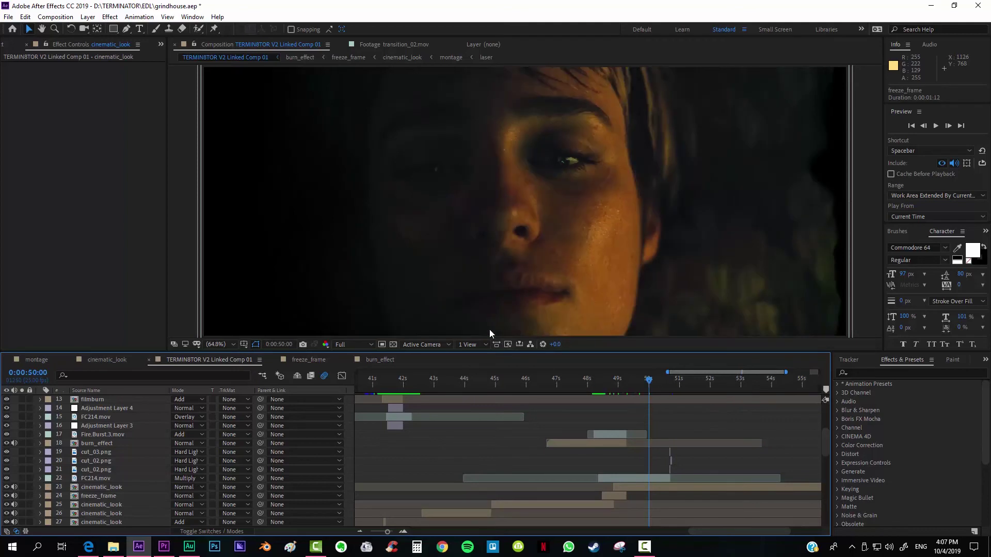
pyautogui.click(660, 388)
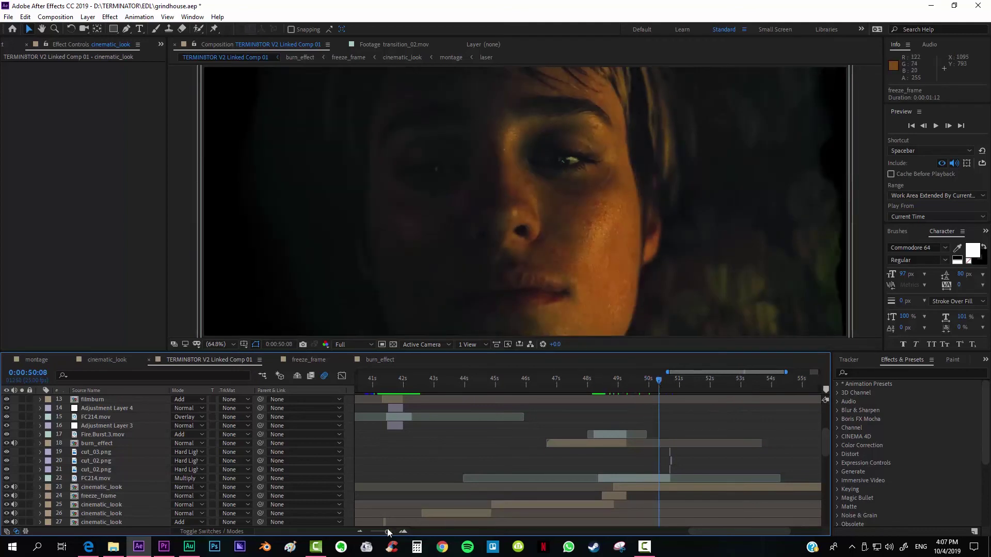
# Show the composition's whole duration in the timeline and review its layer stack up to layer 1.
pyautogui.click(360, 532)
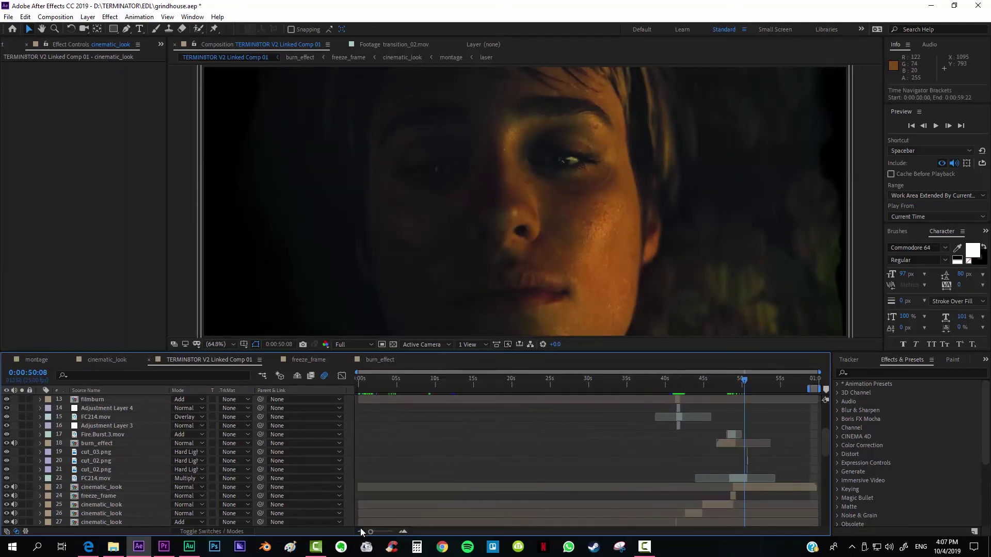
pyautogui.scroll(-5, 581, 443)
pyautogui.scroll(10, 580, 443)
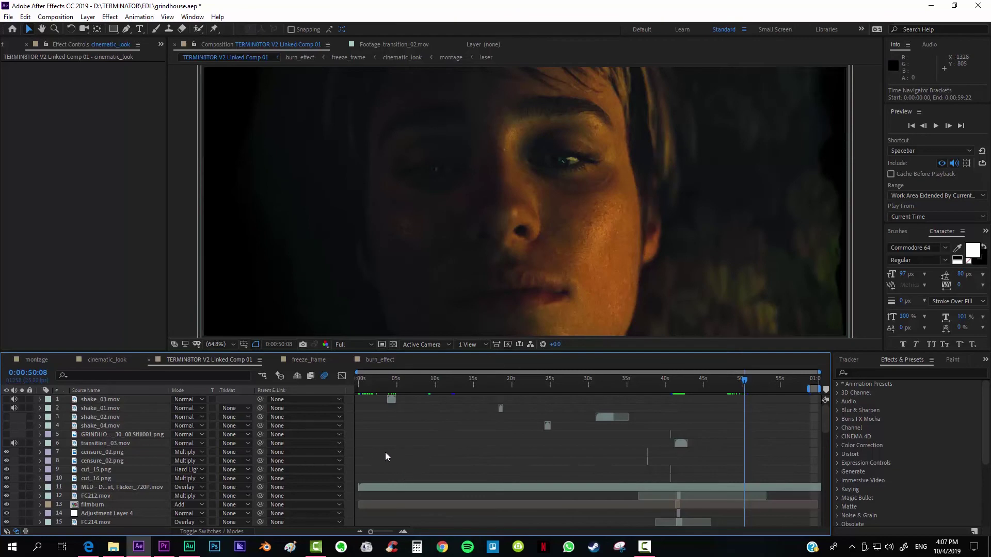
# Switch to Premiere Pro, open the 6_FILTER sequence, and compare the shot with the linked comp render on V2 hidden and shown.
pyautogui.click(164, 547)
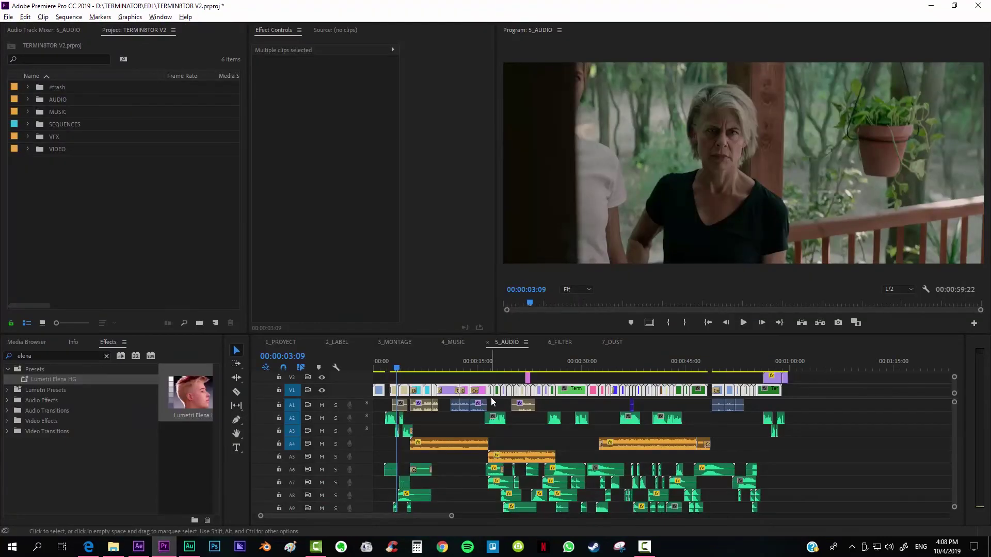
pyautogui.click(559, 342)
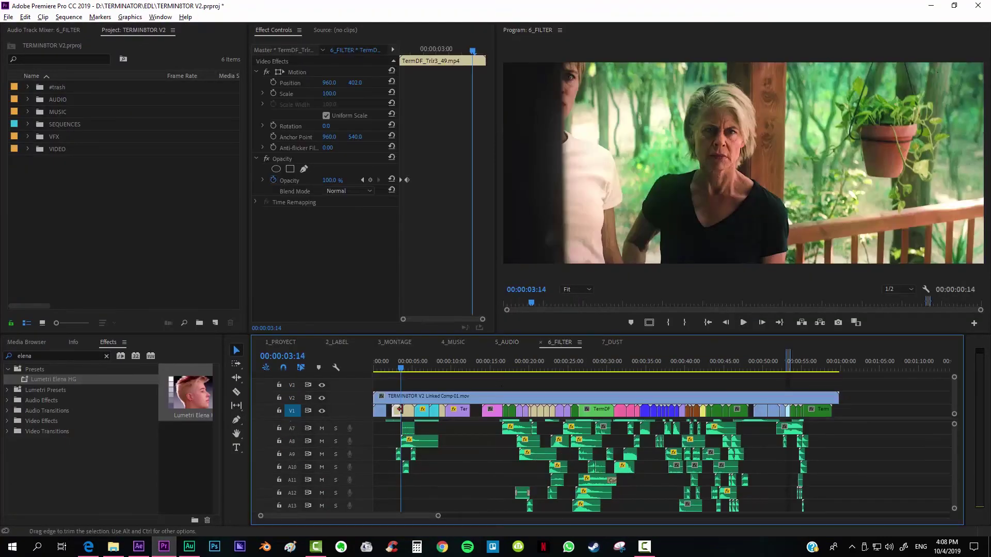
pyautogui.click(407, 399)
pyautogui.click(321, 398)
pyautogui.click(322, 398)
pyautogui.click(321, 399)
pyautogui.click(322, 399)
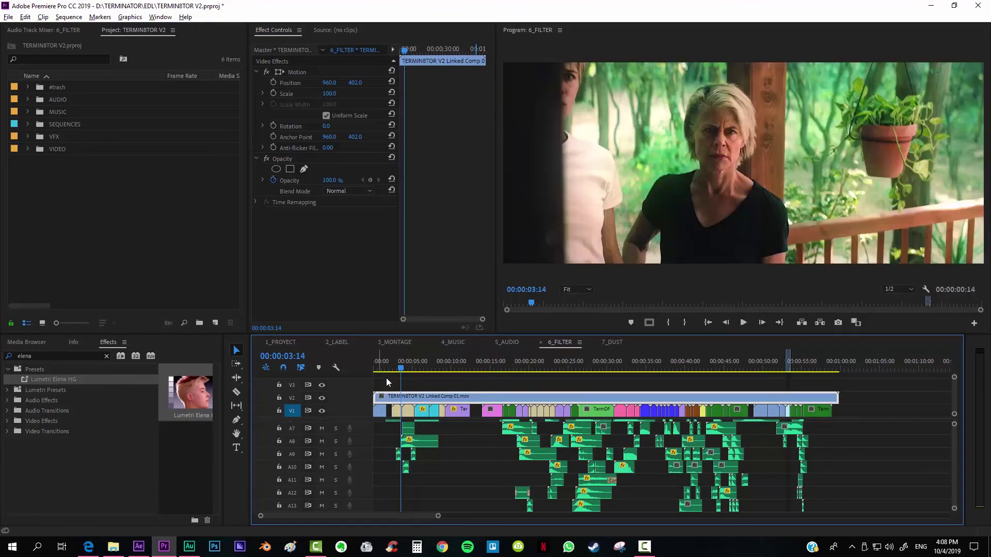
# Open the 7_DUST sequence, select the first linked comp clip on V2, and play the sequence from the start to 00:00:05:23.
pyautogui.click(615, 341)
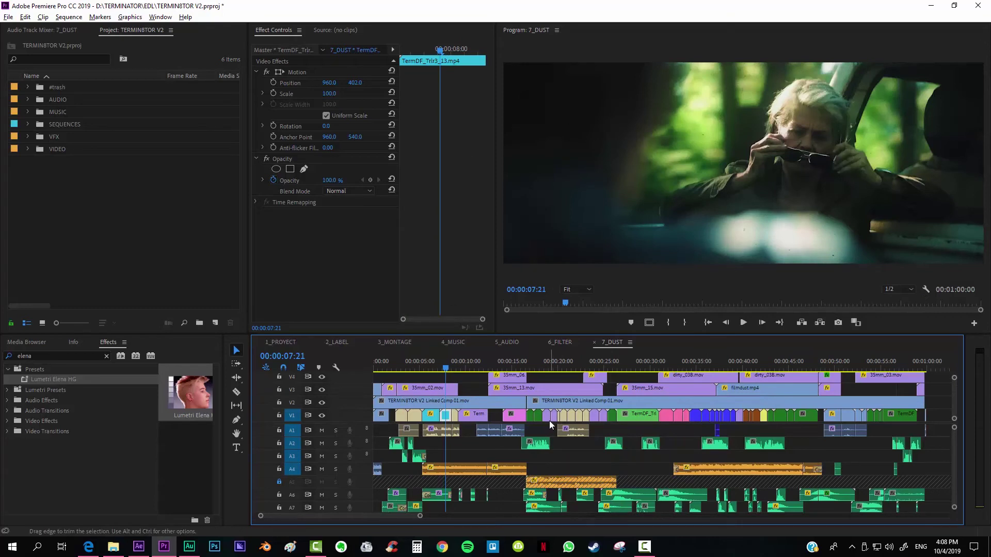
pyautogui.scroll(-2, 549, 424)
pyautogui.scroll(2, 549, 420)
pyautogui.click(431, 404)
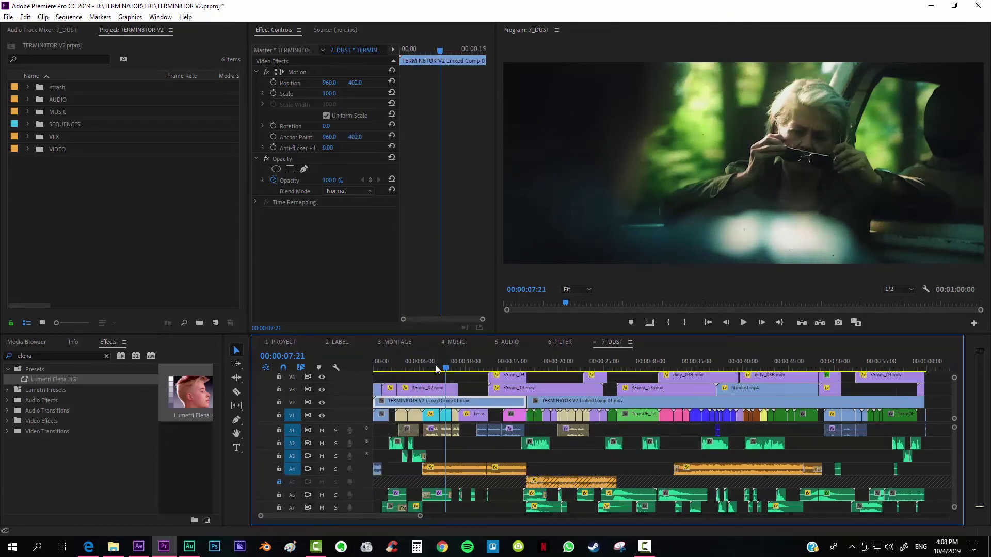
pyautogui.moveTo(454, 369); pyautogui.dragTo(376, 370)
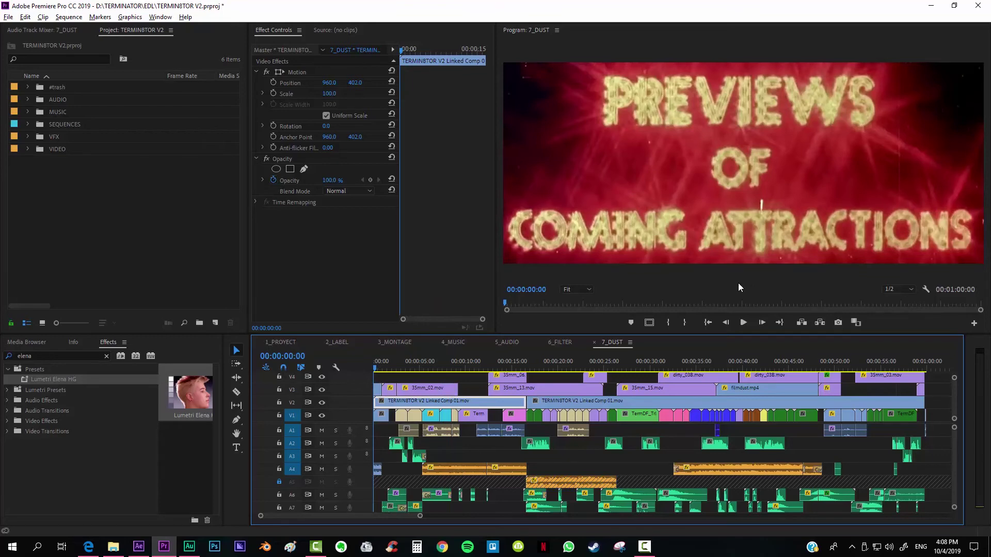
pyautogui.press('space')
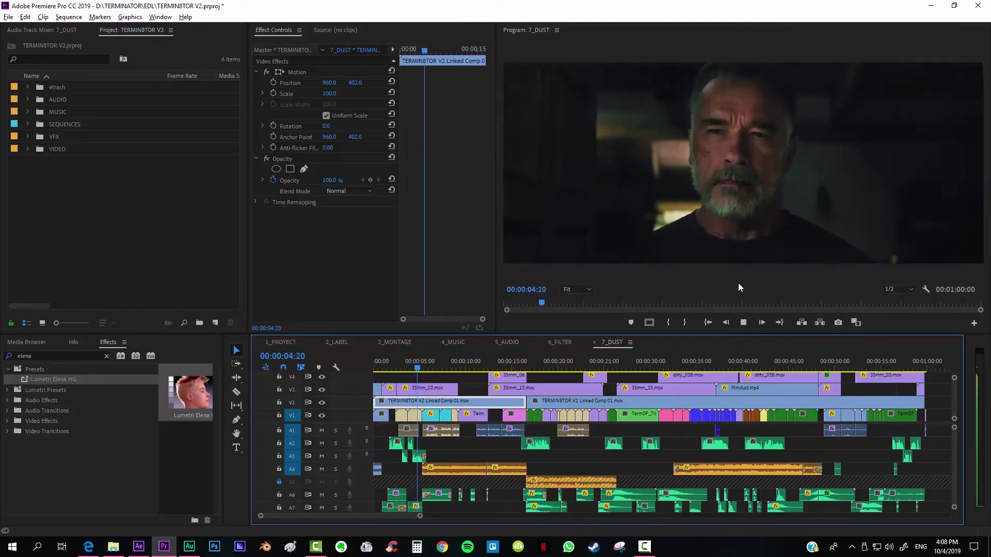
pyautogui.press('space')
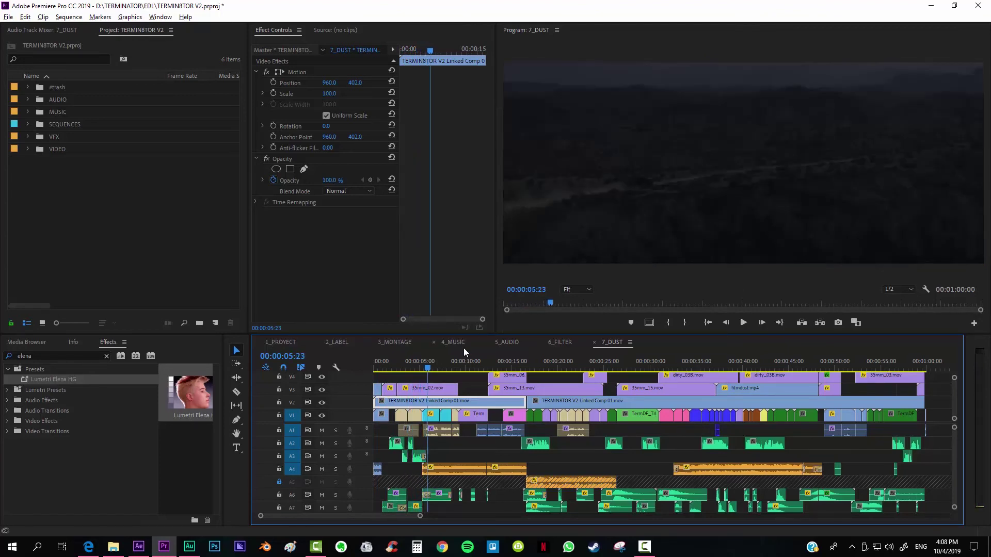
# Go to 00:00:05:04, give the video tracks more height in the timeline, and review the dust and scratch overlays stacked above V2.
pyautogui.click(422, 362)
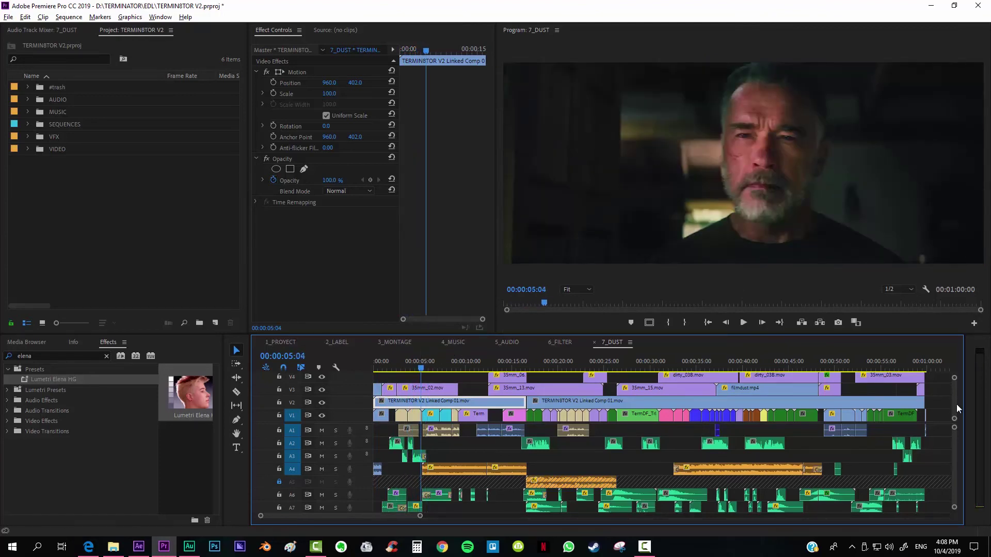
pyautogui.scroll(3, 817, 413)
pyautogui.moveTo(355, 424); pyautogui.dragTo(355, 454)
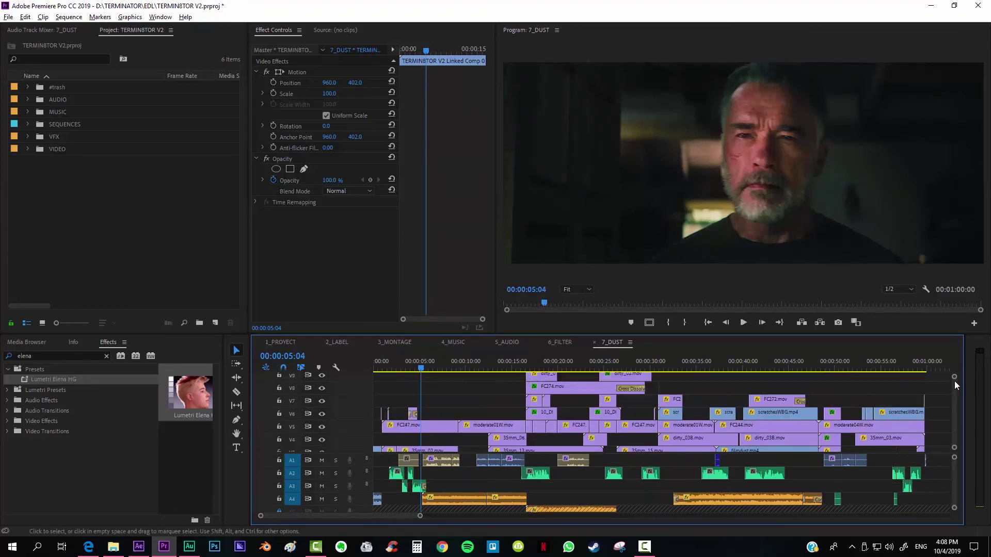
pyautogui.scroll(-5, 953, 407)
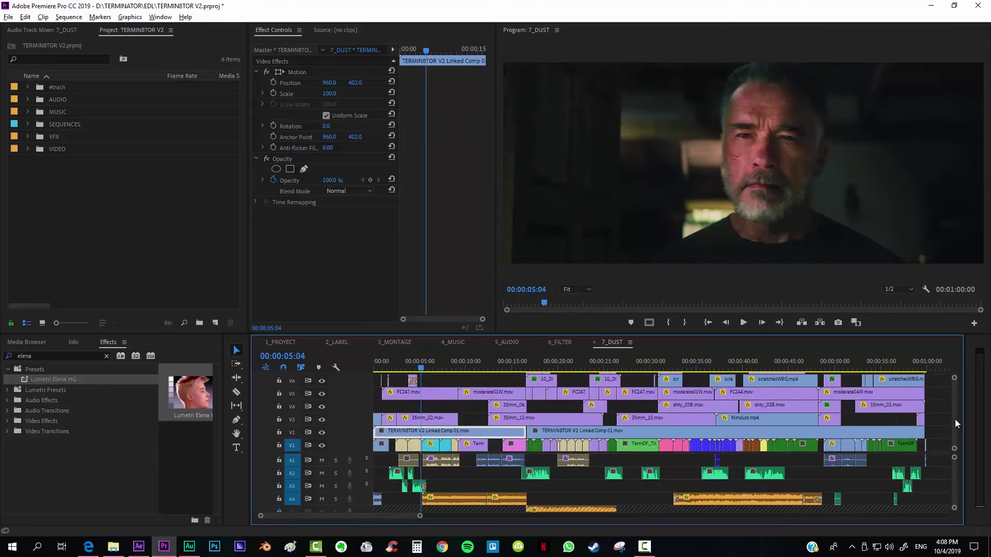
pyautogui.scroll(3, 952, 413)
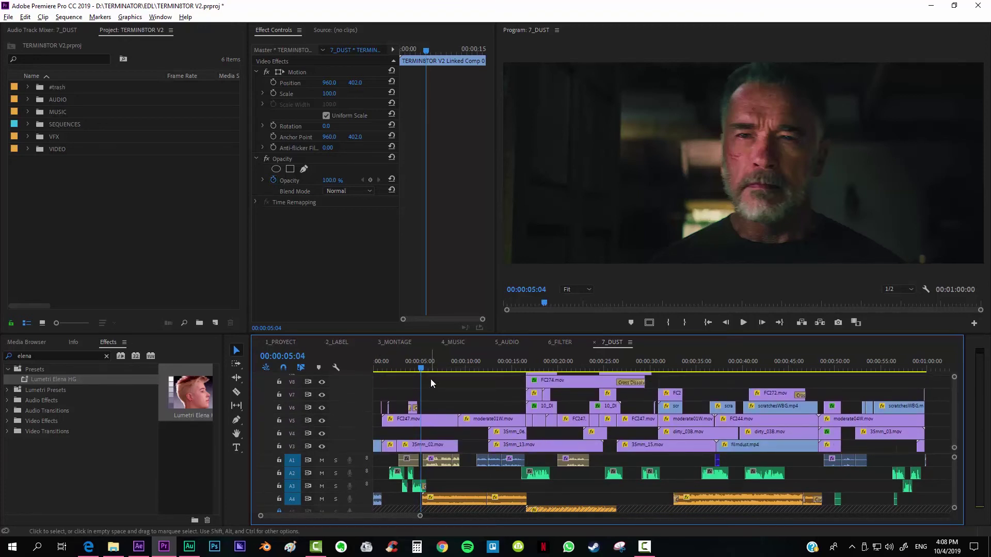
# Go to 00:00:06:11, open the FC247.mov overlay from V5 in the source monitor, and preview it maximized up to 00:00:07:15.
pyautogui.click(432, 363)
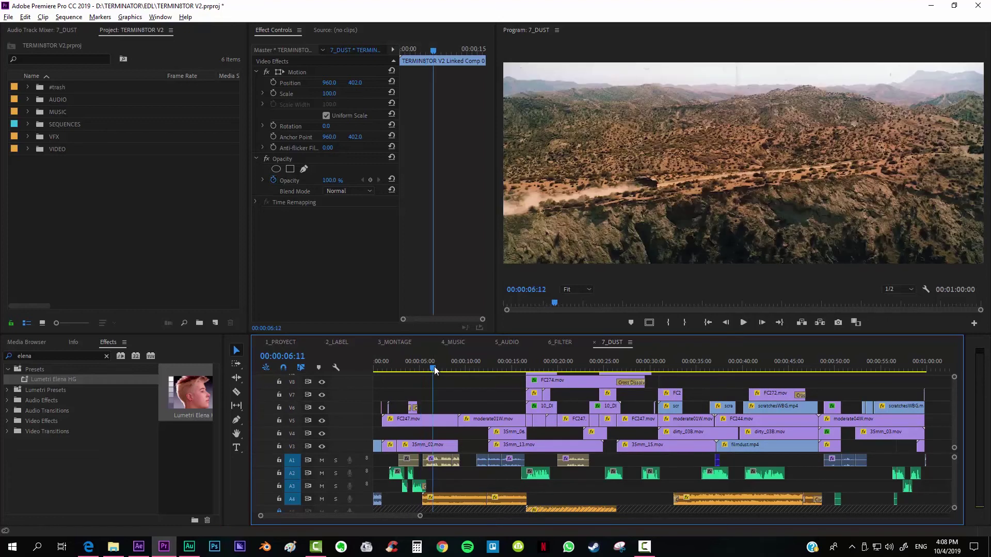
pyautogui.doubleClick(439, 422)
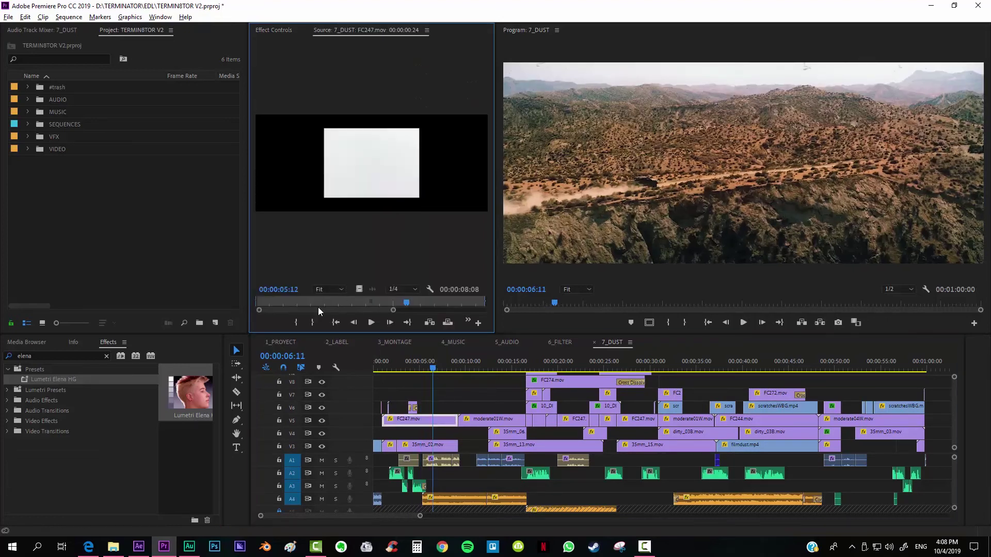
pyautogui.press('`')
pyautogui.press('space')
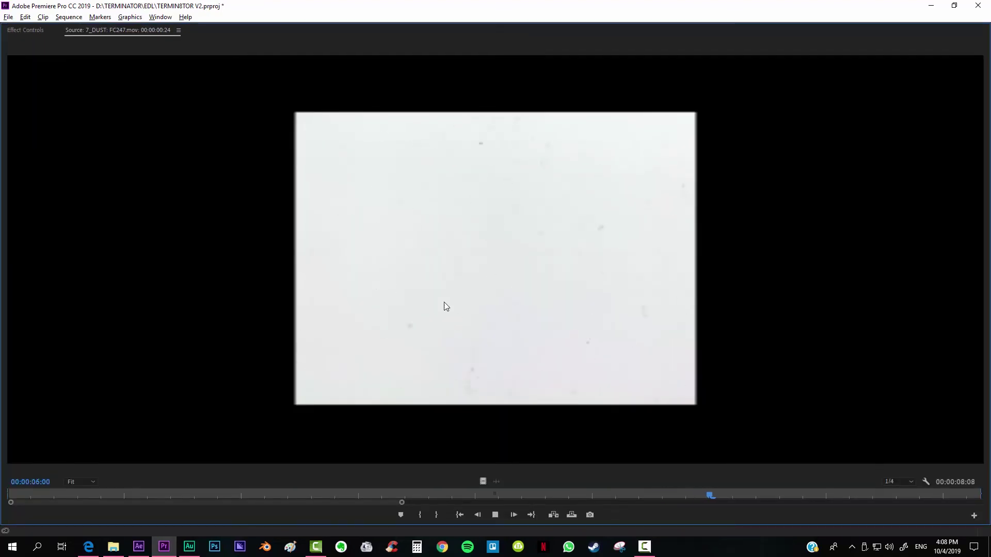
pyautogui.press('space')
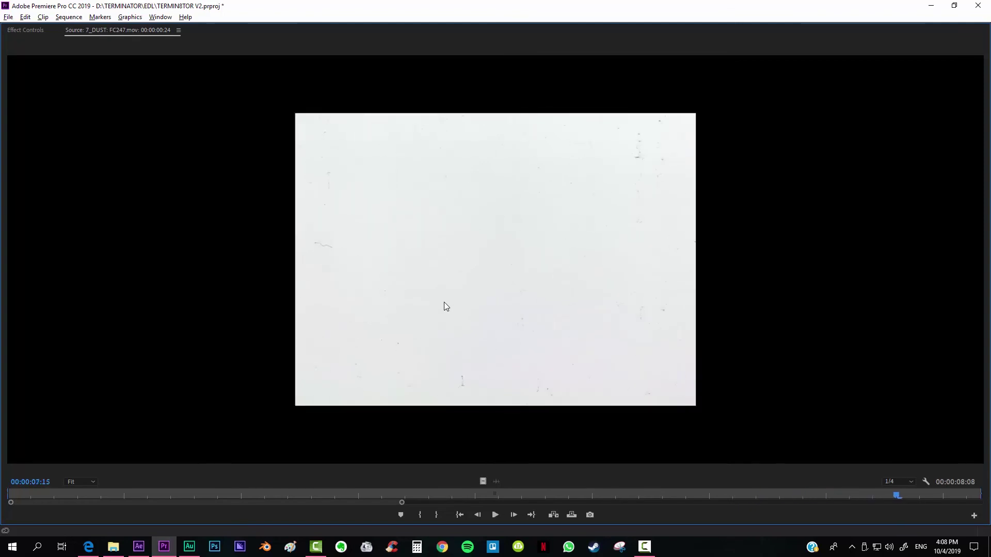
pyautogui.press('`')
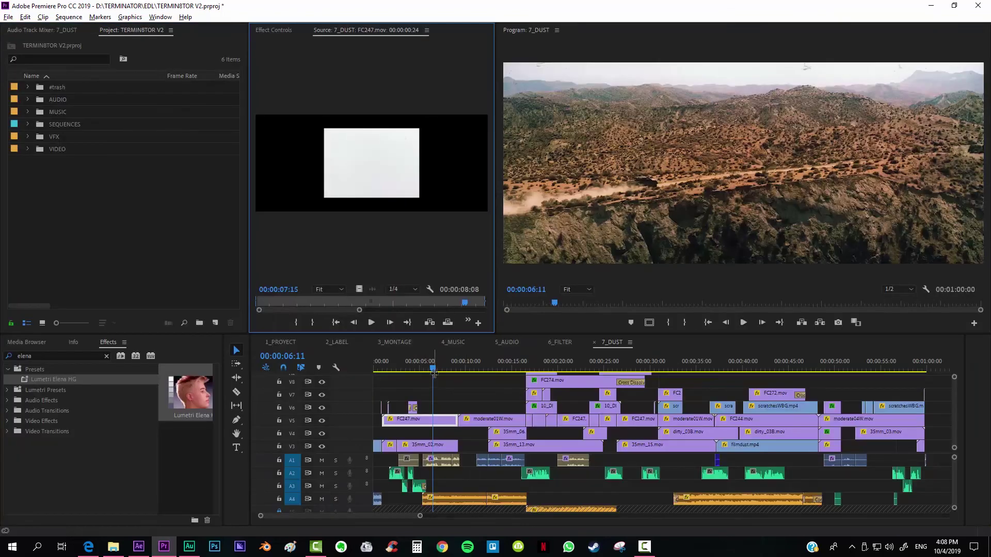
# Inspect the dust and scratch overlays on the sequence's frames at 00:00:07:14, 00:00:17:10 and 00:00:19:05.
pyautogui.moveTo(438, 370); pyautogui.dragTo(445, 368)
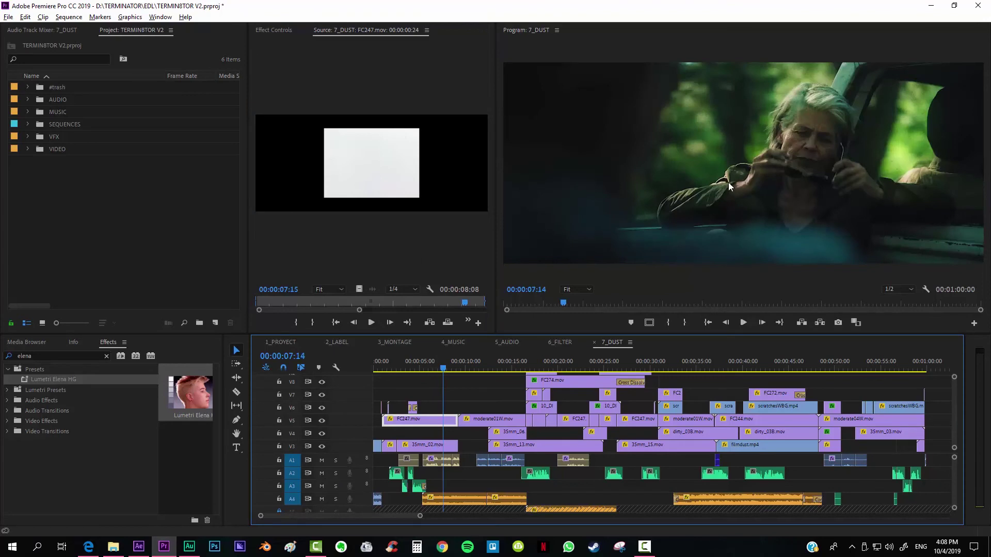
pyautogui.click(536, 367)
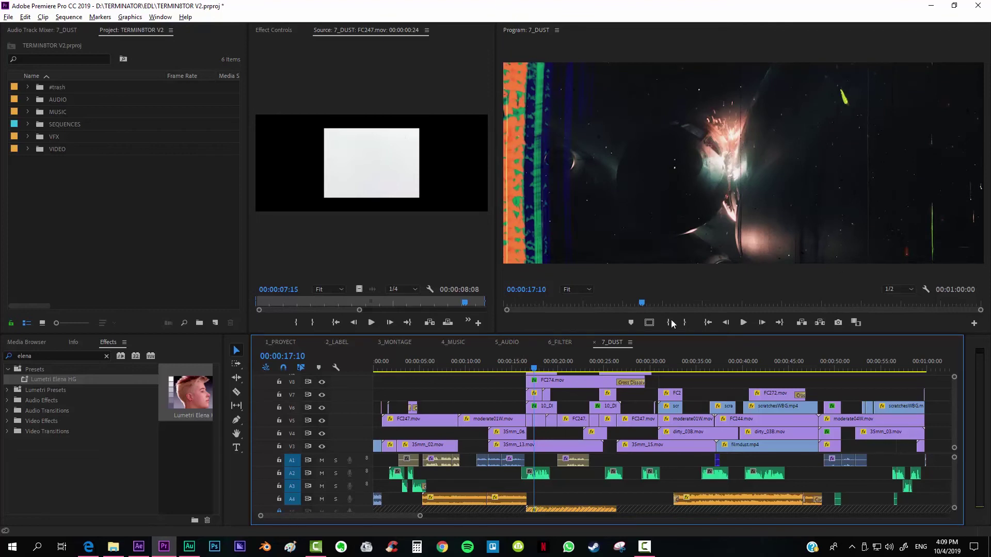
pyautogui.click(545, 369)
pyautogui.click(550, 369)
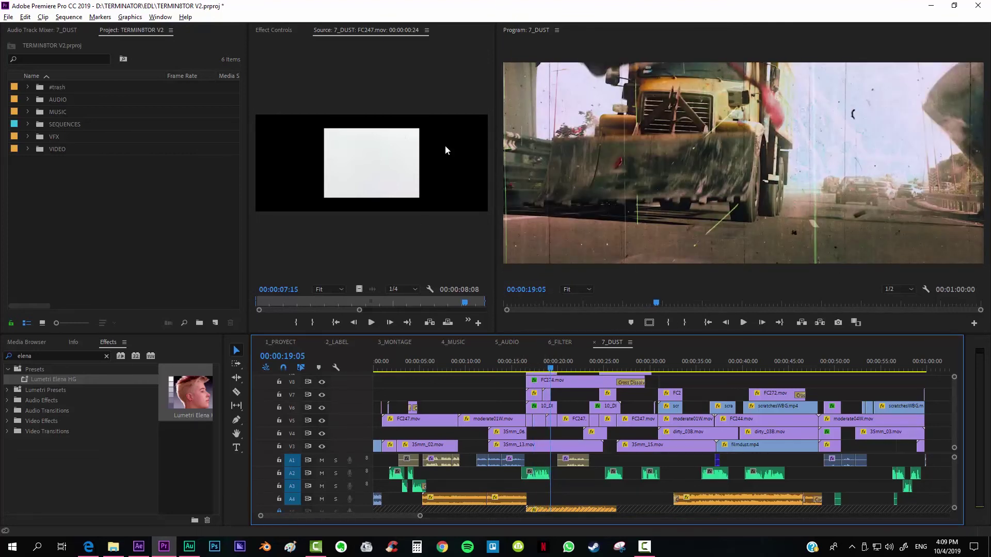
# Play the scratched section of the sequence from 00:00:12:22 past 00:00:18:07, then return to 00:00:13:02.
pyautogui.click(515, 367)
pyautogui.click(493, 361)
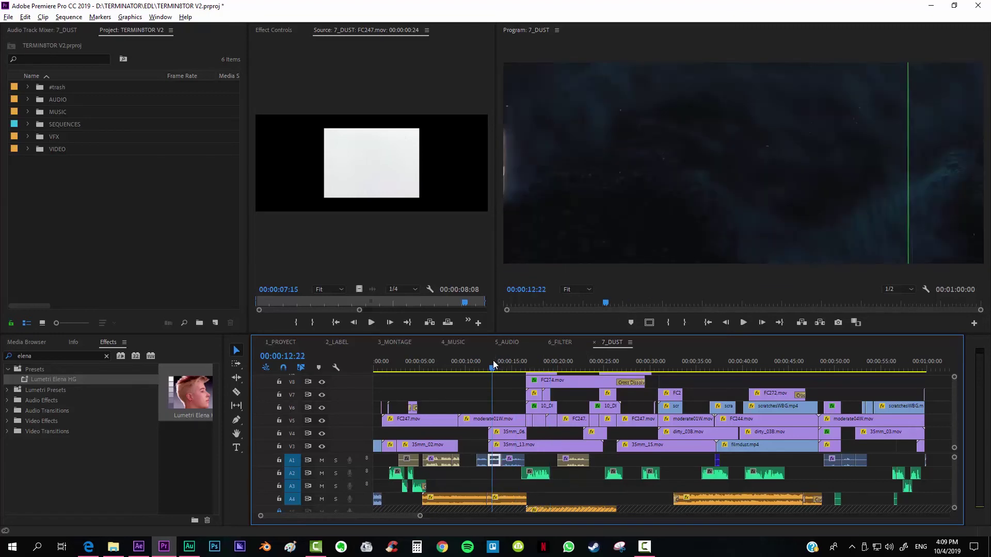
pyautogui.press('space')
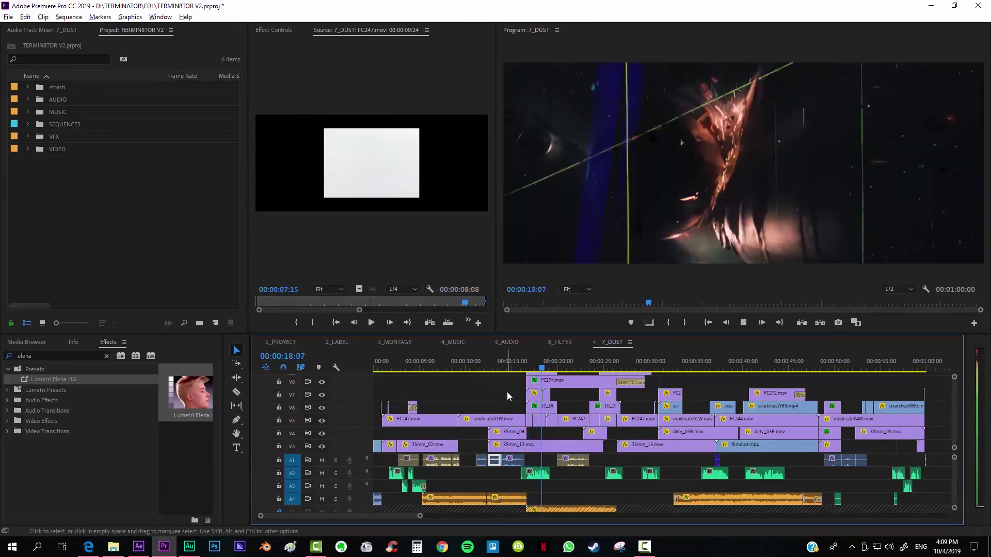
pyautogui.press('space')
pyautogui.moveTo(485, 358); pyautogui.dragTo(494, 359)
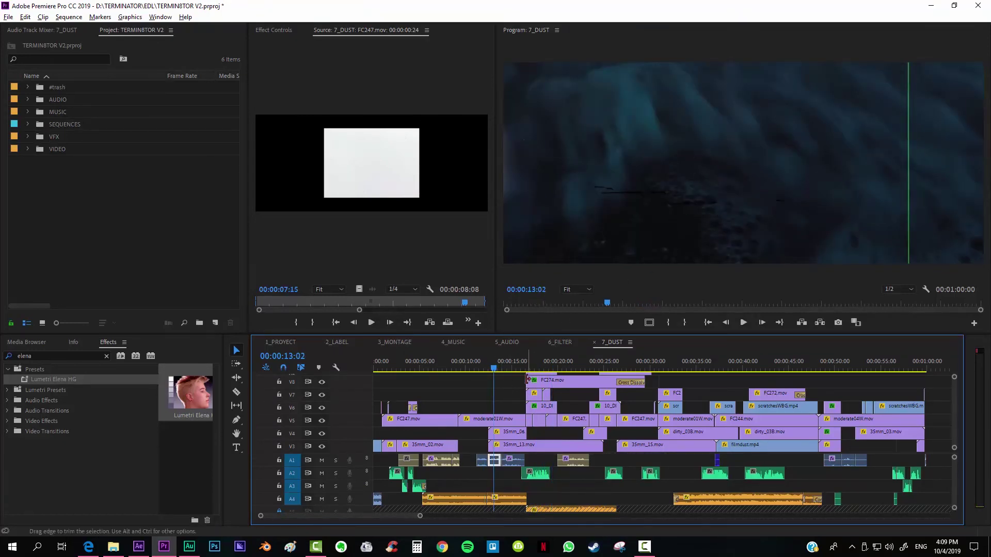
# Select the moderate01W.mov overlay on V5 and examine the green scratch line from 00:00:12:20 to the skulls shot at 00:00:15:19.
pyautogui.click(508, 423)
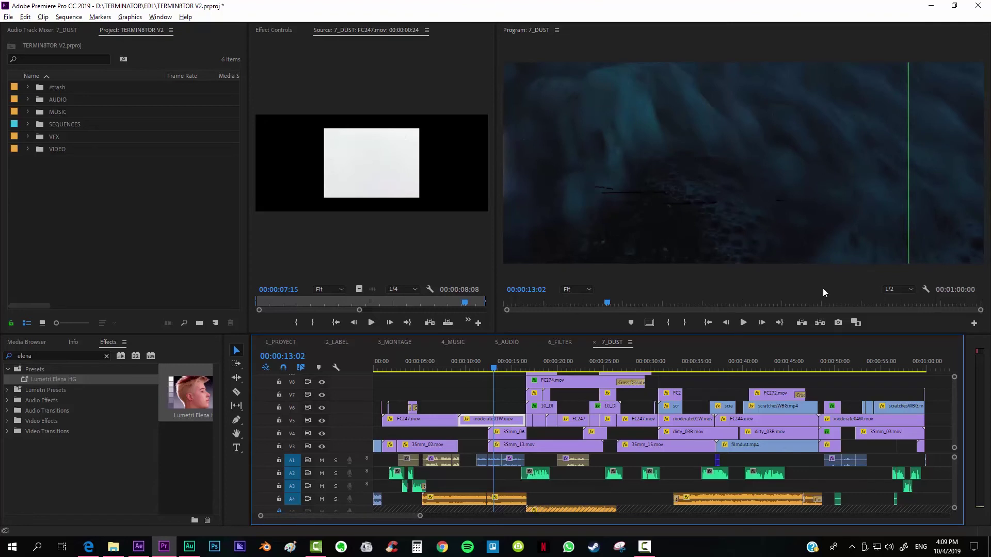
pyautogui.press('Left')
pyautogui.press('Left')
pyautogui.press('Left')
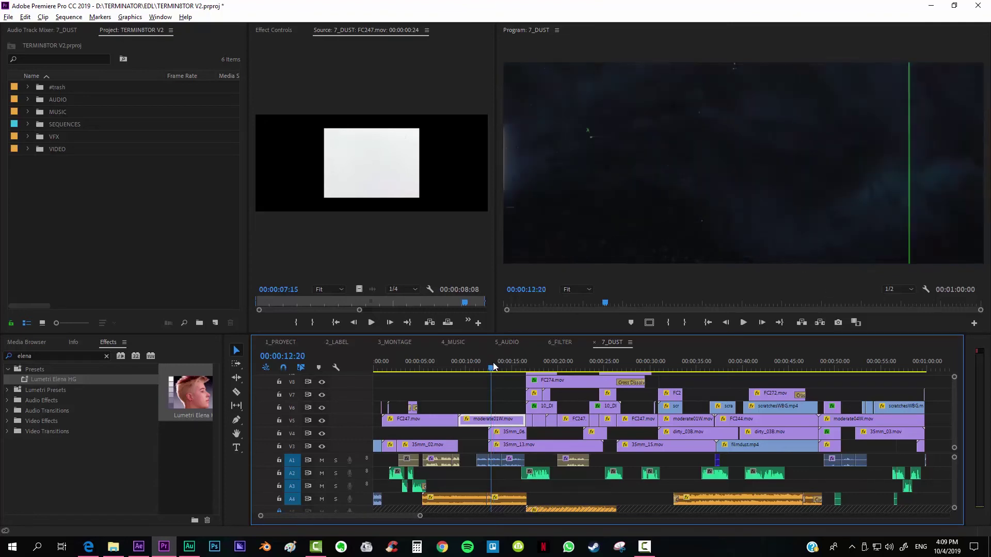
pyautogui.moveTo(499, 366); pyautogui.dragTo(518, 367)
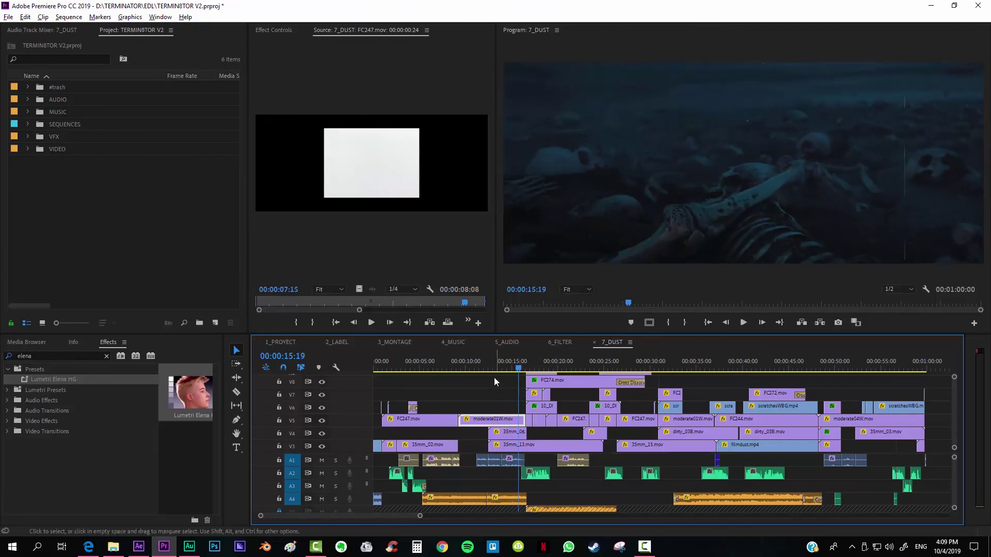
# Play the sequence from 00:00:15:19, check the scratched truck shot at 00:00:18:10, and continue playback to the explosion at 00:00:25:00.
pyautogui.press('space')
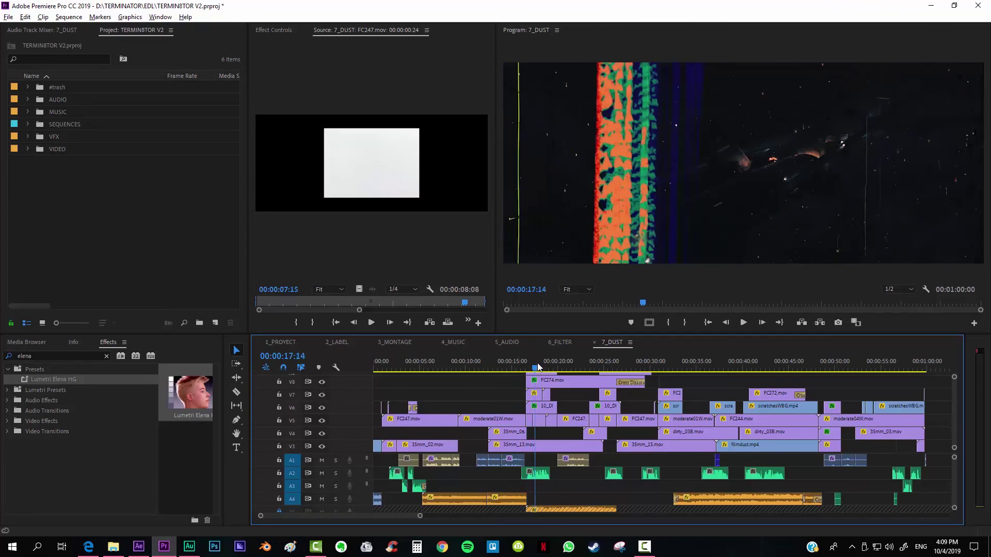
pyautogui.moveTo(549, 366); pyautogui.dragTo(544, 363)
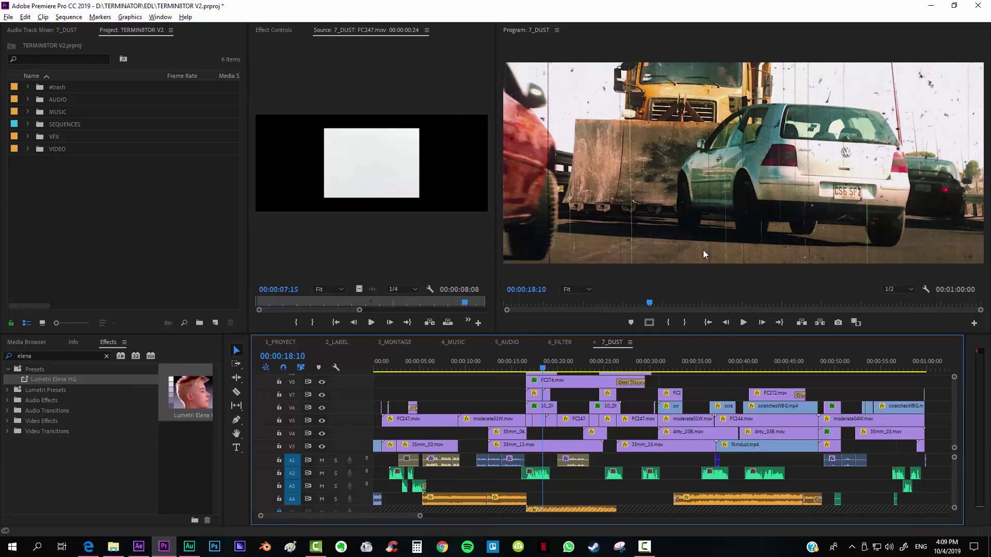
pyautogui.press('space')
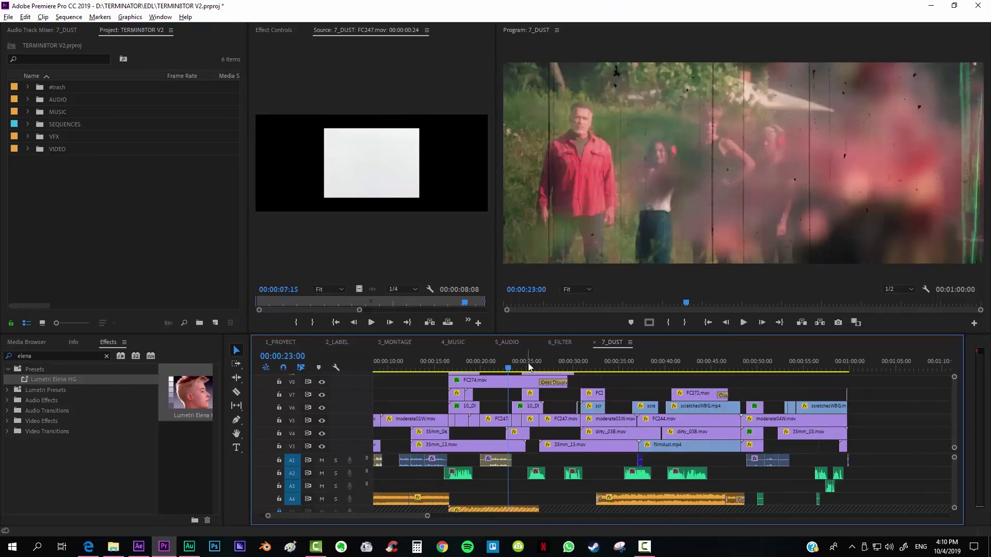
pyautogui.press('space')
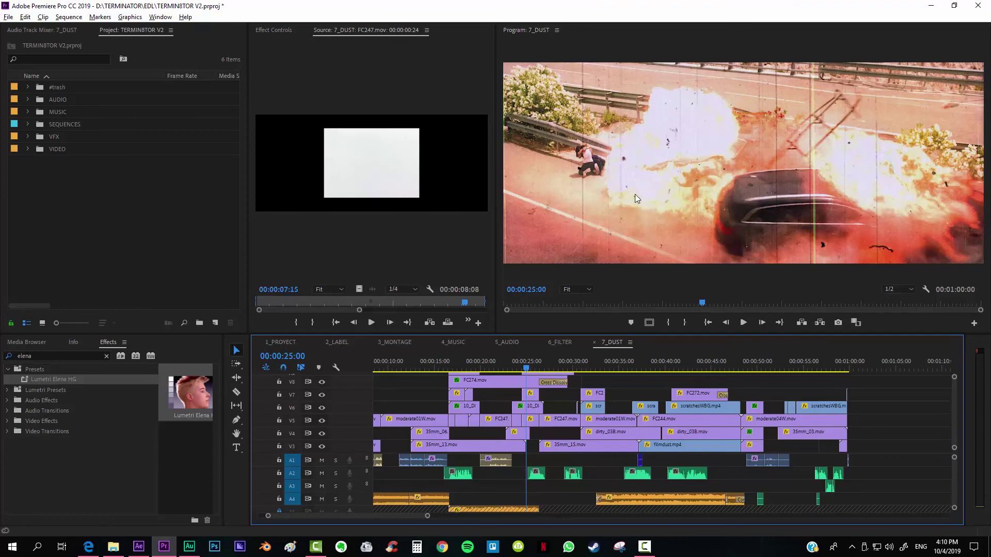
# Replay the sequence from around 00:00:23:00 to 00:00:30:20, then go back to the cue mark frame at 00:00:30:12.
pyautogui.click(510, 366)
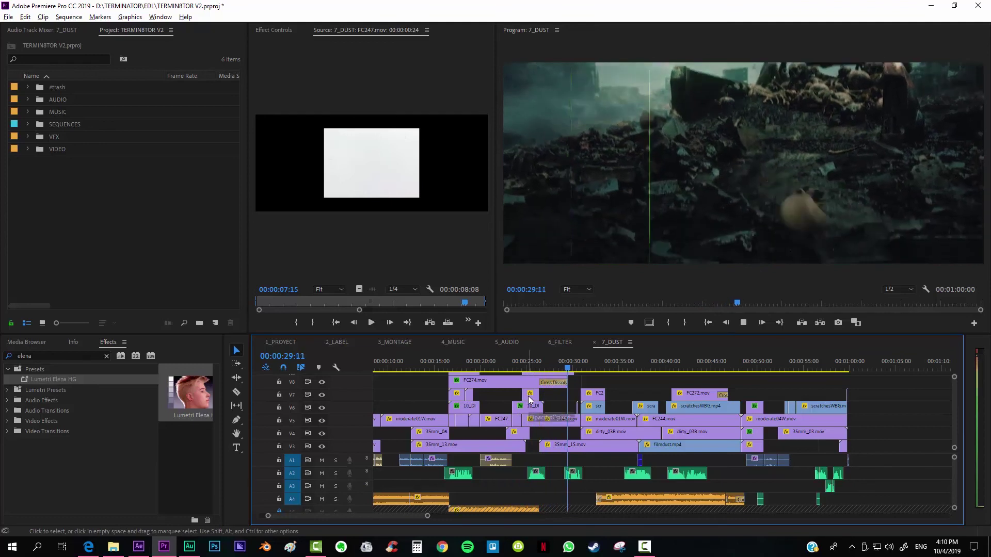
pyautogui.press('space')
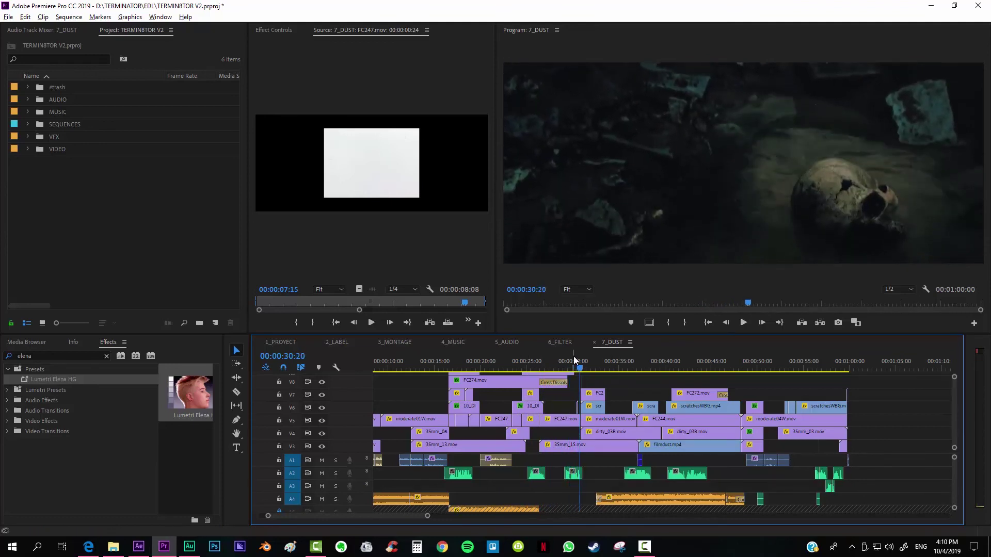
pyautogui.click(577, 367)
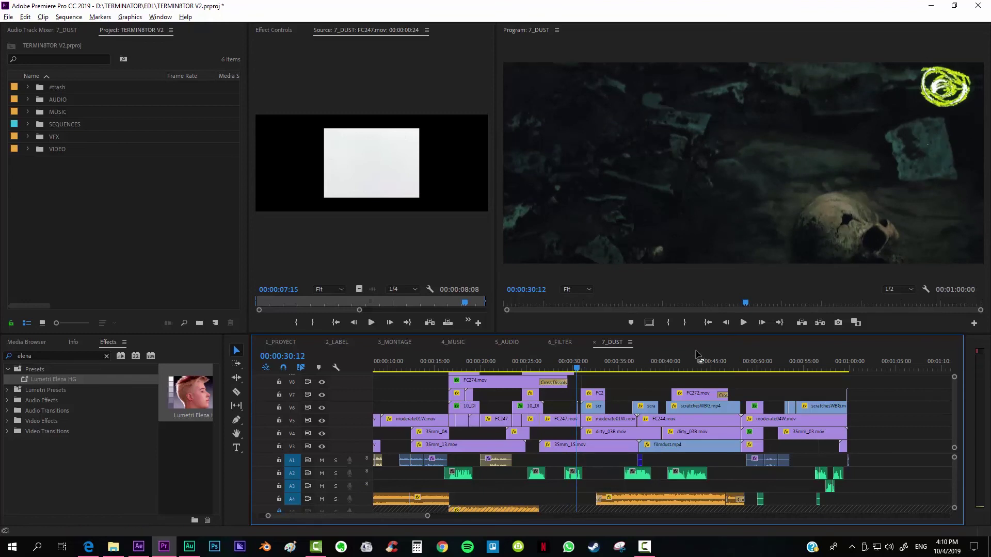
# Play the ending titles from 00:00:54:22 past 00:00:59:04, then return to 00:00:55:15.
pyautogui.scroll(1, 708, 420)
pyautogui.click(755, 366)
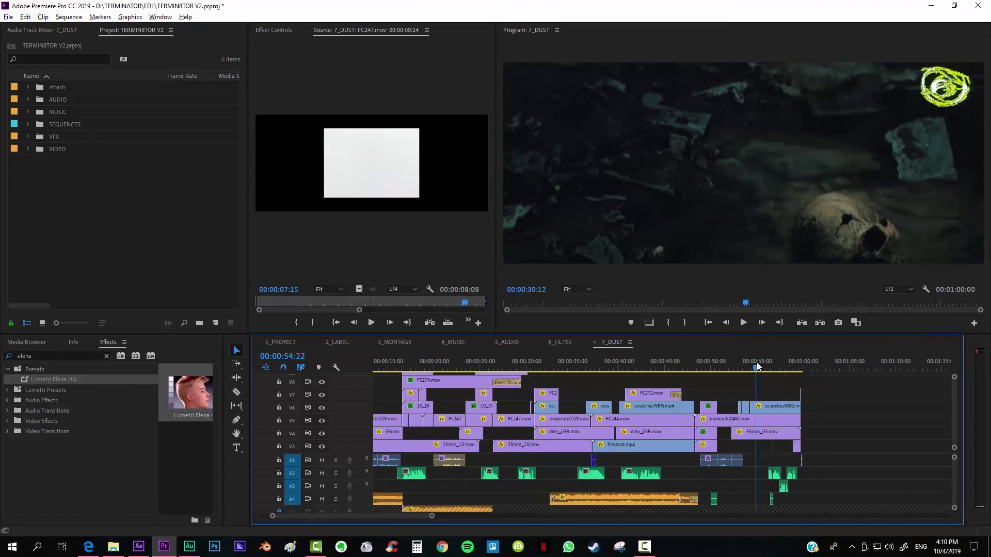
pyautogui.press('space')
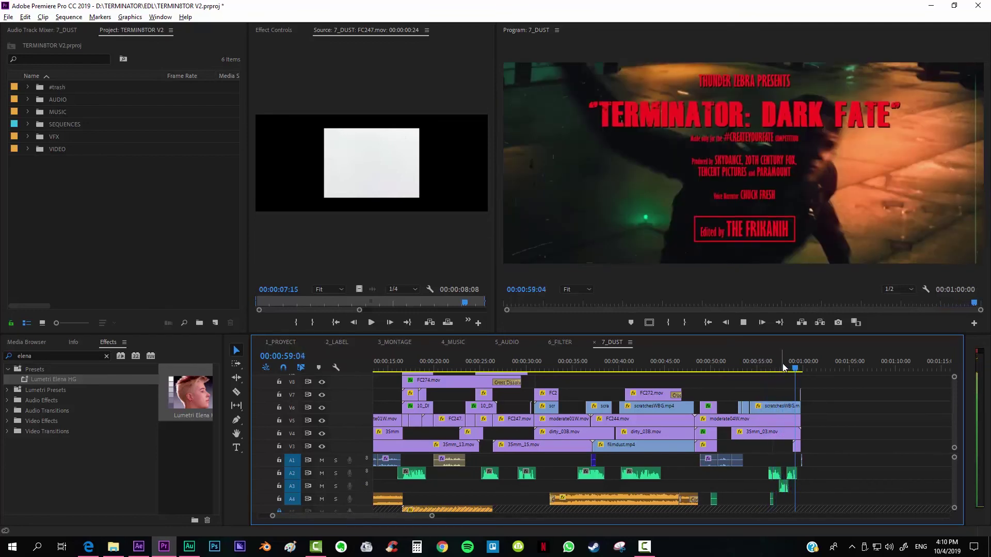
pyautogui.click(763, 358)
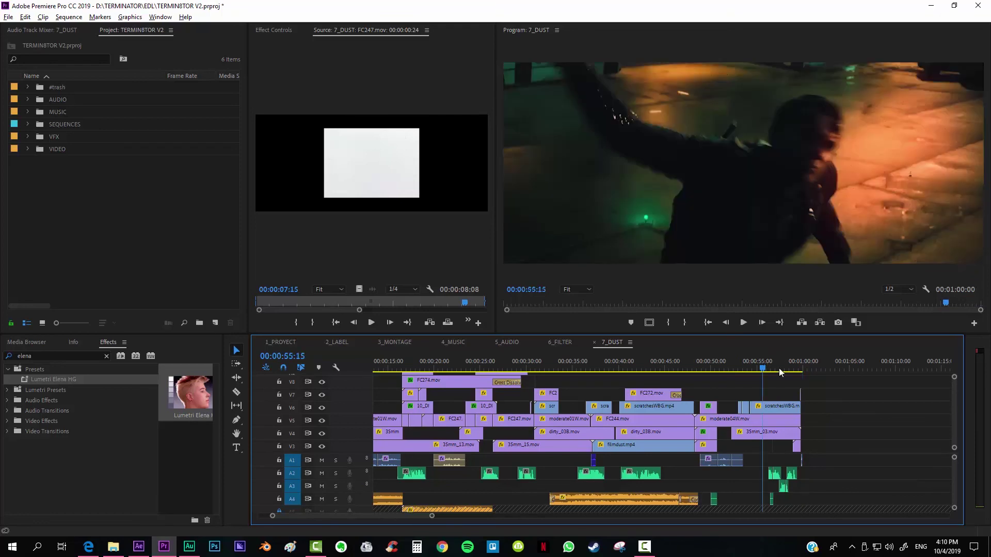
# Look through the lower audio tracks of 7_DUST and check the frames at 00:00:52:05 and 00:00:52:20.
pyautogui.scroll(-5, 954, 472)
pyautogui.scroll(5, 956, 473)
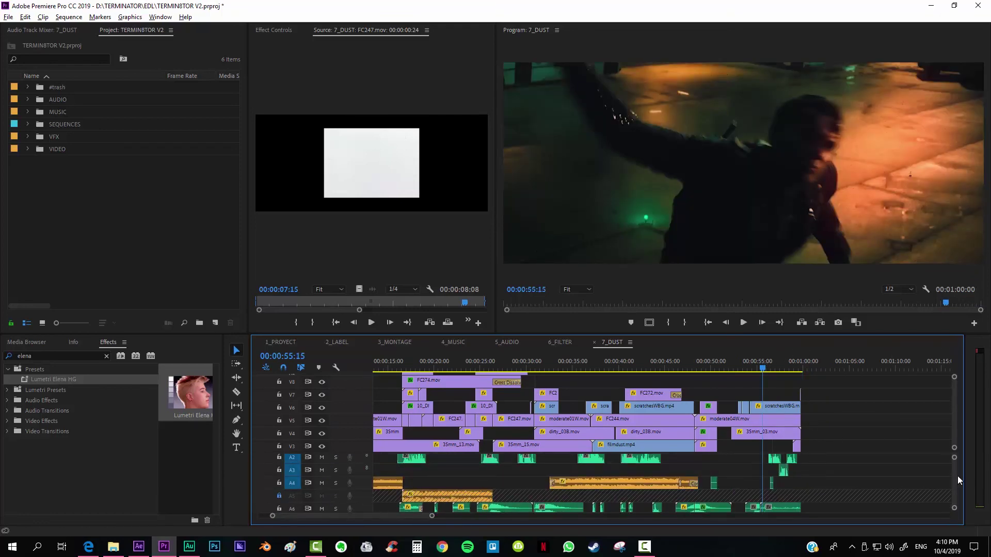
pyautogui.scroll(-2, 958, 475)
pyautogui.click(732, 361)
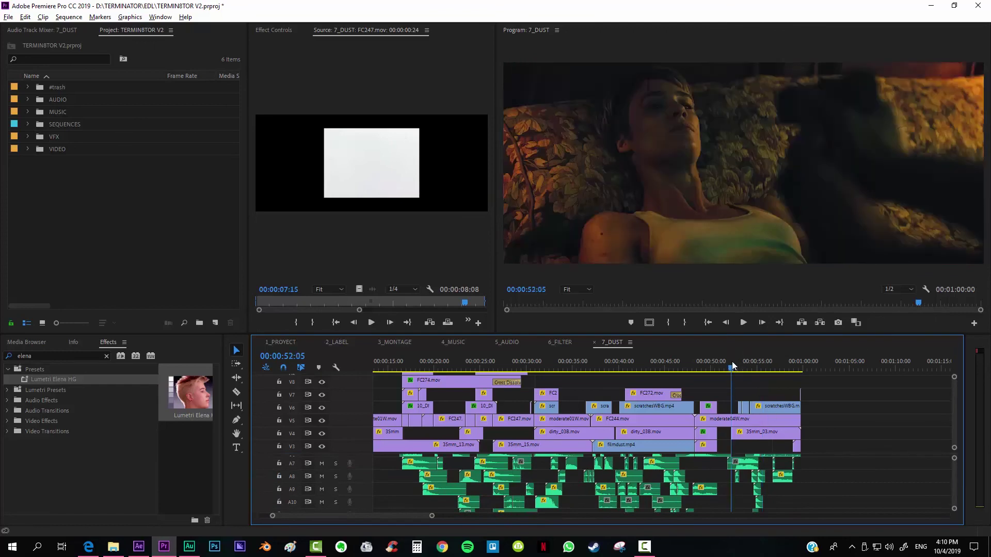
pyautogui.click(737, 361)
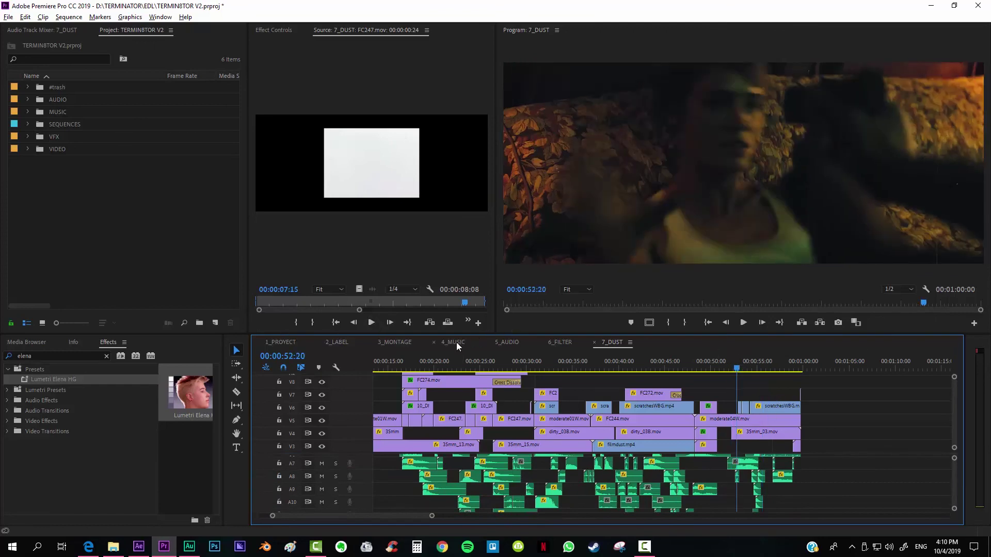
# Open the 5_AUDIO sequence and play its original ending from 00:00:55:06 through the Terminator Dark Fate title.
pyautogui.click(511, 342)
pyautogui.click(757, 360)
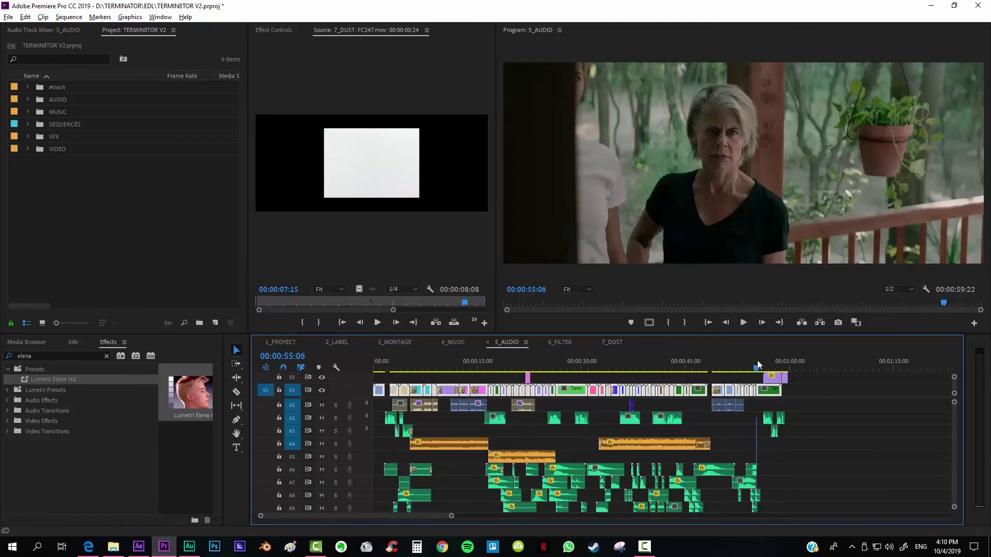
pyautogui.press('space')
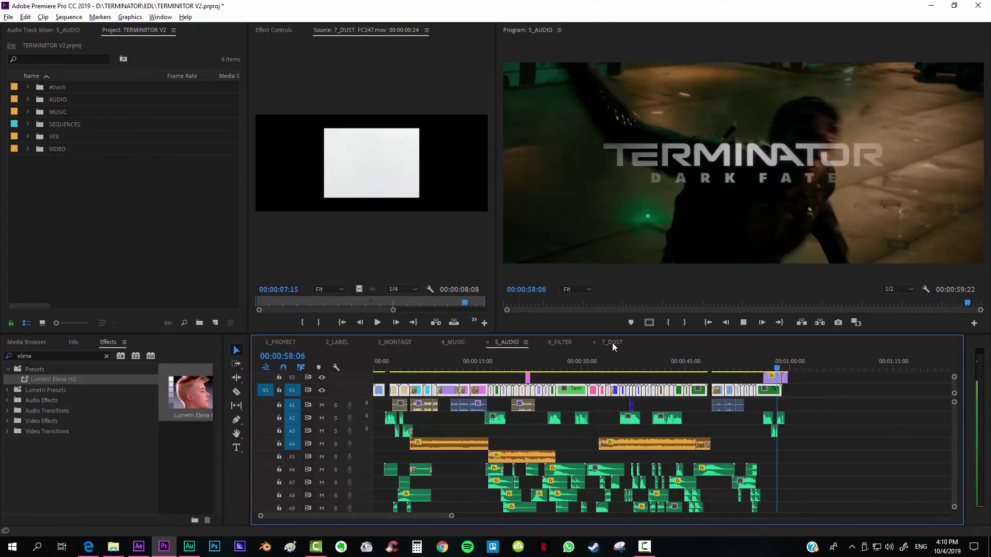
# Return to the 7_DUST sequence and play its ending from 00:00:53:22 to the end at 00:00:59:22.
pyautogui.click(616, 343)
pyautogui.click(747, 360)
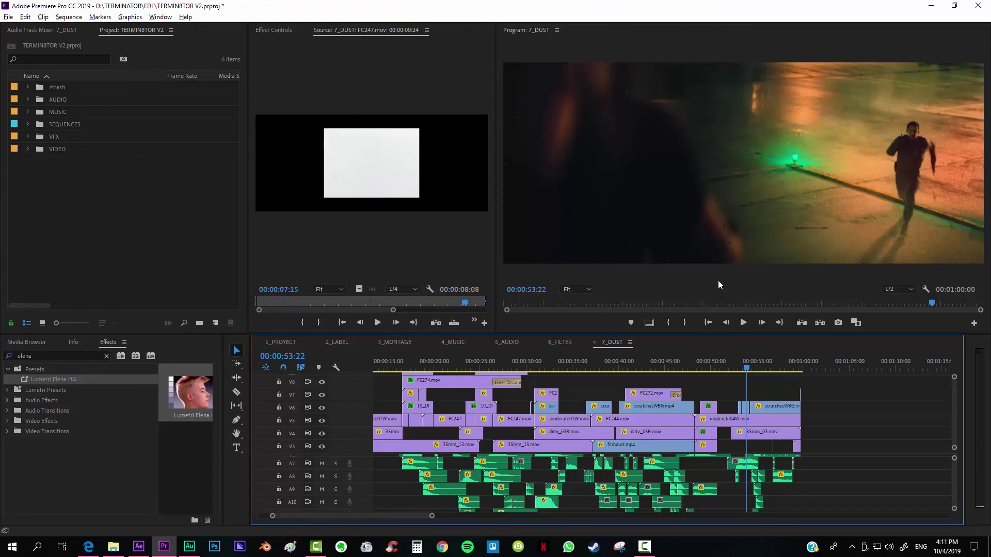
pyautogui.press('space')
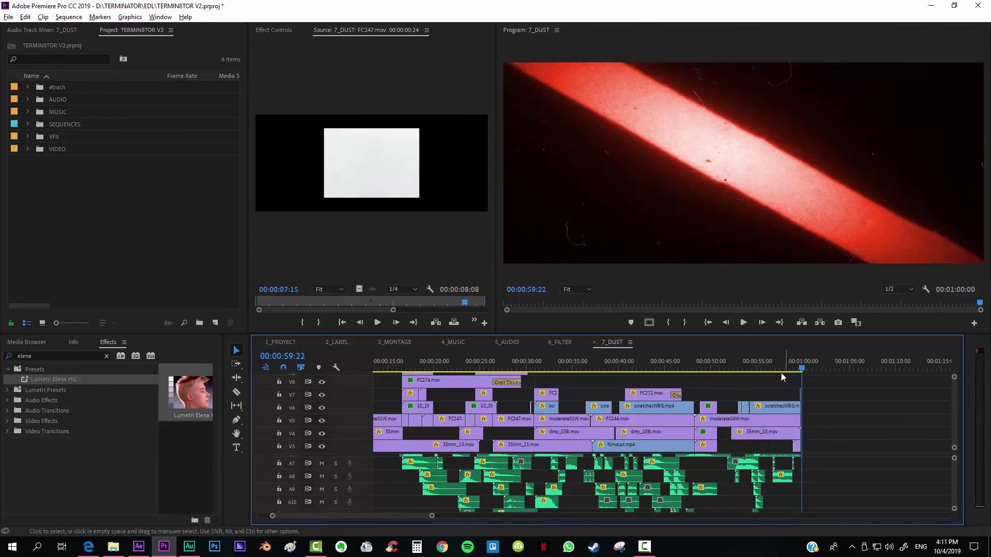
# Examine the TERMINATOR 3 DARK FATE title frame by frame from 00:00:58:18 to 00:00:58:22.
pyautogui.click(790, 362)
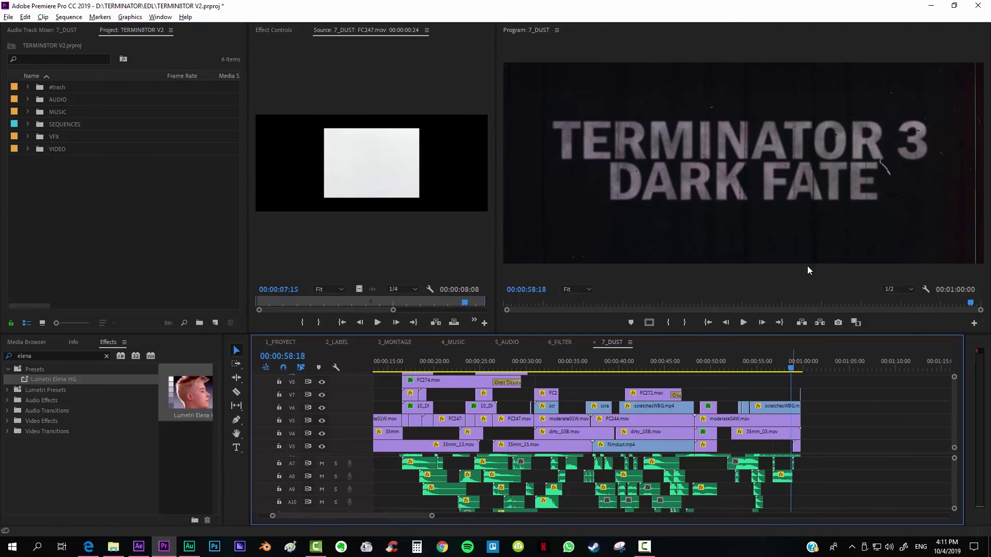
pyautogui.press('Right')
pyautogui.press('Right')
pyautogui.press('Right')
pyautogui.press('Right')
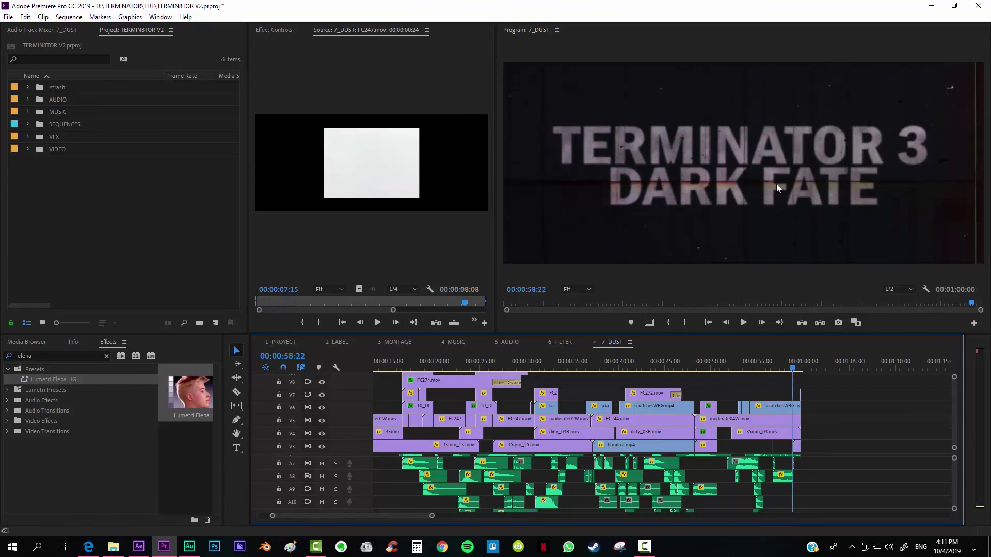
# Examine the change from the red TERMINATOR 6 title to the TERMINATOR 3 title frame by frame, from 00:00:56:14 to 00:00:56:19.
pyautogui.click(772, 358)
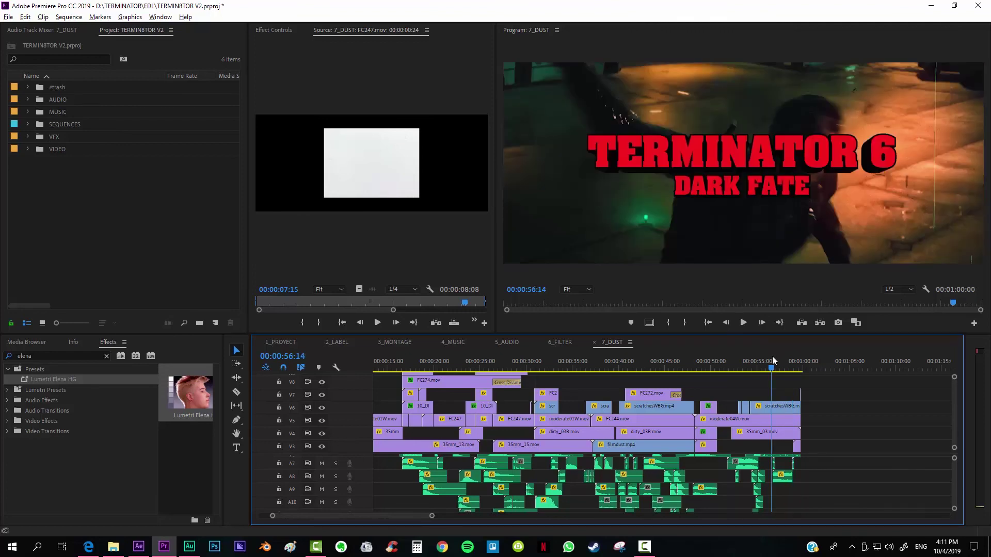
pyautogui.press('Right')
pyautogui.press('Right')
pyautogui.press('Right')
pyautogui.press('Right')
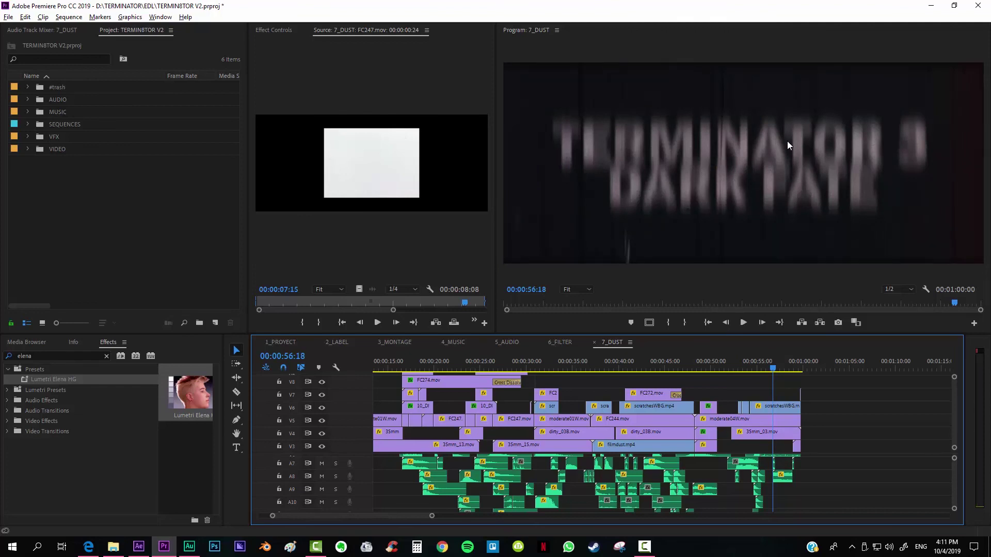
pyautogui.press('Right')
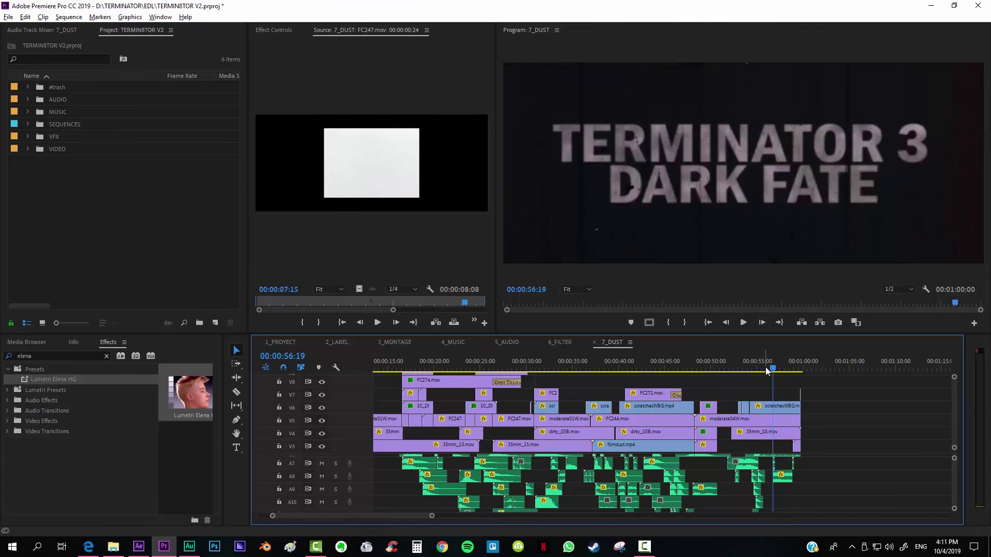